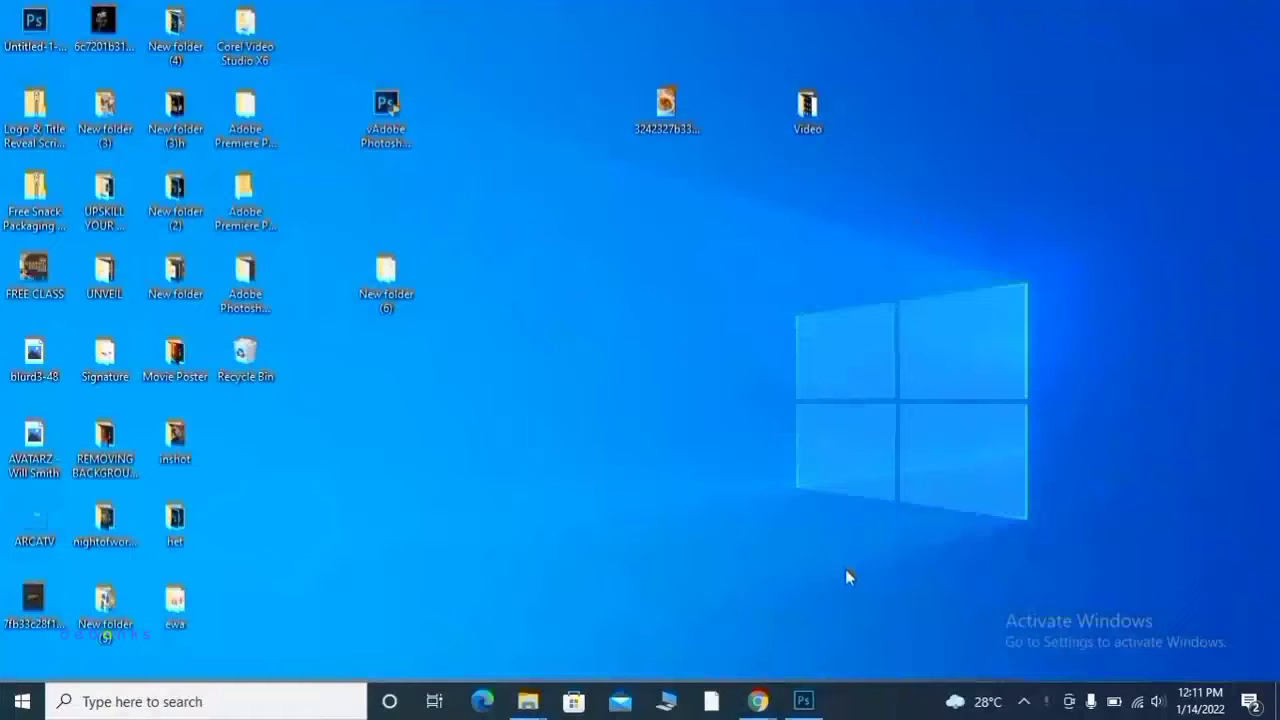
Switch to Photoshop and create a new custom document 1080 pixels high at 72 pixels/inch in 8-bit RGB Color
{"action": "left_click", "coordinate": [807, 704]}
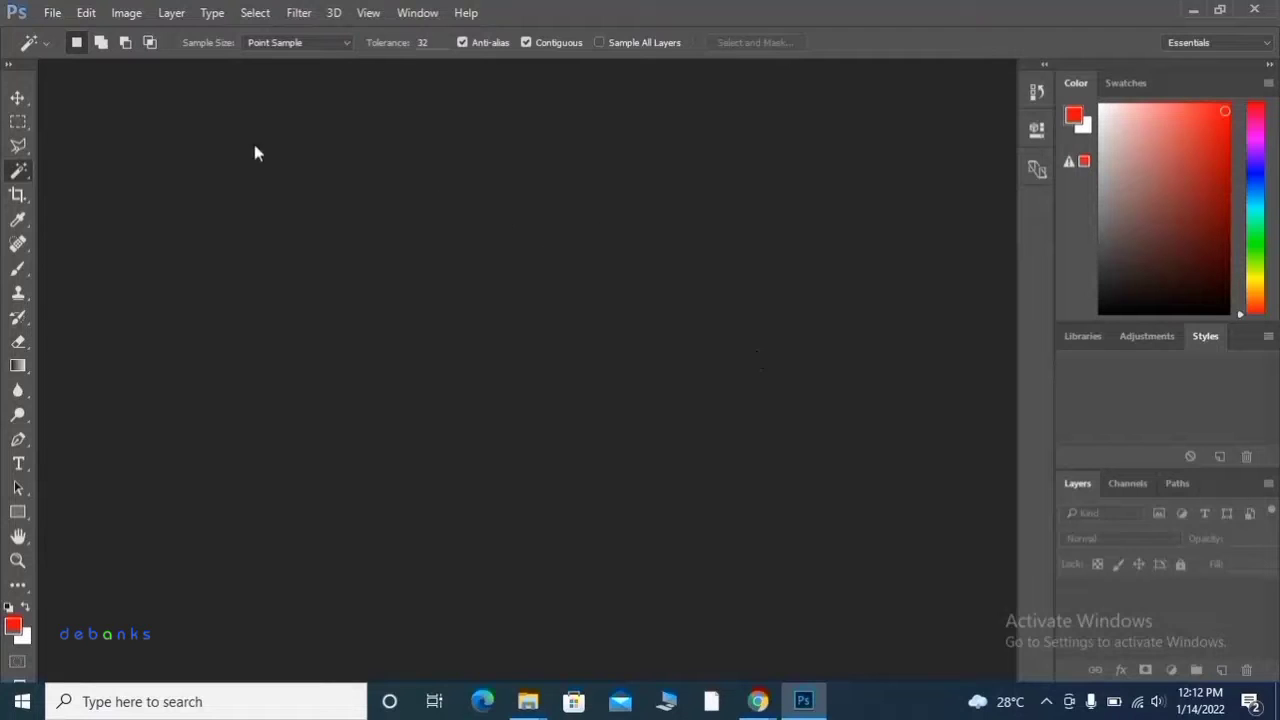
{"action": "left_click", "coordinate": [52, 12]}
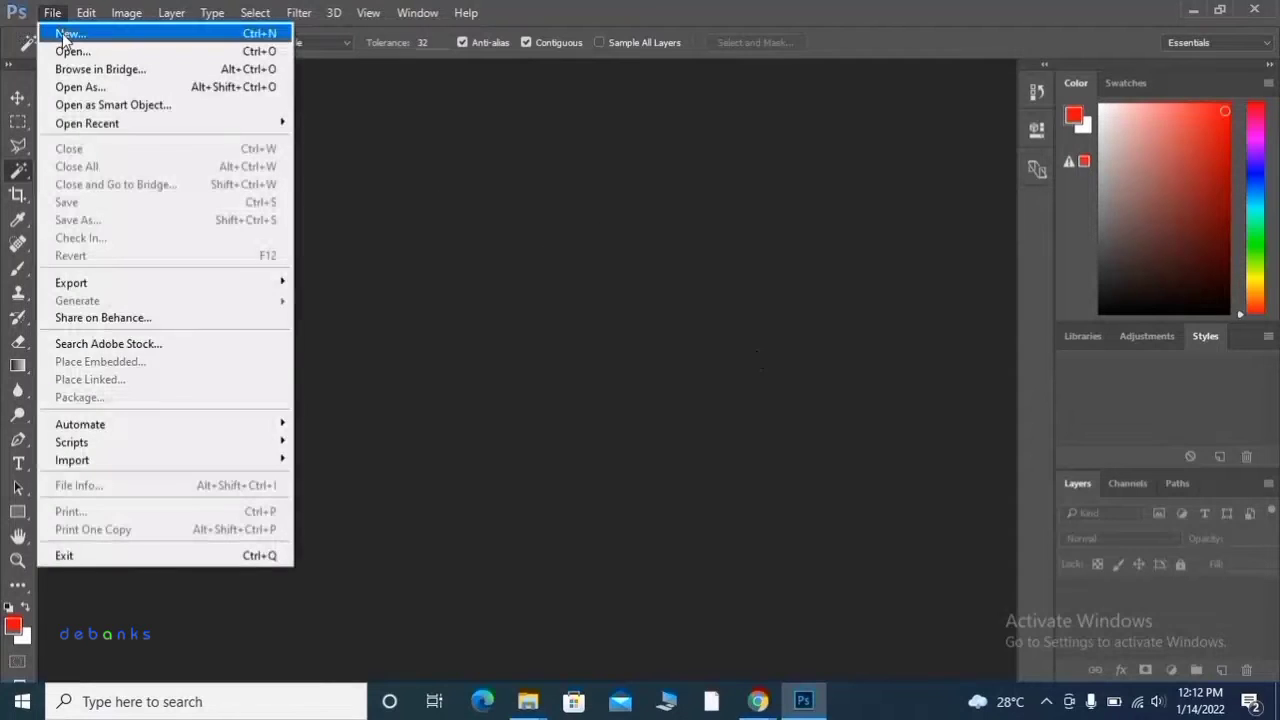
{"action": "left_click", "coordinate": [68, 37]}
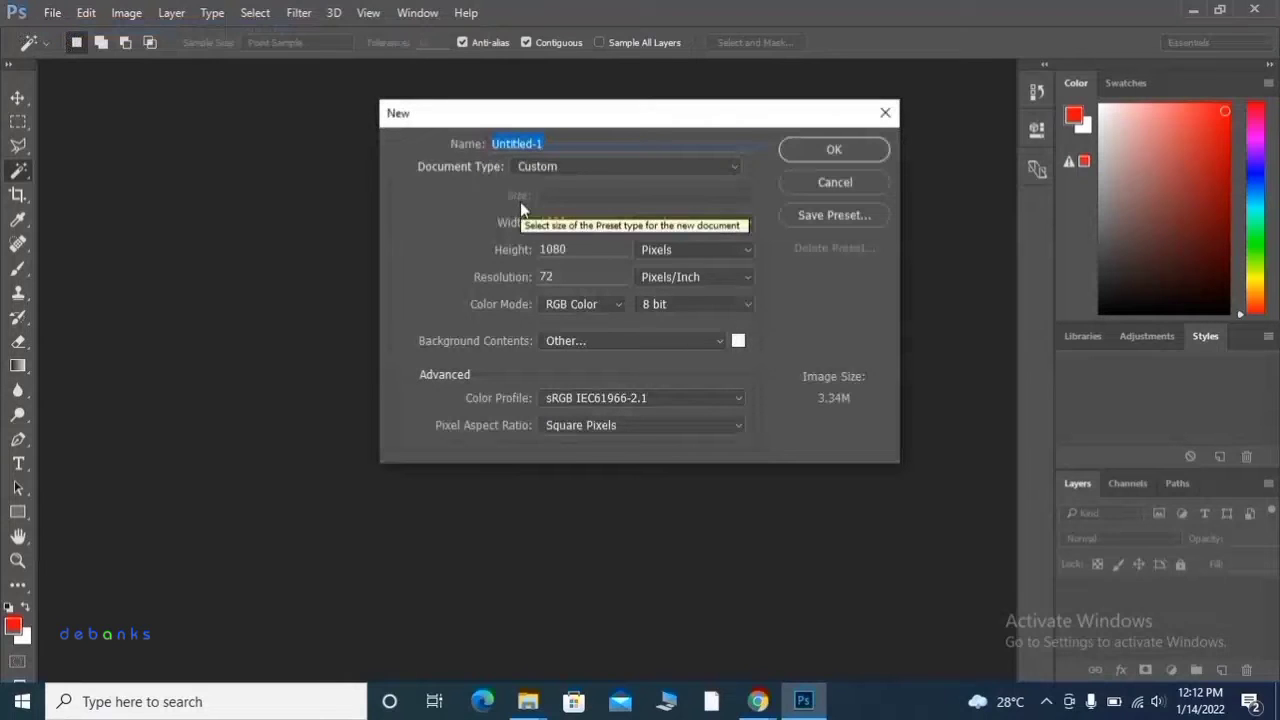
{"action": "left_click", "coordinate": [834, 150]}
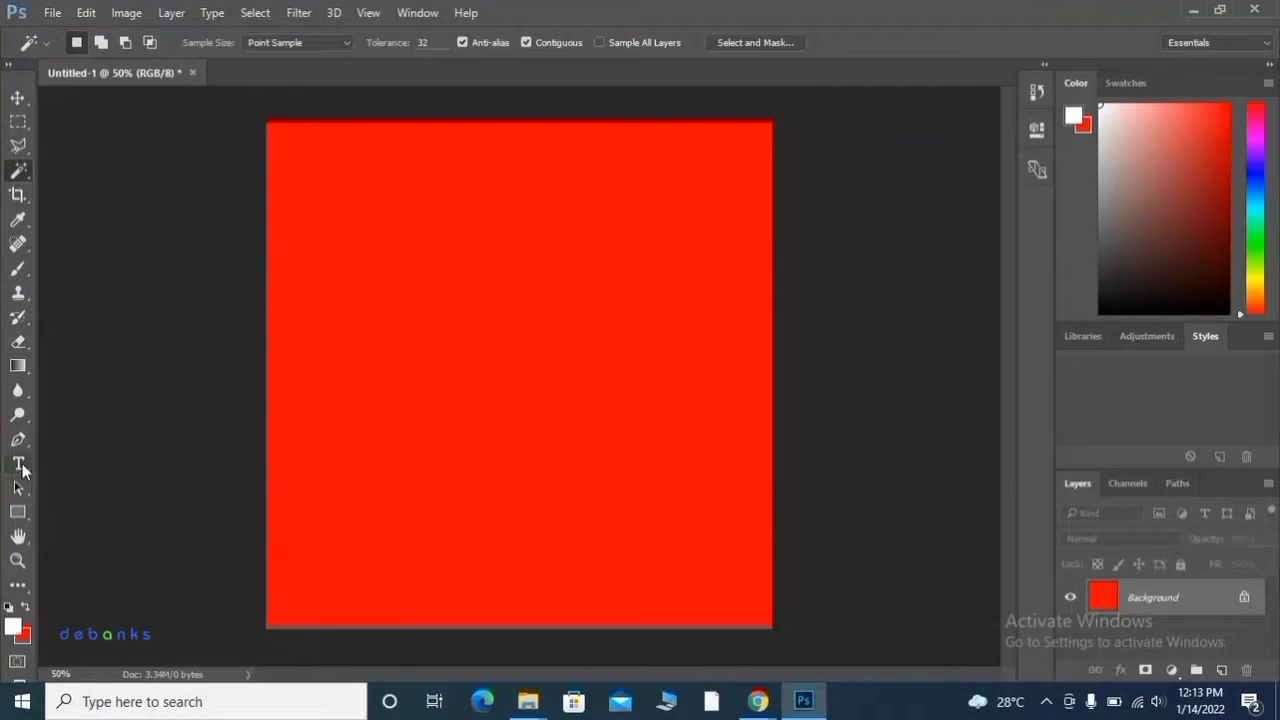
Apply the Essentials (Default) workspace
{"action": "left_click", "coordinate": [425, 13]}
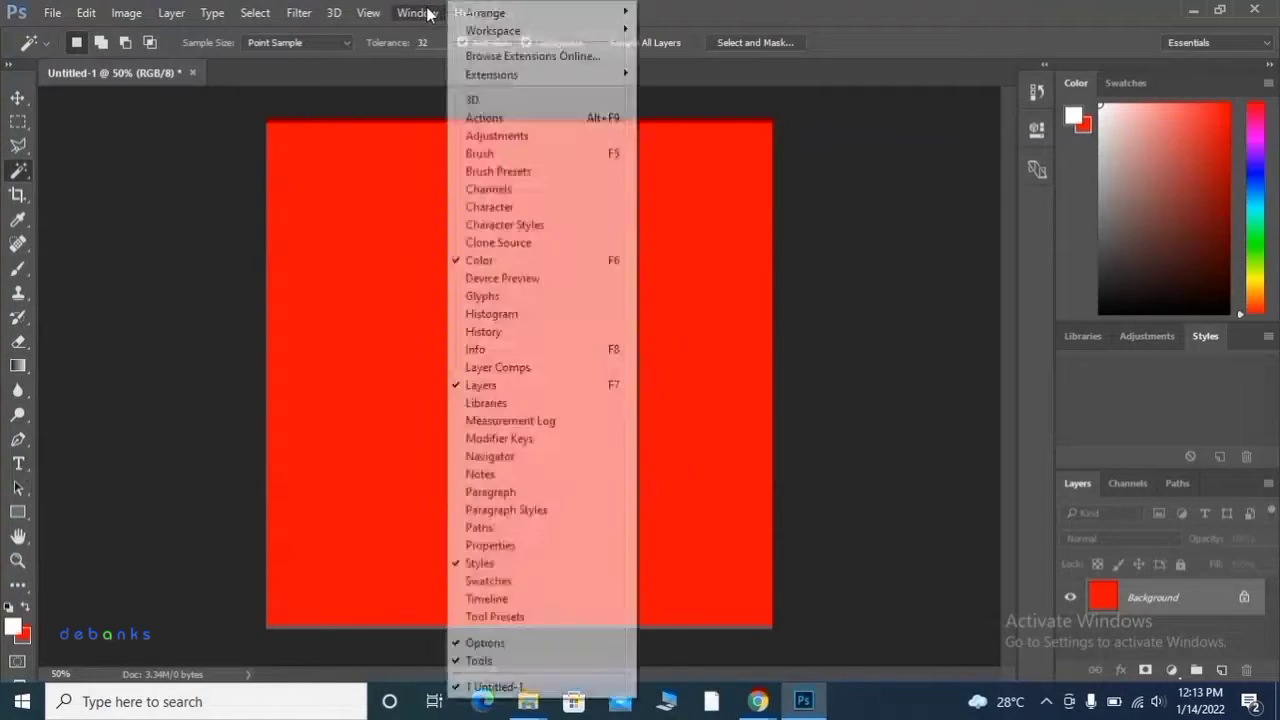
{"action": "mouse_move", "coordinate": [513, 35]}
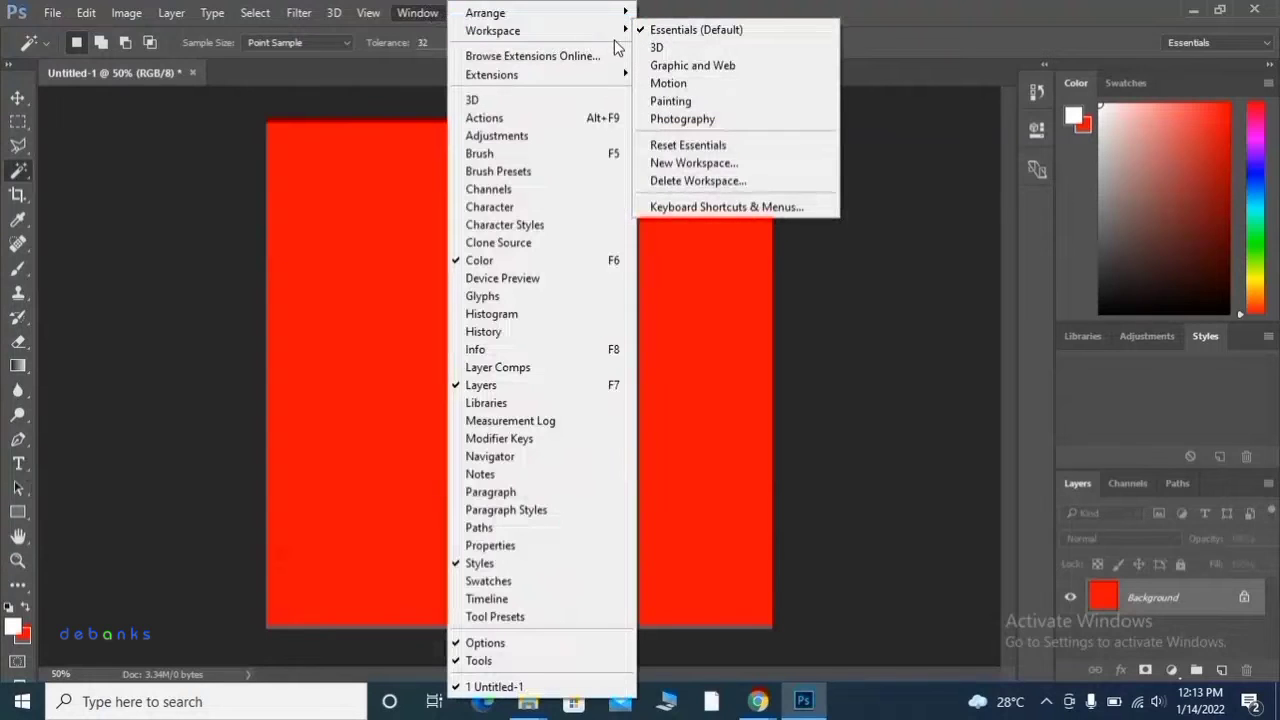
{"action": "left_click", "coordinate": [727, 30]}
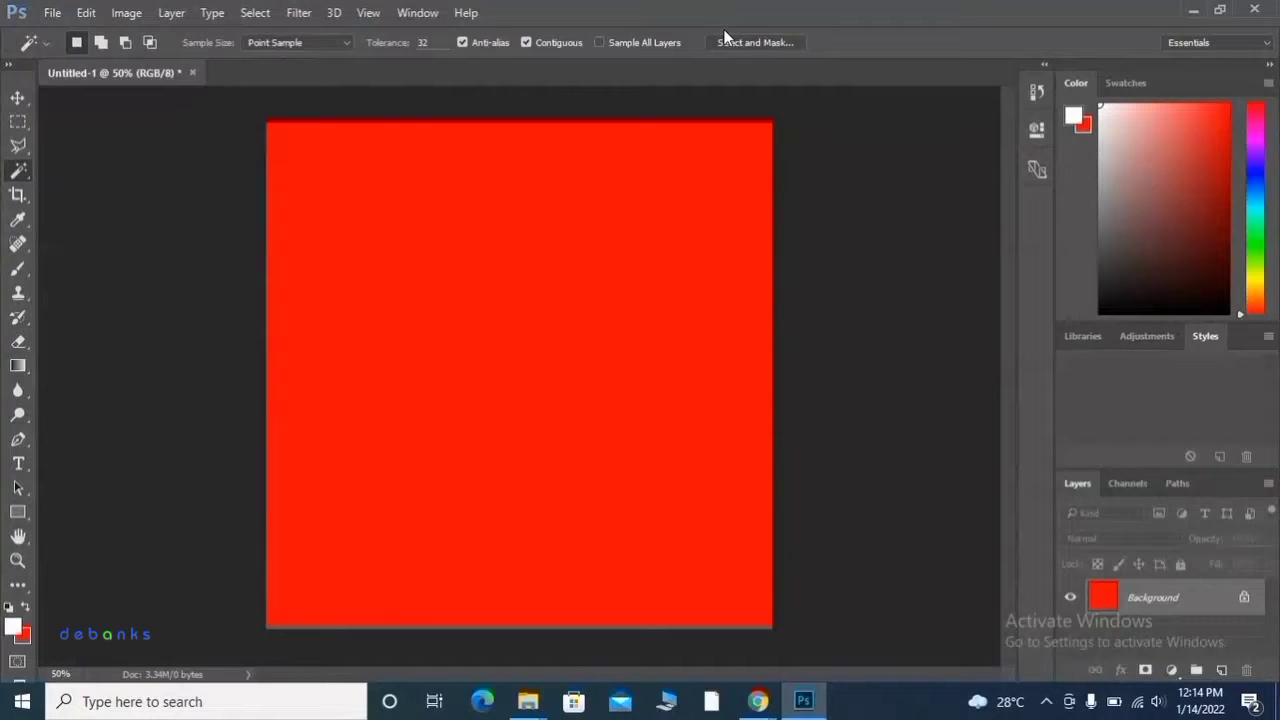
Hide the Layers panel and show it again
{"action": "left_click", "coordinate": [428, 12]}
{"action": "mouse_move", "coordinate": [622, 34]}
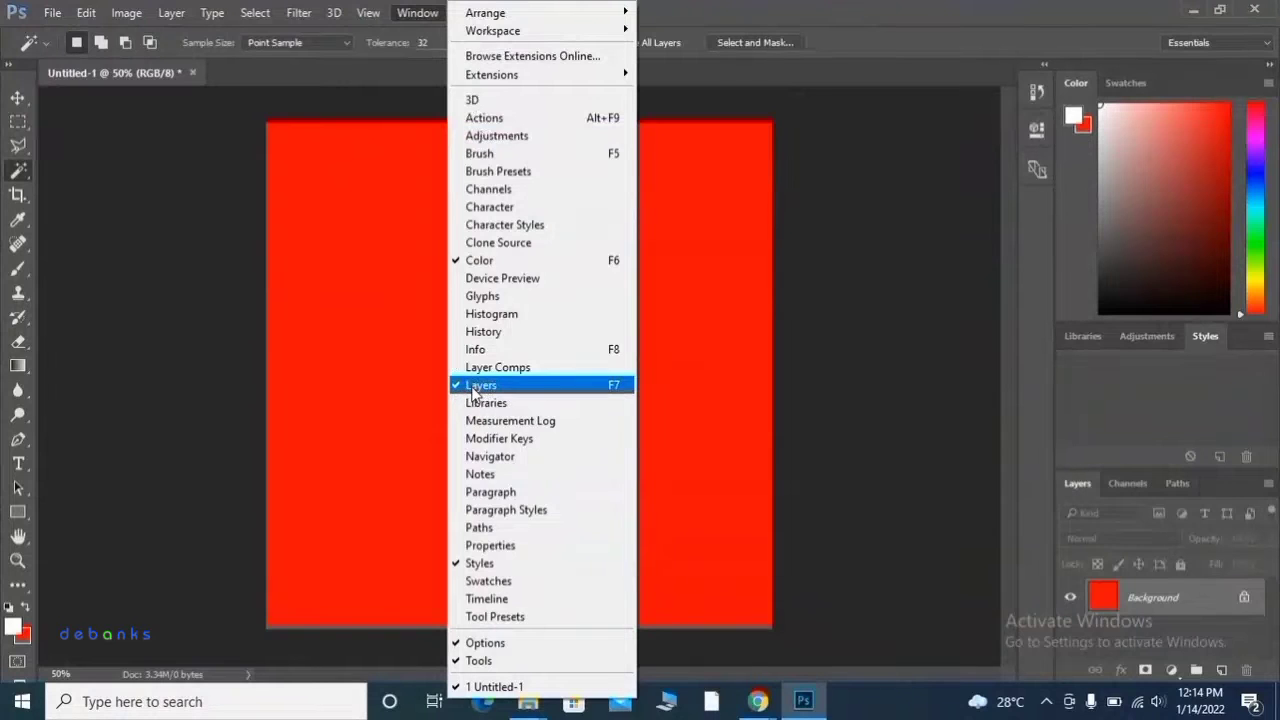
{"action": "left_click", "coordinate": [478, 386]}
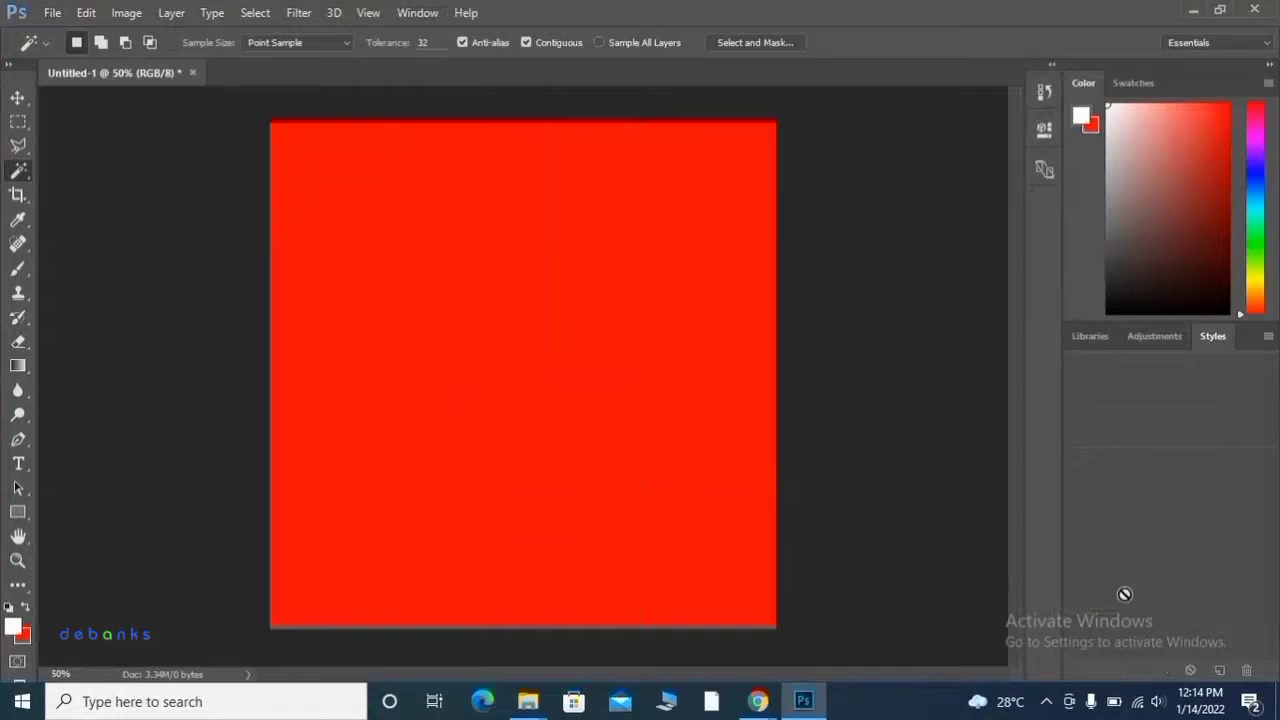
{"action": "left_click", "coordinate": [424, 13]}
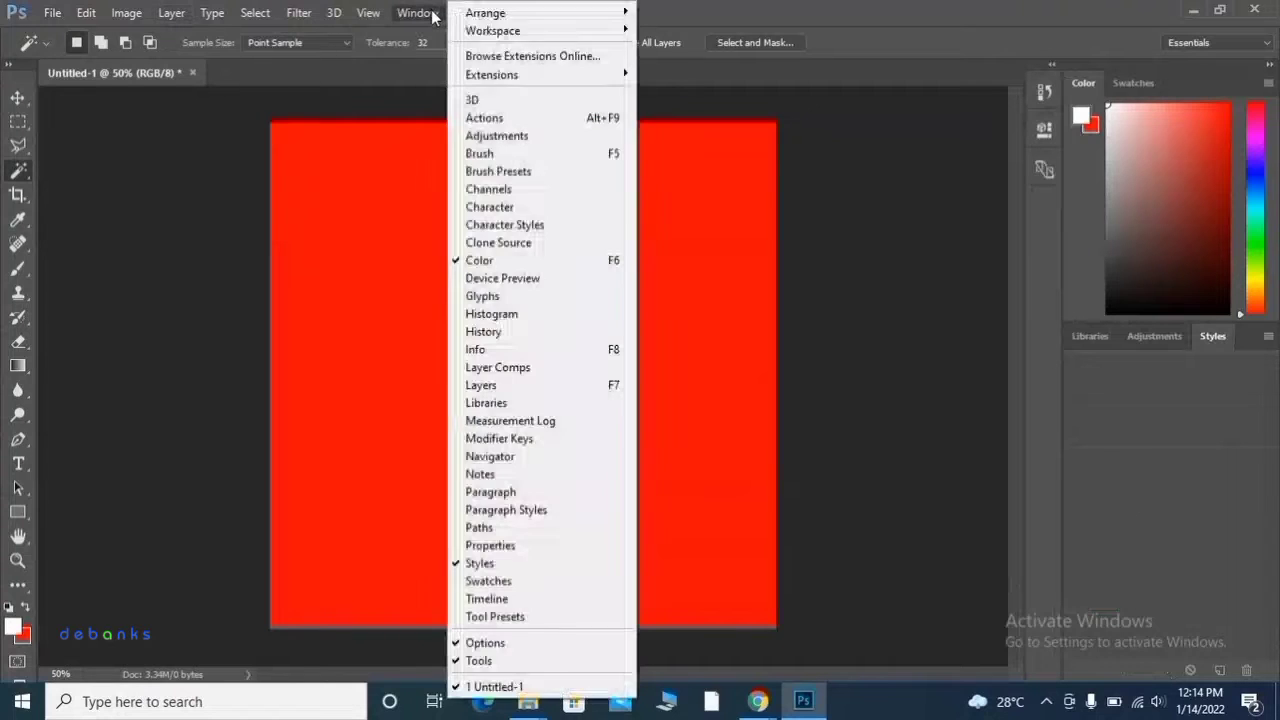
{"action": "mouse_move", "coordinate": [556, 34]}
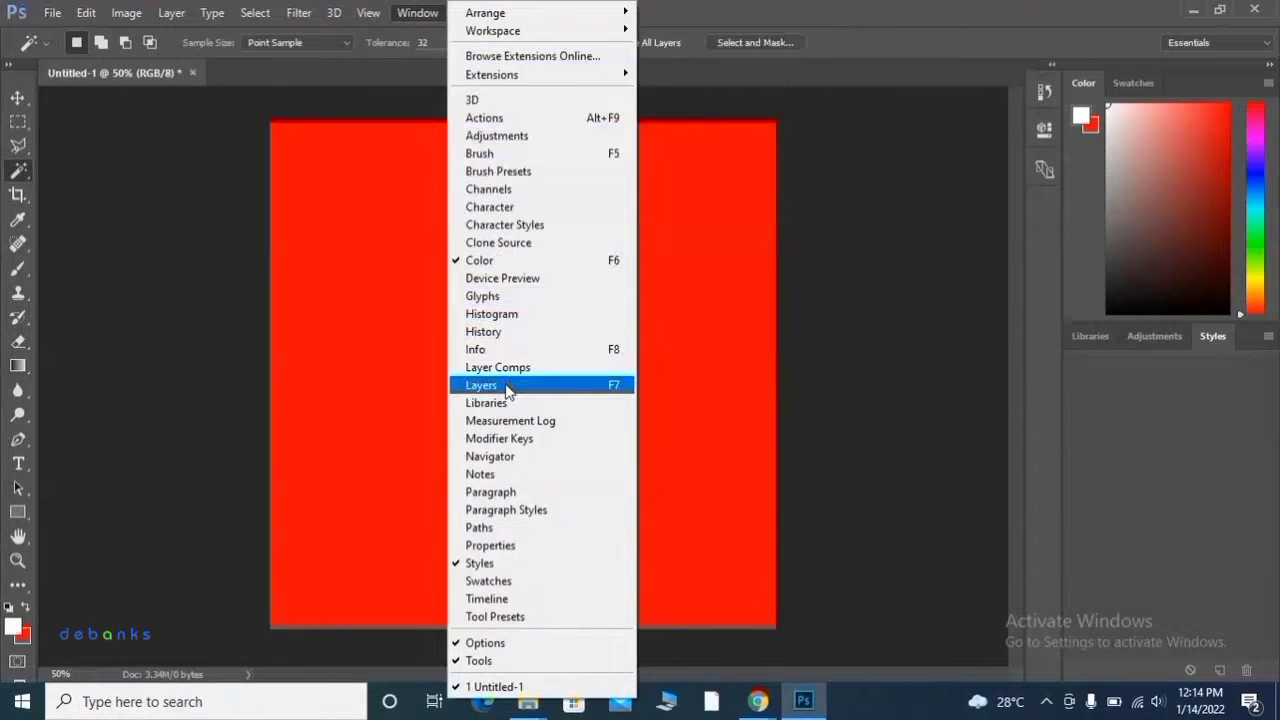
{"action": "left_click", "coordinate": [508, 386]}
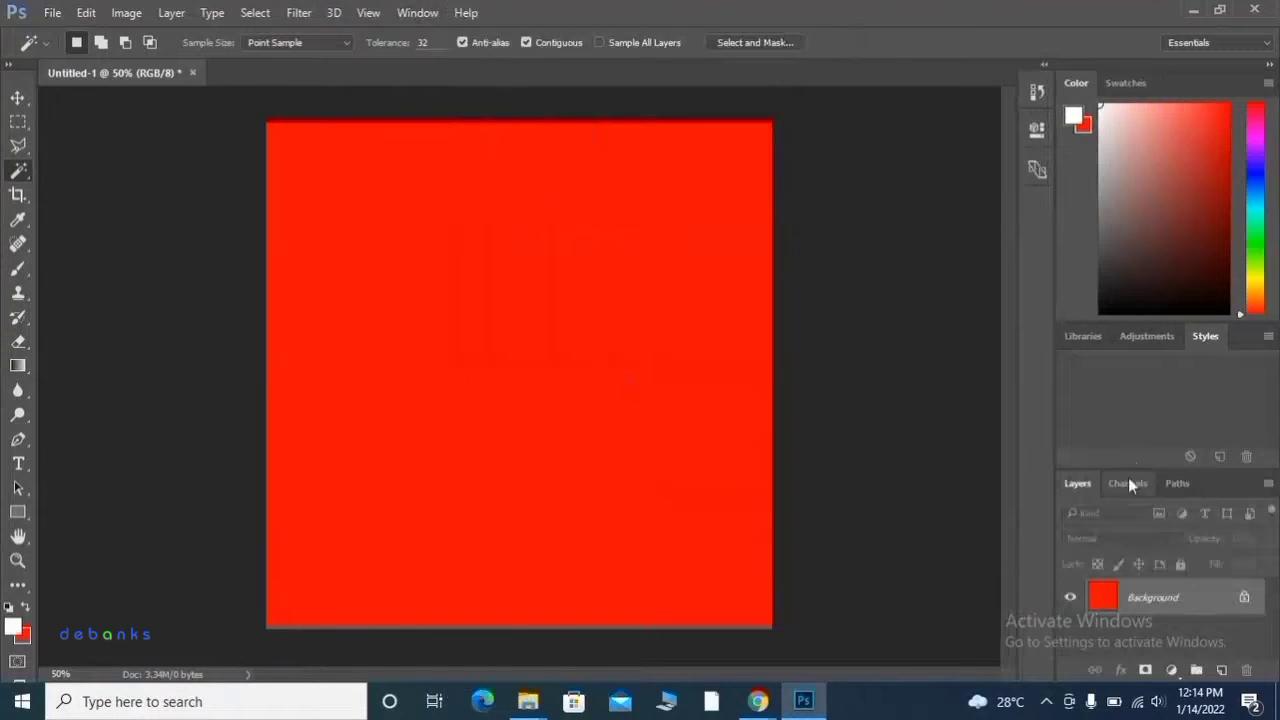
Hide the Styles panel and bring it back
{"action": "left_click", "coordinate": [408, 12]}
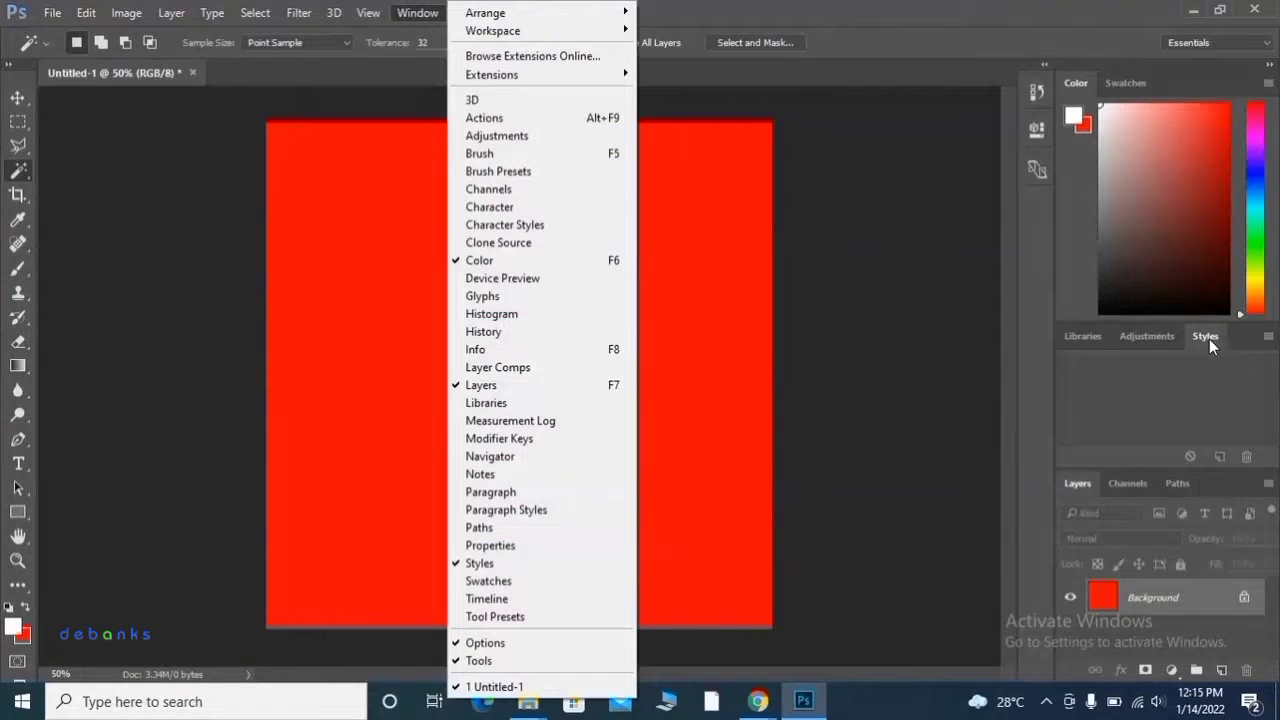
{"action": "left_click", "coordinate": [477, 566]}
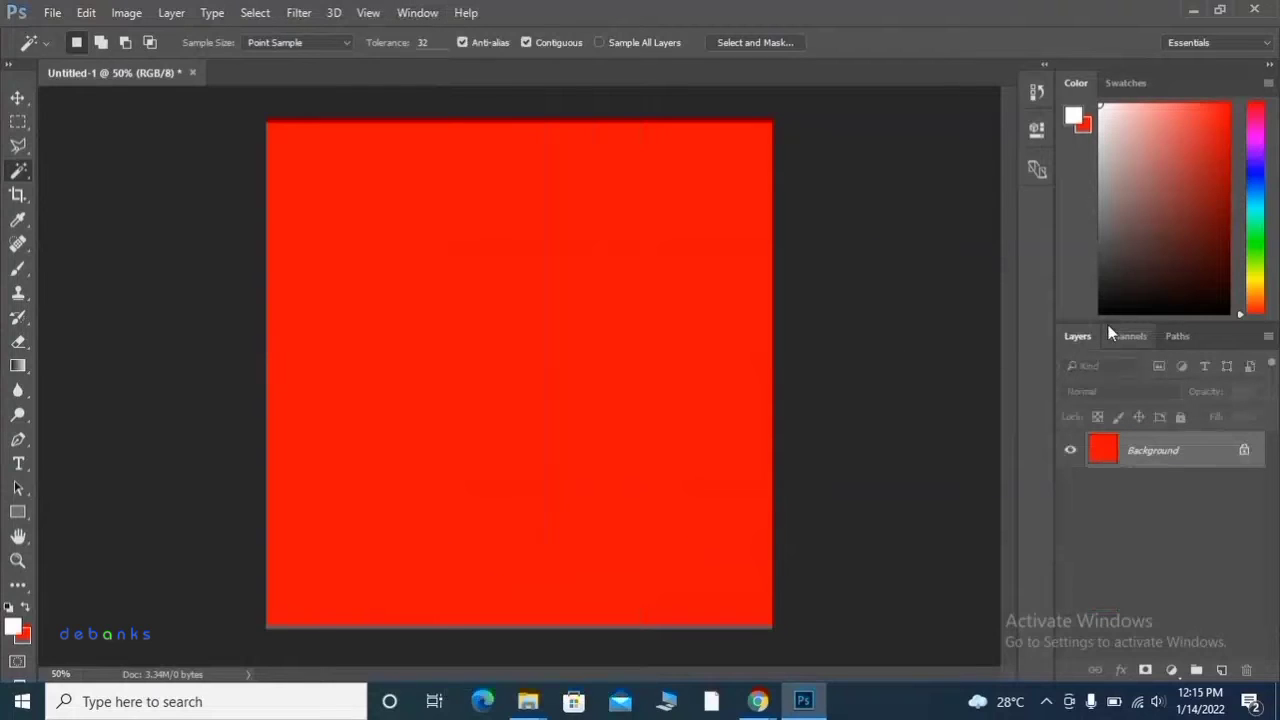
{"action": "left_click", "coordinate": [417, 12]}
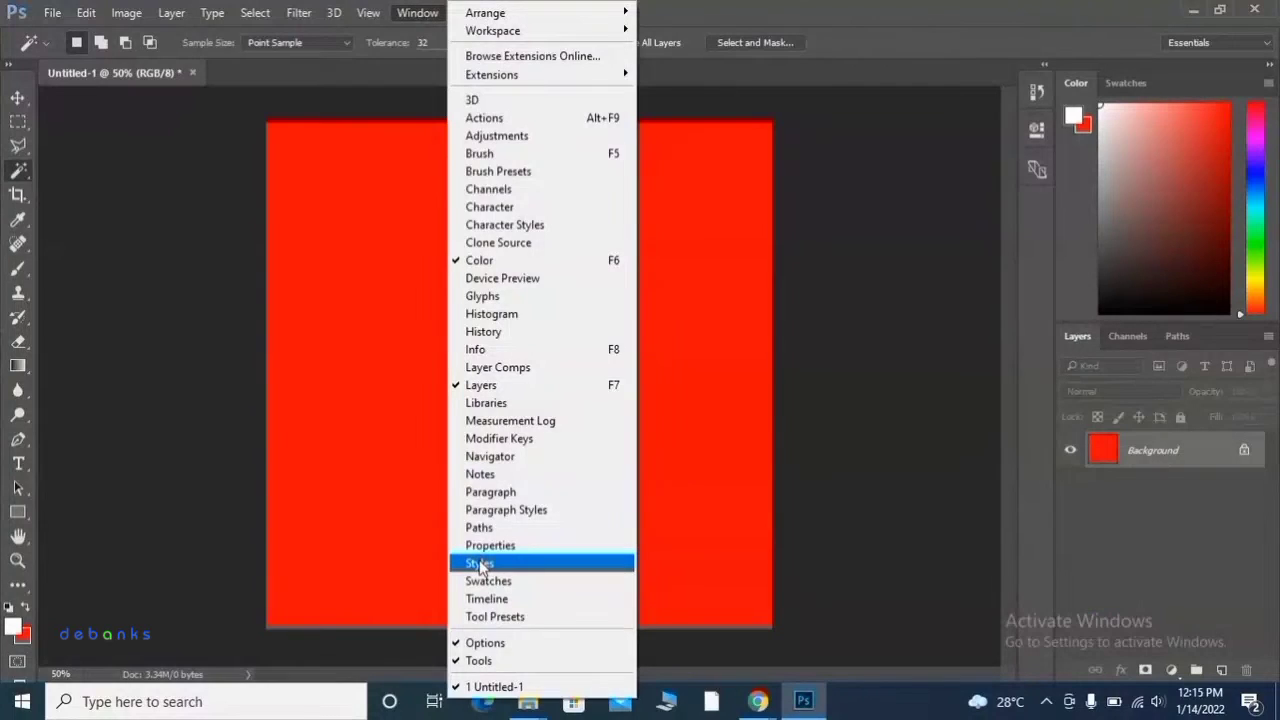
{"action": "left_click", "coordinate": [479, 566]}
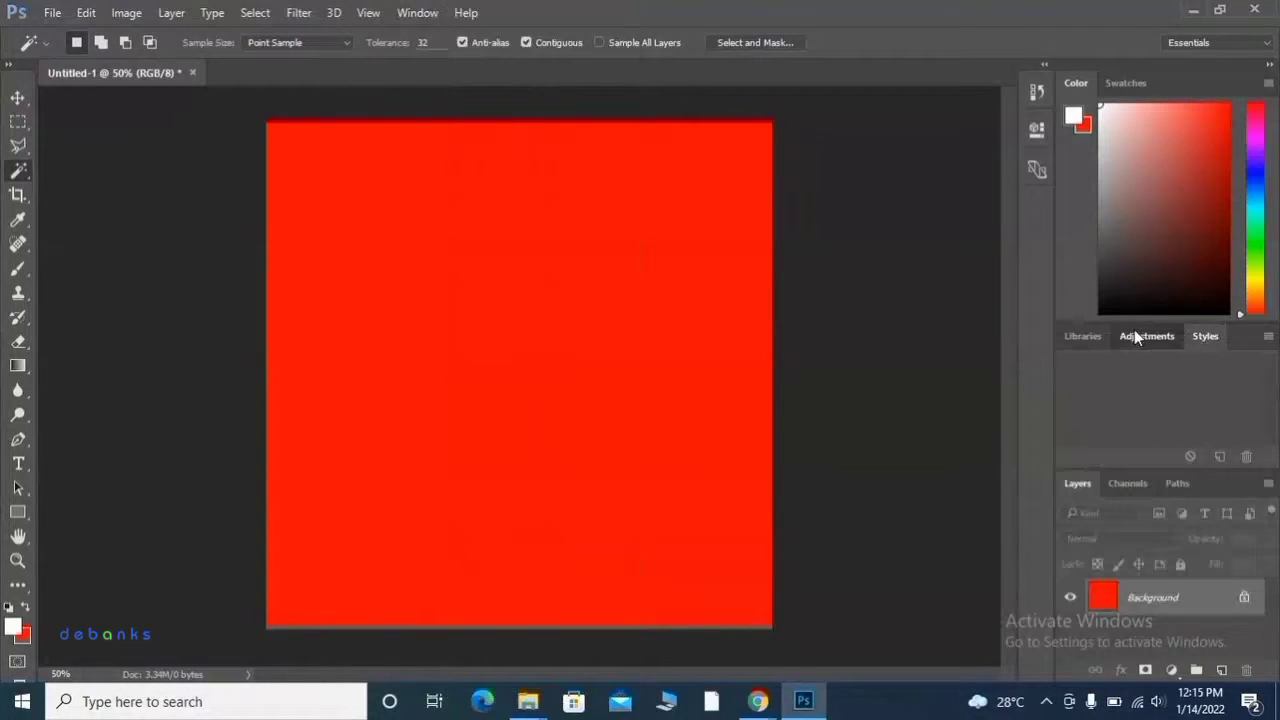
Look through the Adjustments, Libraries and Styles panels, leaving Libraries displayed
{"action": "left_click", "coordinate": [1134, 336]}
{"action": "left_click", "coordinate": [1089, 335]}
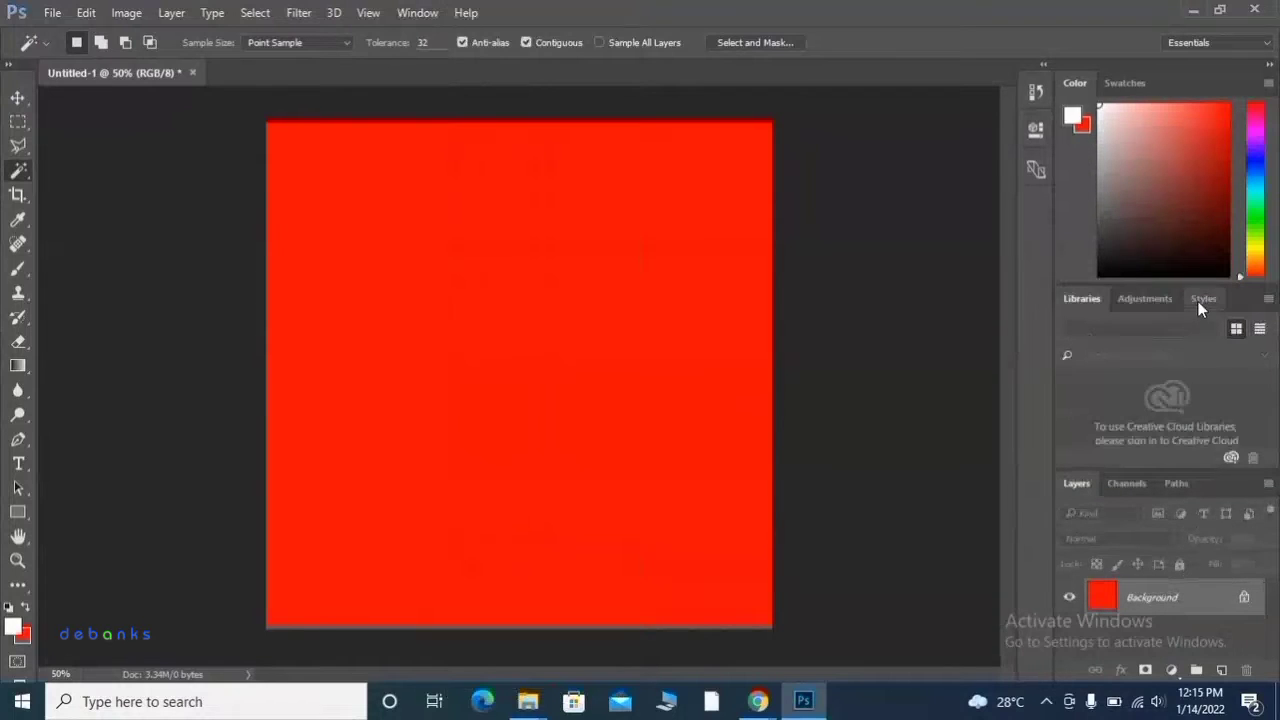
{"action": "left_click", "coordinate": [1198, 303]}
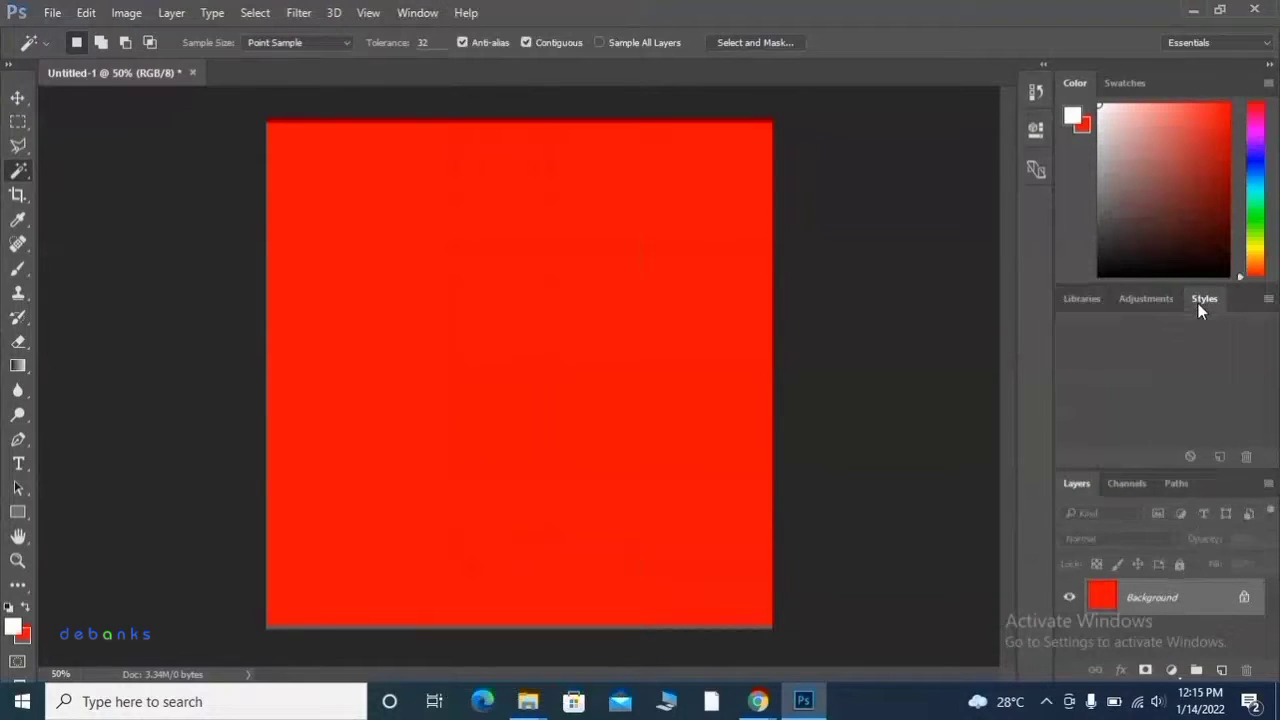
{"action": "left_click", "coordinate": [1082, 299]}
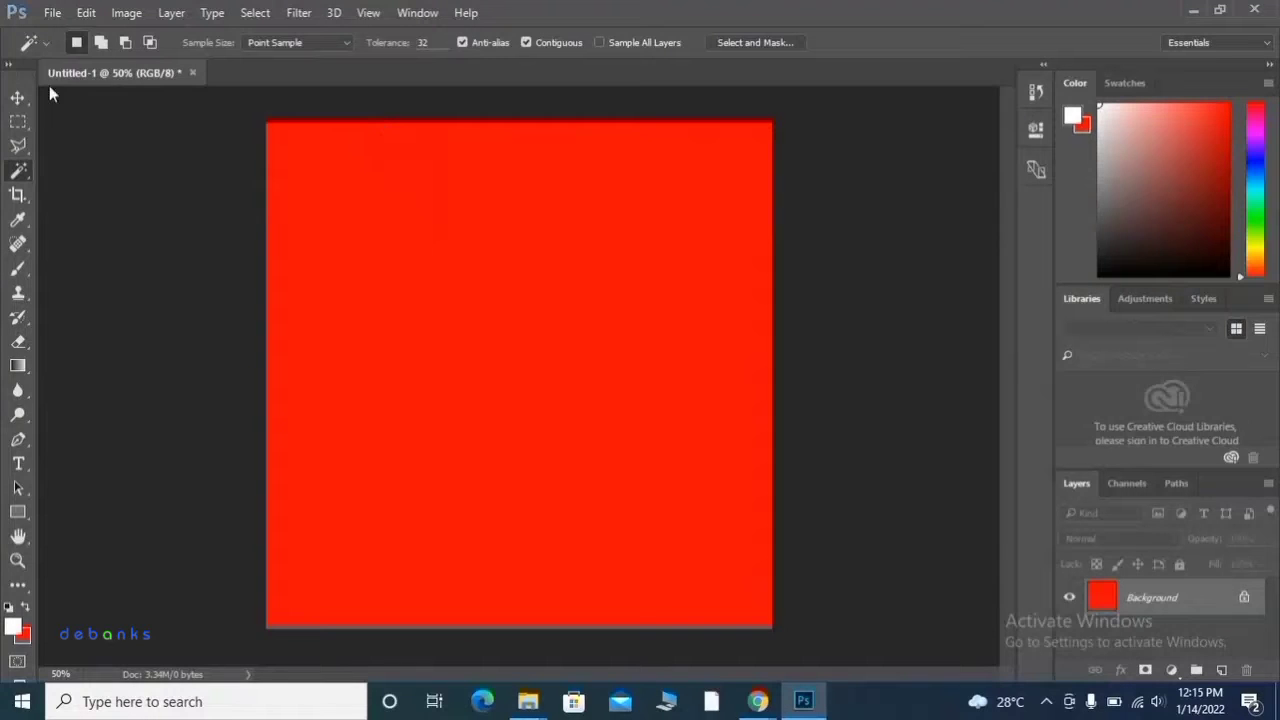
View the Move tool's variants and try to move the locked red Background layer with the Move tool
{"action": "left_click", "coordinate": [22, 98]}
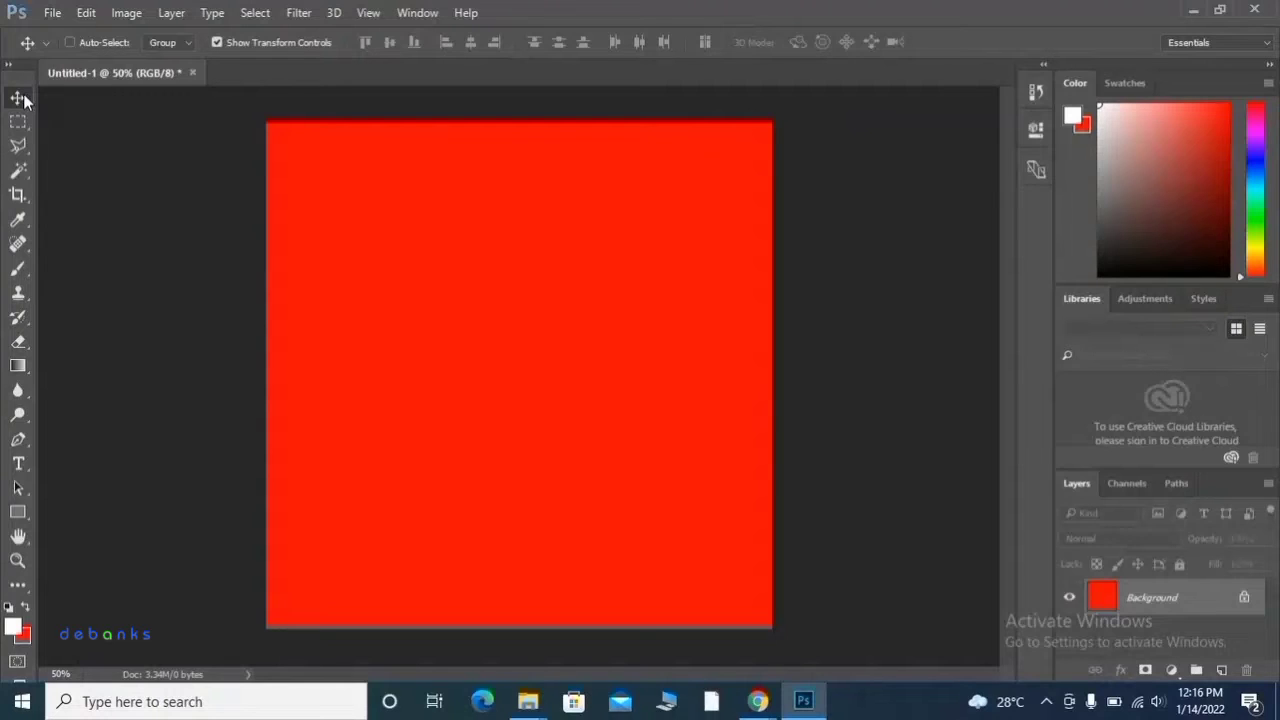
{"action": "right_click", "coordinate": [22, 98]}
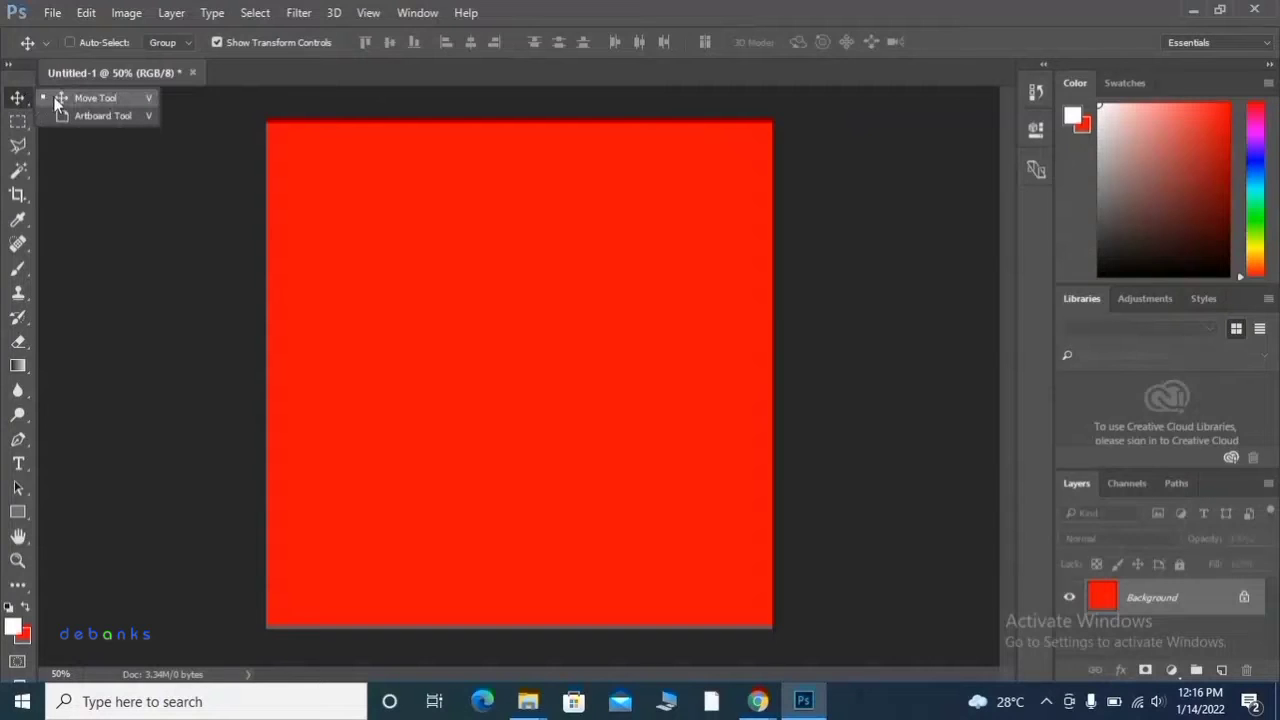
{"action": "left_click", "coordinate": [398, 255]}
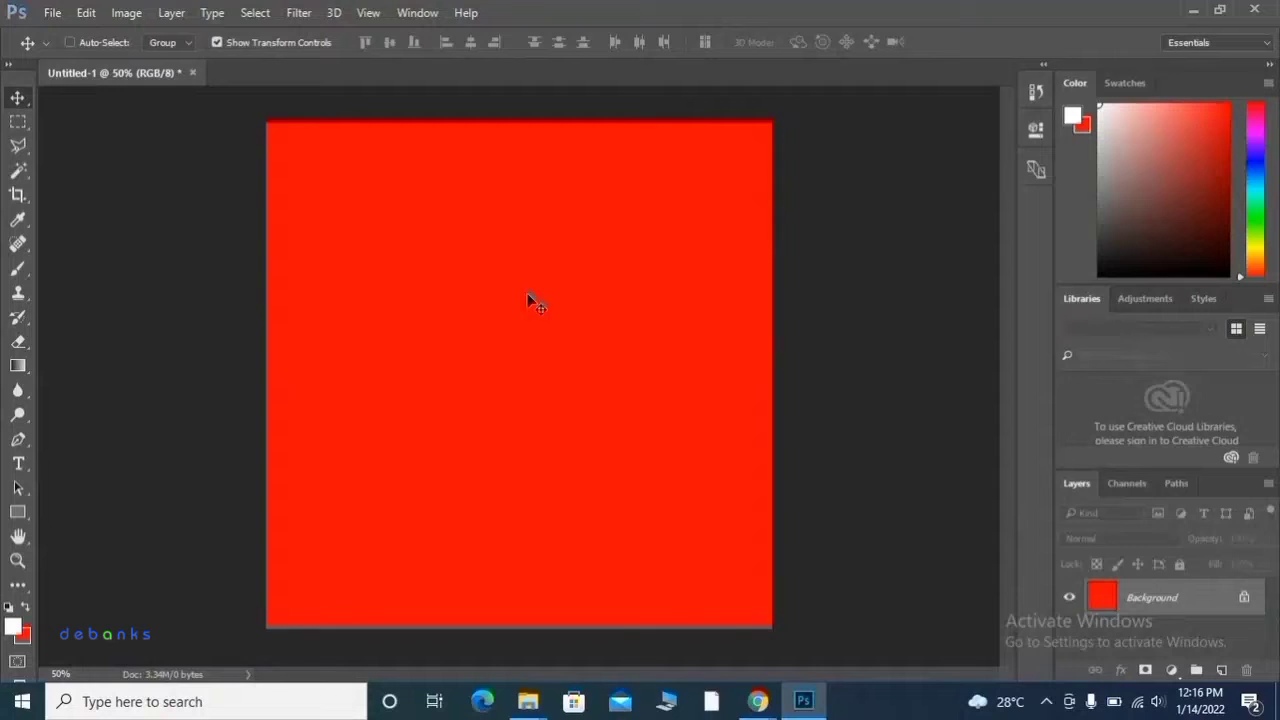
{"action": "left_click_drag", "start_coordinate": [443, 337], "coordinate": [423, 429]}
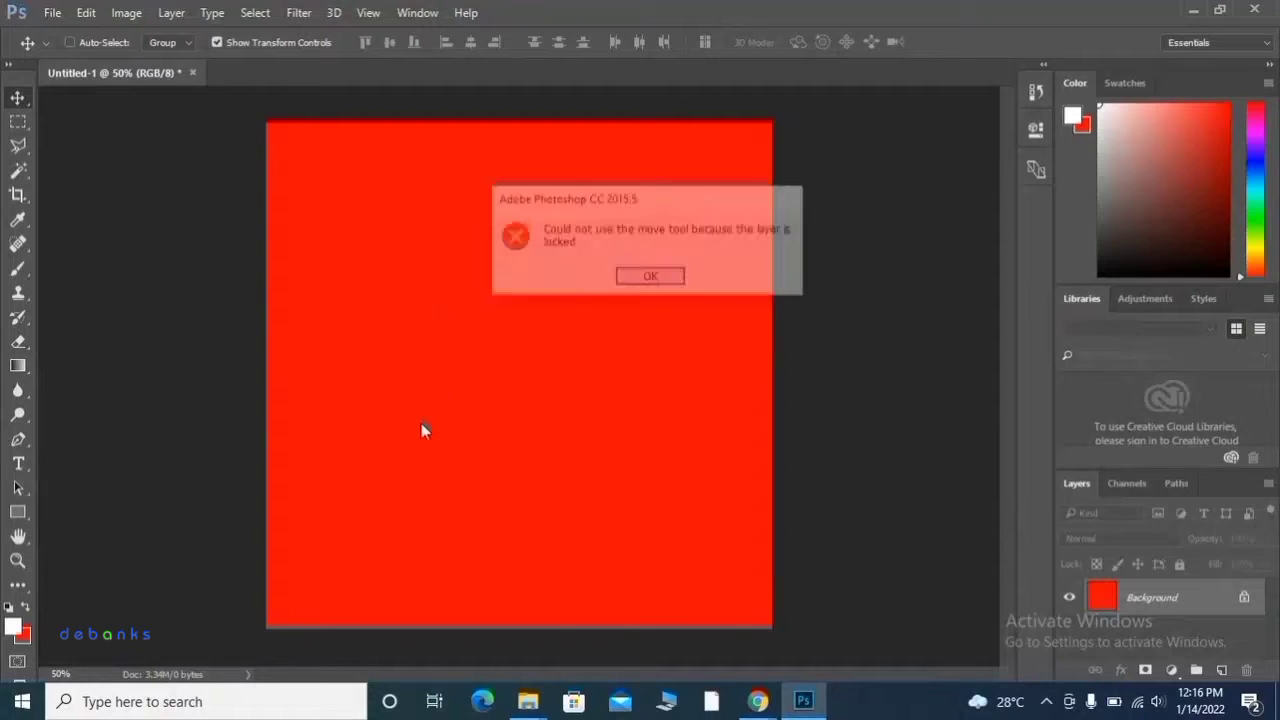
{"action": "key", "text": "Return"}
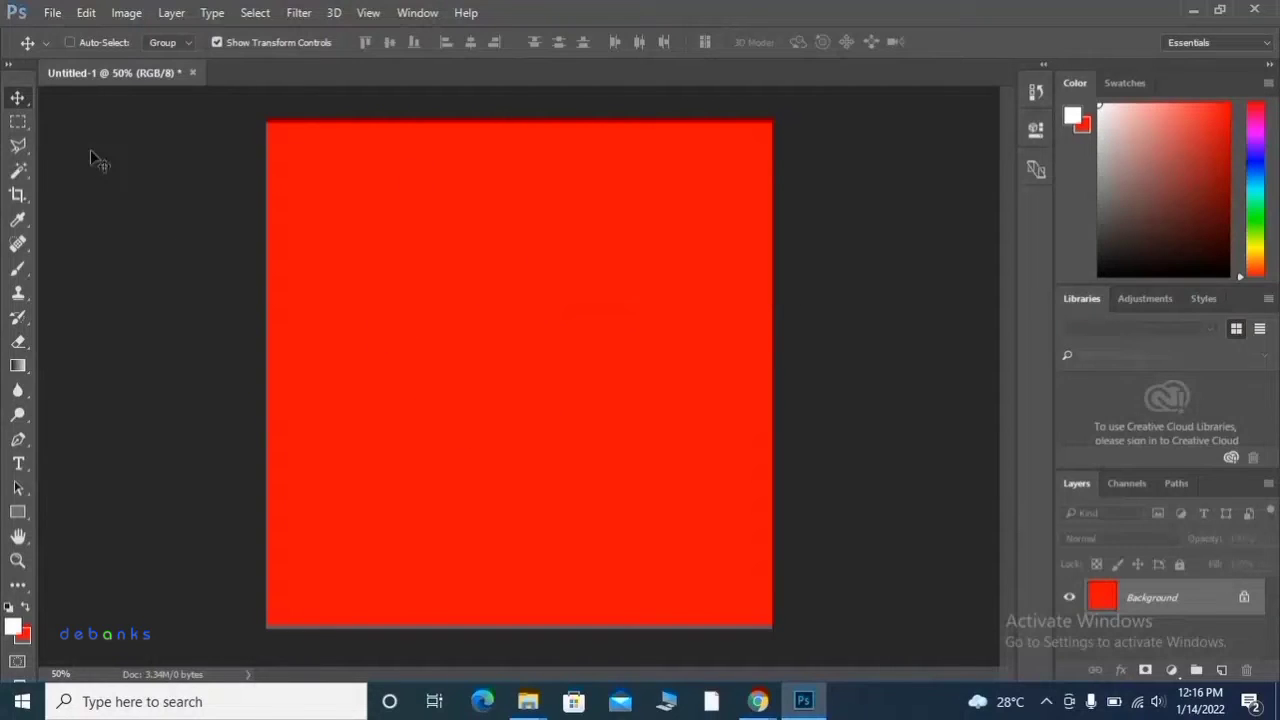
Draw a closed, irregular many-sided selection across the middle and lower part of the canvas with the Polygonal Lasso tool
{"action": "left_click", "coordinate": [18, 146]}
{"action": "left_click", "coordinate": [26, 144]}
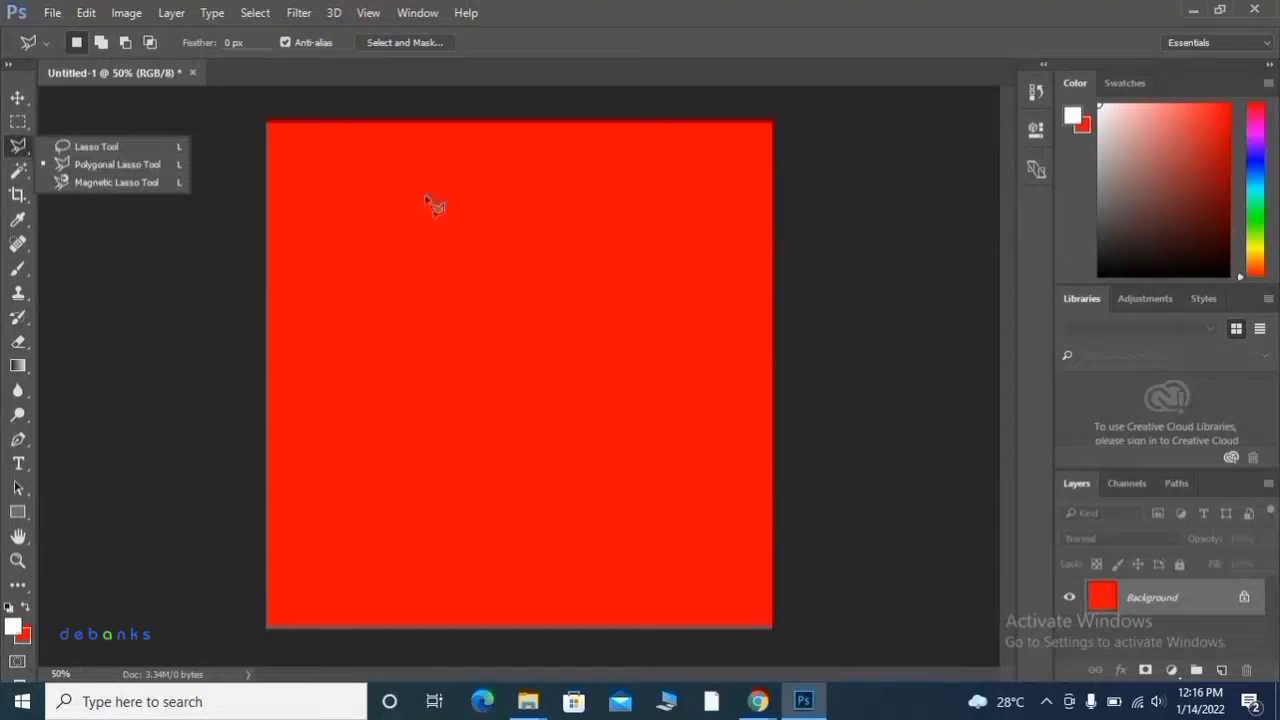
{"action": "left_click", "coordinate": [452, 322]}
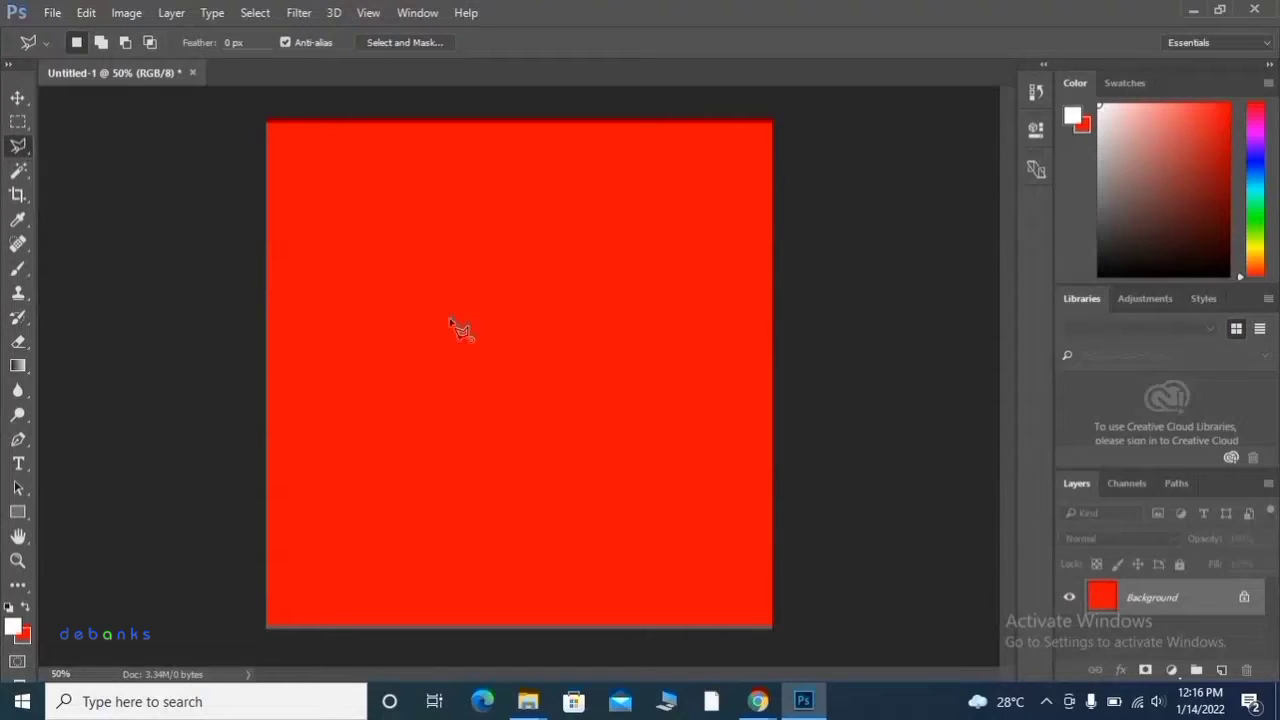
{"action": "key", "text": "Escape"}
{"action": "left_click", "coordinate": [378, 314]}
{"action": "left_click", "coordinate": [435, 276]}
{"action": "left_click", "coordinate": [505, 356]}
{"action": "left_click", "coordinate": [450, 445]}
{"action": "left_click", "coordinate": [527, 514]}
{"action": "left_click", "coordinate": [627, 477]}
{"action": "left_click", "coordinate": [592, 370]}
{"action": "left_click", "coordinate": [630, 364]}
{"action": "left_click", "coordinate": [679, 413]}
{"action": "left_click", "coordinate": [684, 513]}
{"action": "left_click", "coordinate": [619, 533]}
{"action": "left_click", "coordinate": [571, 577]}
{"action": "left_click", "coordinate": [476, 513]}
{"action": "left_click", "coordinate": [411, 573]}
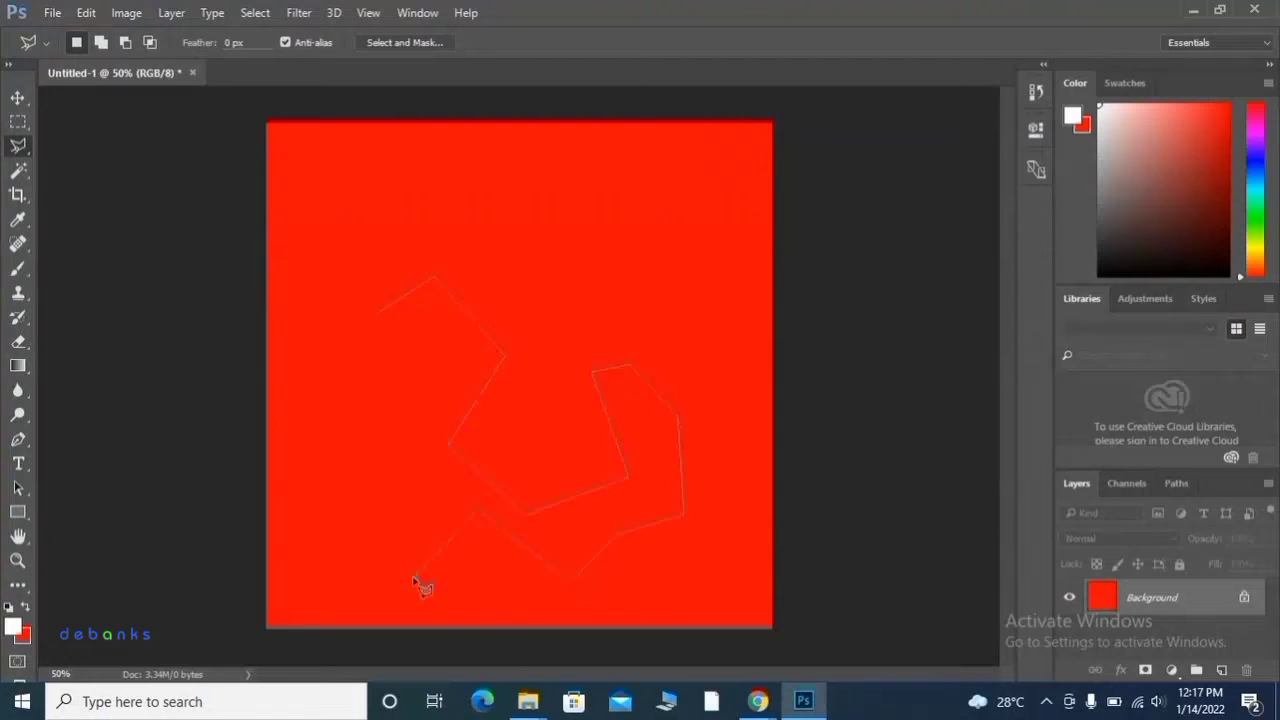
{"action": "left_click", "coordinate": [385, 492]}
{"action": "left_click", "coordinate": [322, 476]}
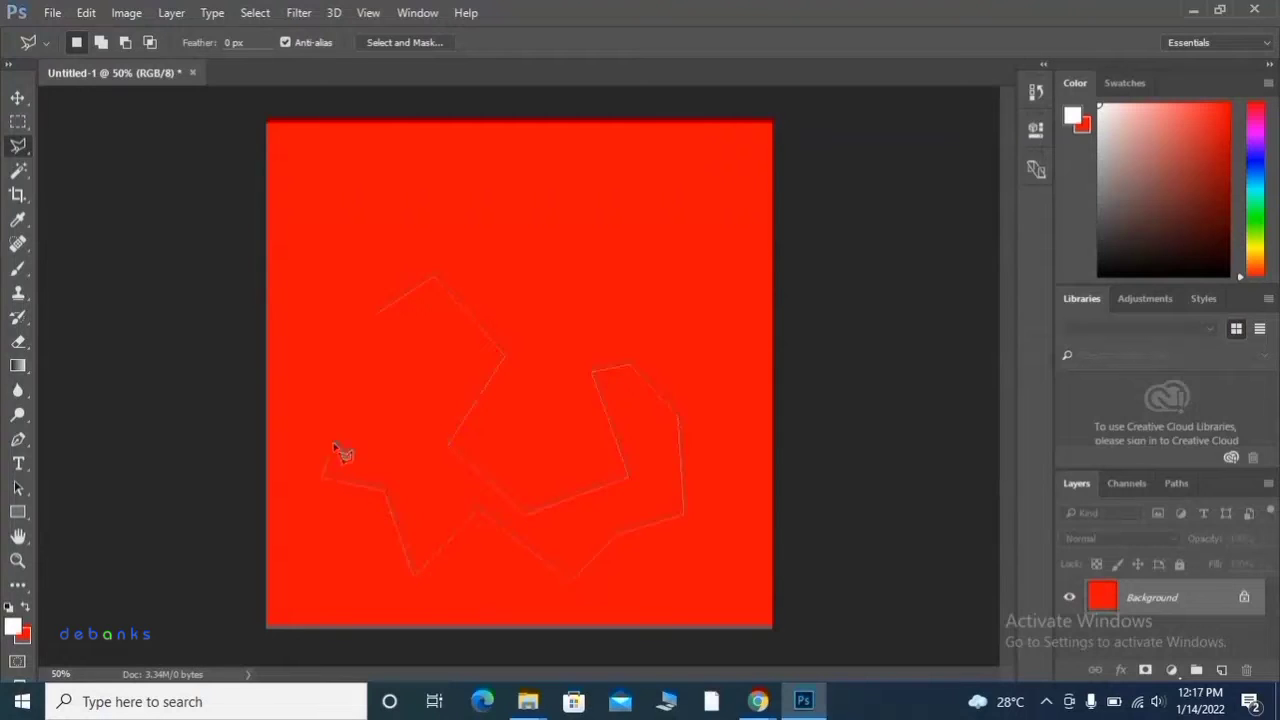
{"action": "left_click", "coordinate": [365, 393]}
{"action": "left_click", "coordinate": [359, 362]}
{"action": "left_click", "coordinate": [376, 319]}
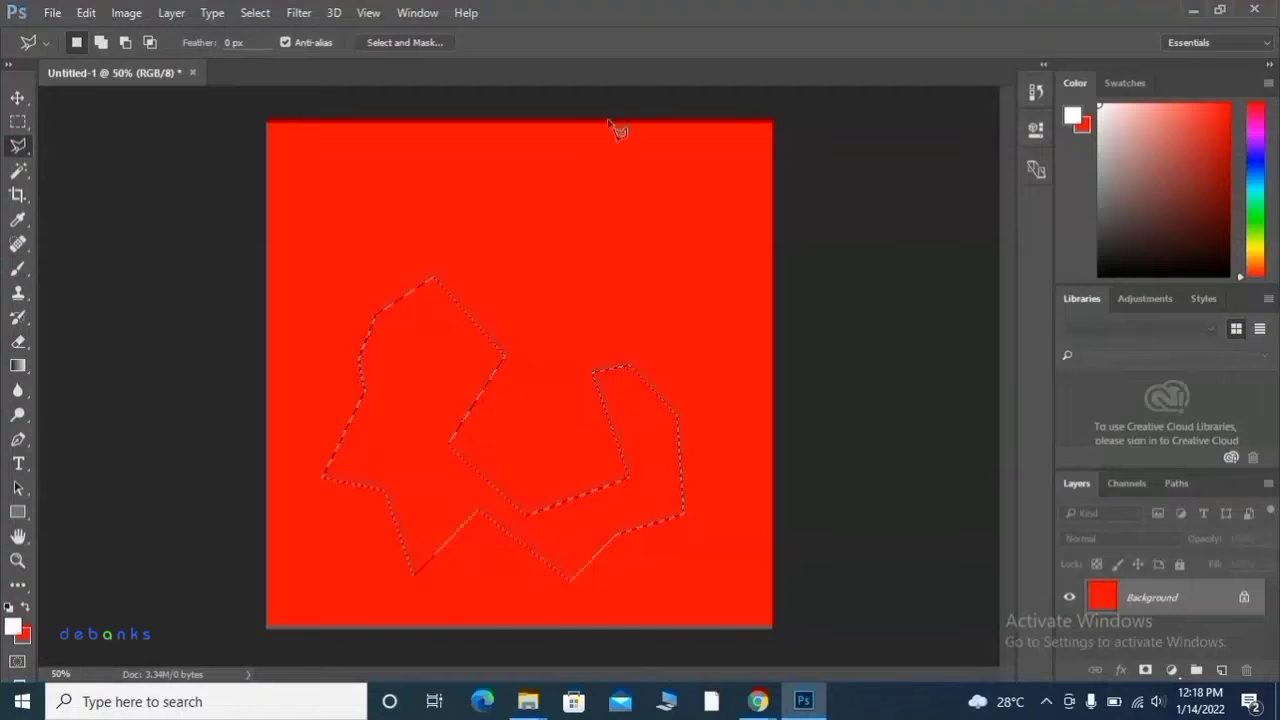
Deselect the polygonal selection on the canvas
{"action": "right_click", "coordinate": [547, 291]}
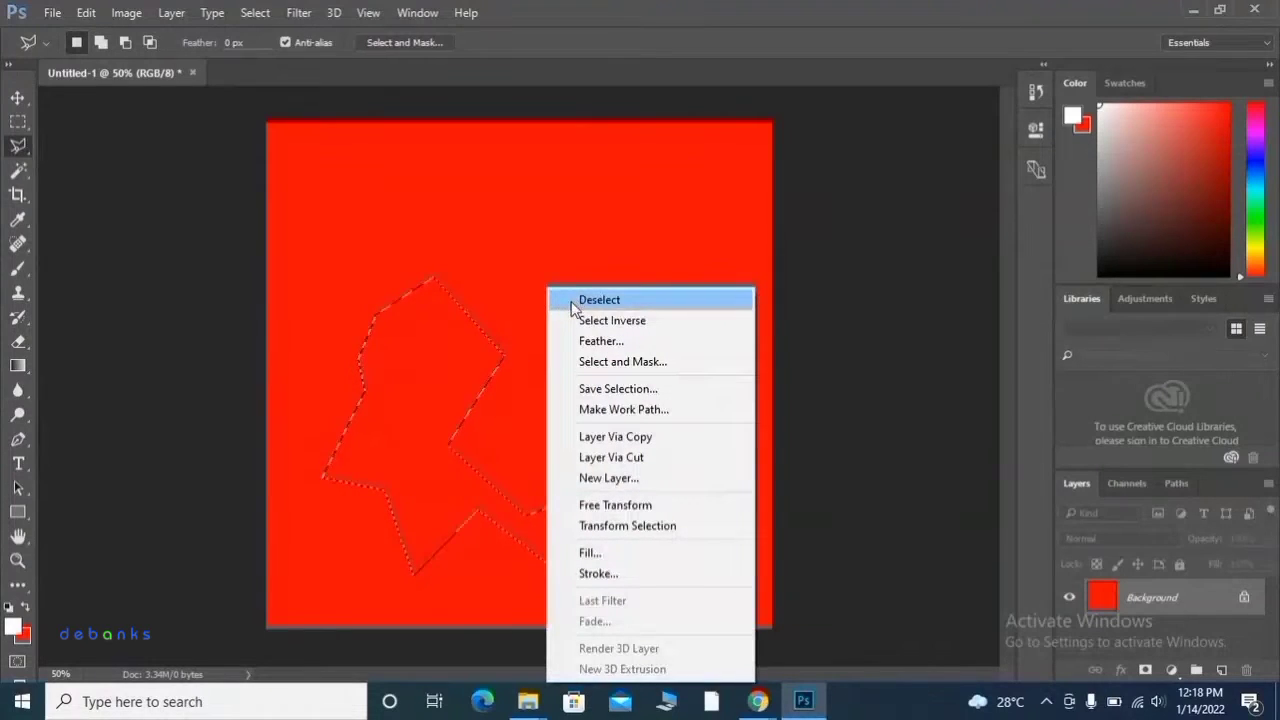
{"action": "left_click", "coordinate": [599, 300]}
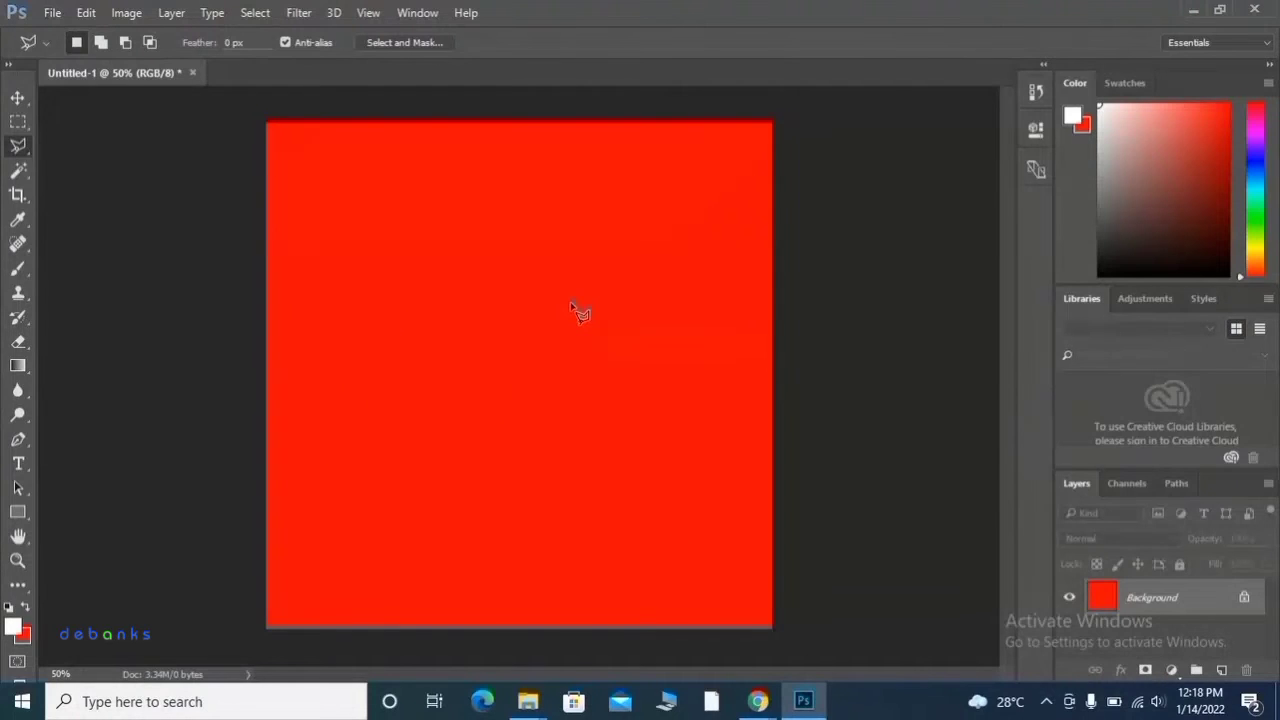
View the lasso and wand tool variants, activate the Quick Selection tool, and return to the Polygonal Lasso tool
{"action": "right_click", "coordinate": [25, 156]}
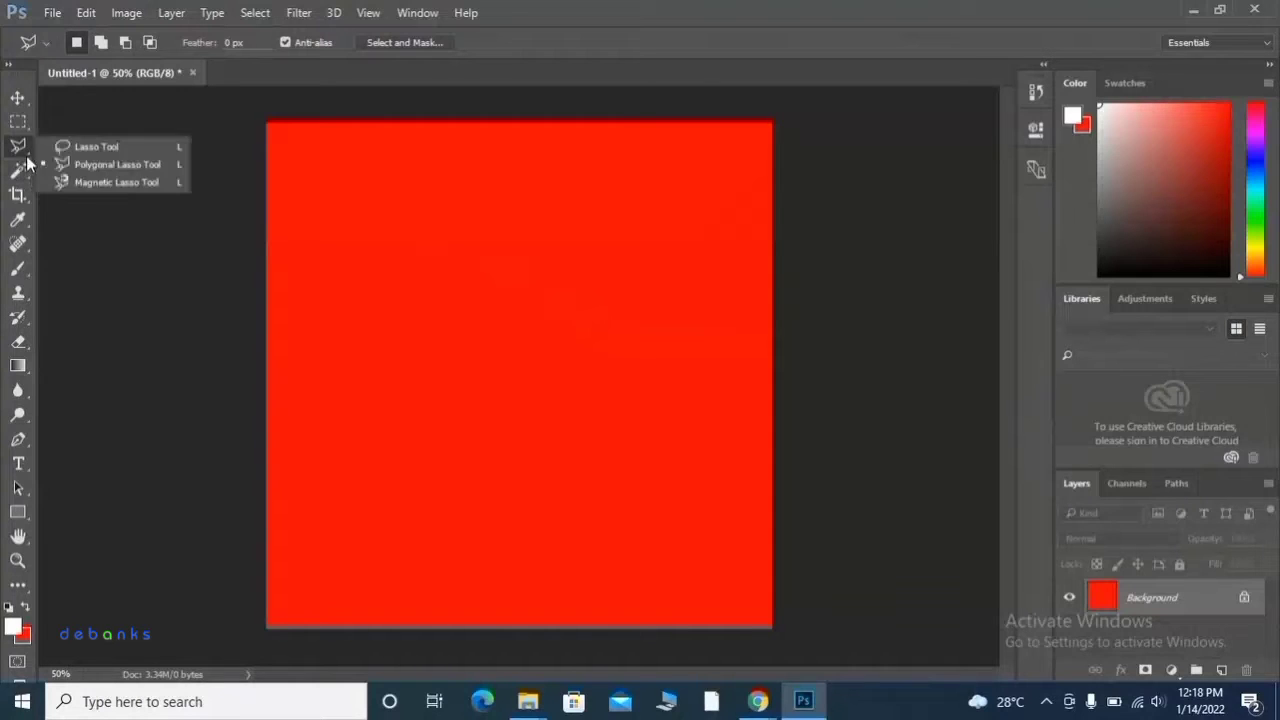
{"action": "left_click", "coordinate": [28, 178]}
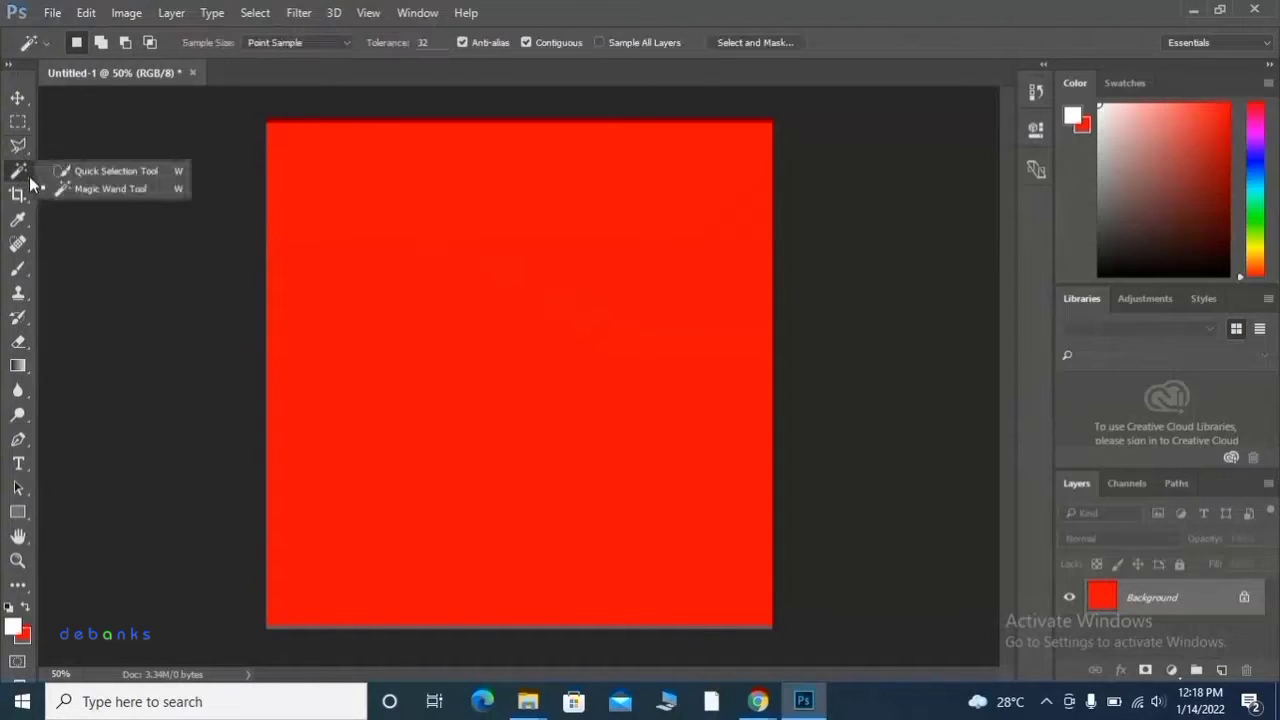
{"action": "left_click", "coordinate": [100, 170]}
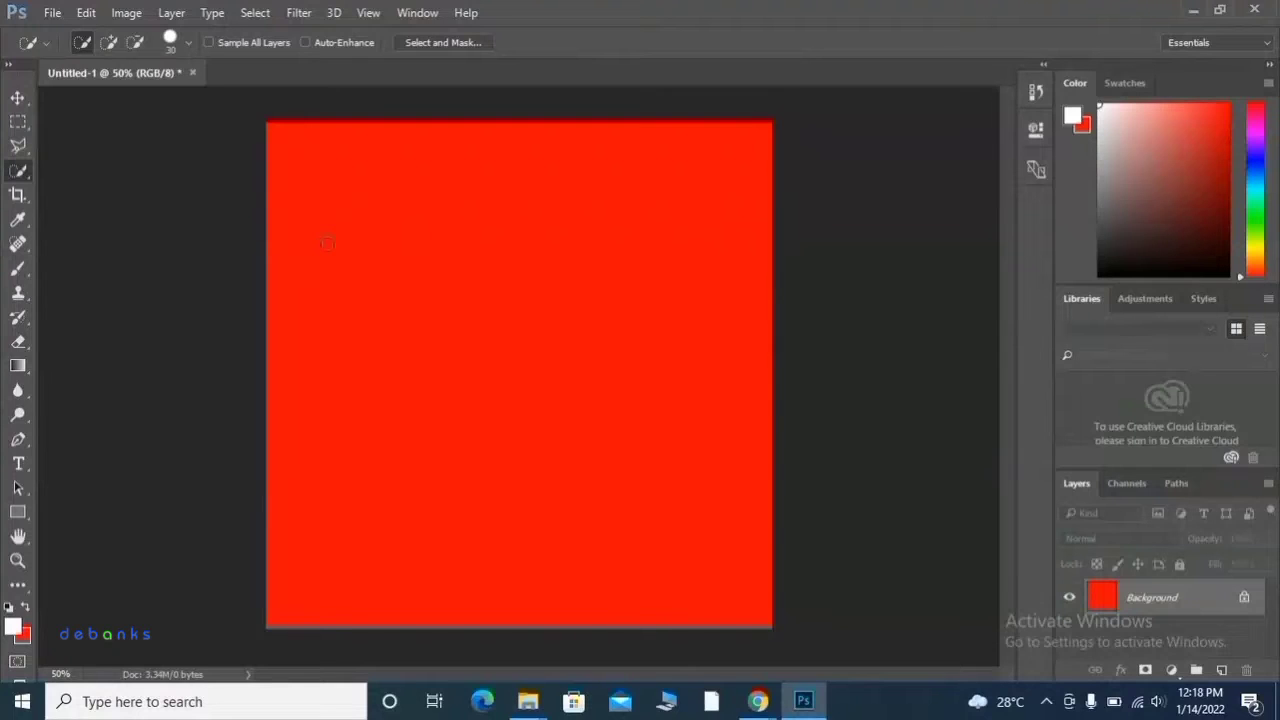
{"action": "left_click", "coordinate": [18, 146]}
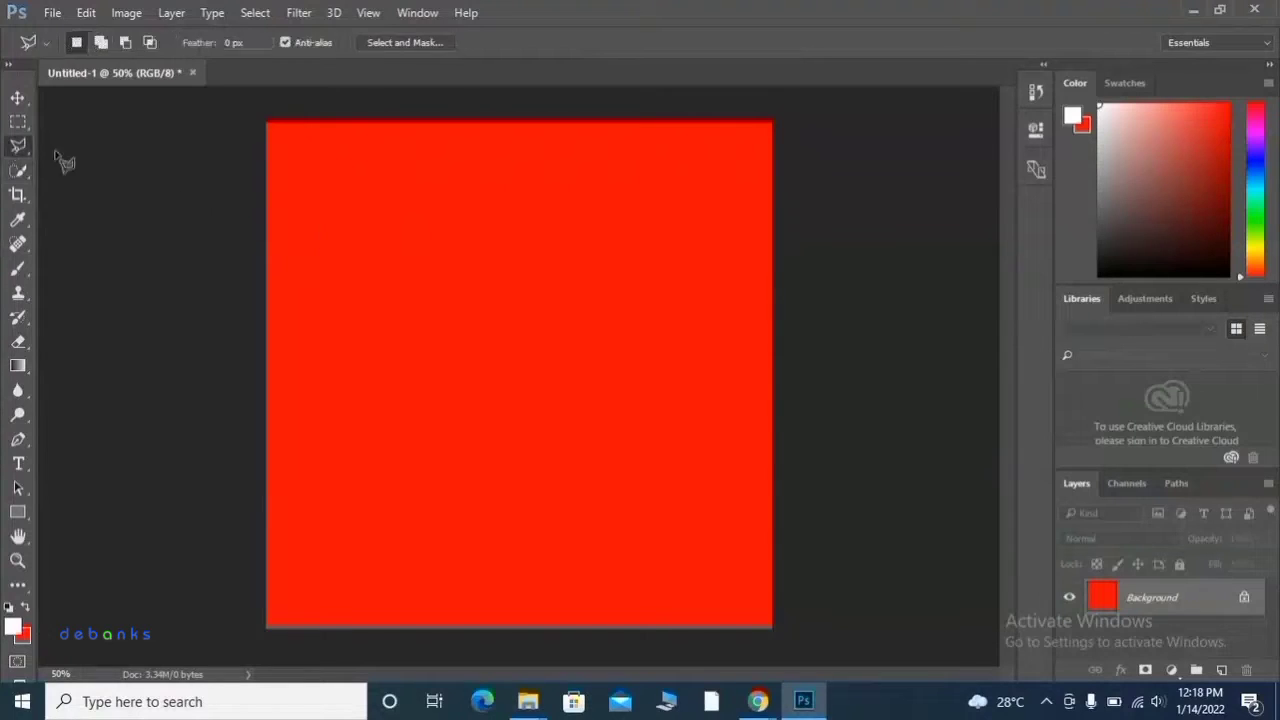
{"action": "left_click", "coordinate": [343, 231]}
{"action": "left_click", "coordinate": [389, 265]}
{"action": "left_click", "coordinate": [327, 328]}
{"action": "left_click", "coordinate": [363, 418]}
{"action": "left_click", "coordinate": [497, 448]}
{"action": "key", "text": "BackSpace"}
{"action": "key", "text": "BackSpace"}
{"action": "key", "text": "BackSpace"}
{"action": "key", "text": "BackSpace"}
Brush a quick selection over the upper part of the red canvas with the Quick Selection tool
{"action": "left_click", "coordinate": [20, 170]}
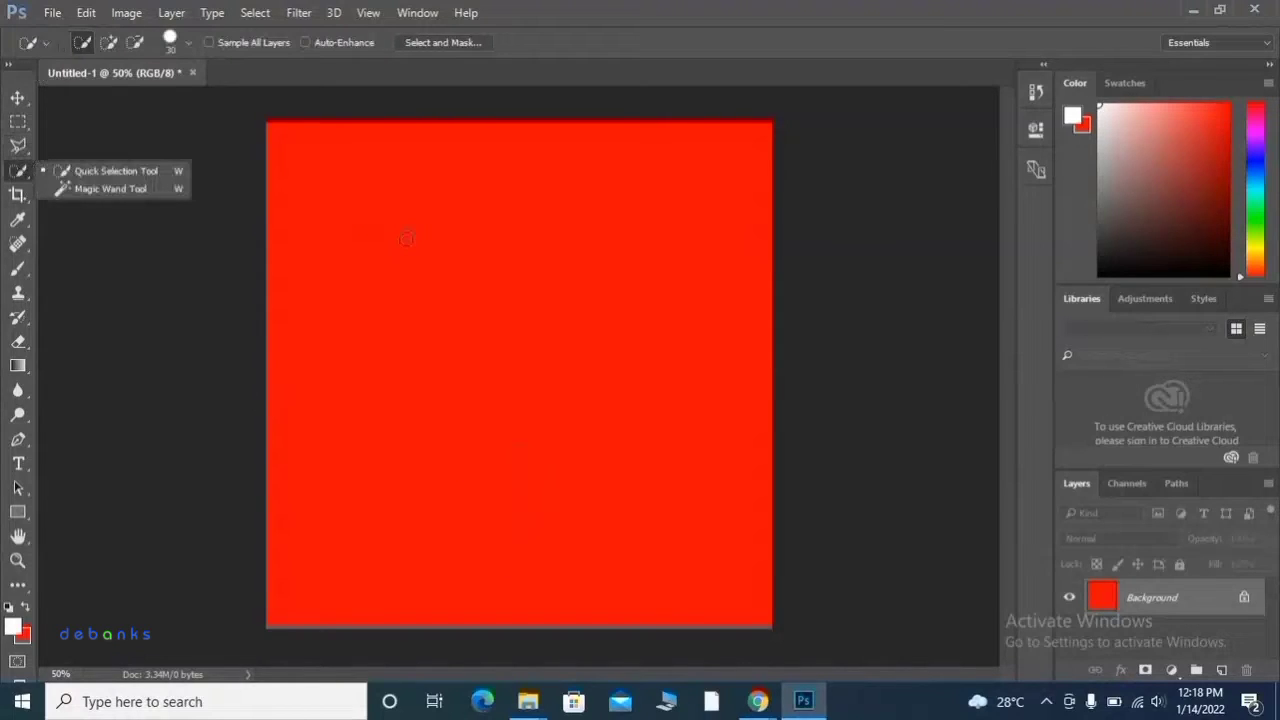
{"action": "mouse_move", "coordinate": [406, 239]}
{"action": "left_mouse_down"}
{"action": "mouse_move", "coordinate": [437, 281]}
{"action": "mouse_move", "coordinate": [428, 298]}
{"action": "left_mouse_up"}
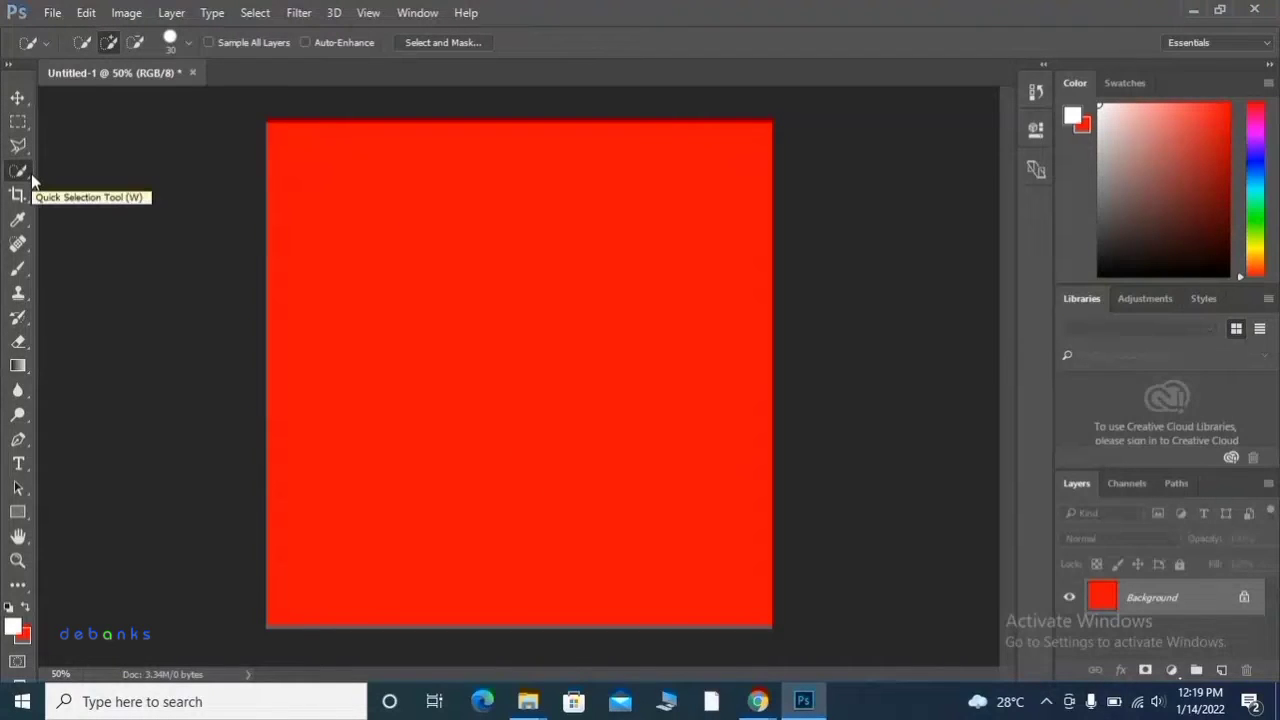
Crop the canvas to a square at its lower-right corner, about a third of its width, with the Crop tool
{"action": "left_click", "coordinate": [17, 197]}
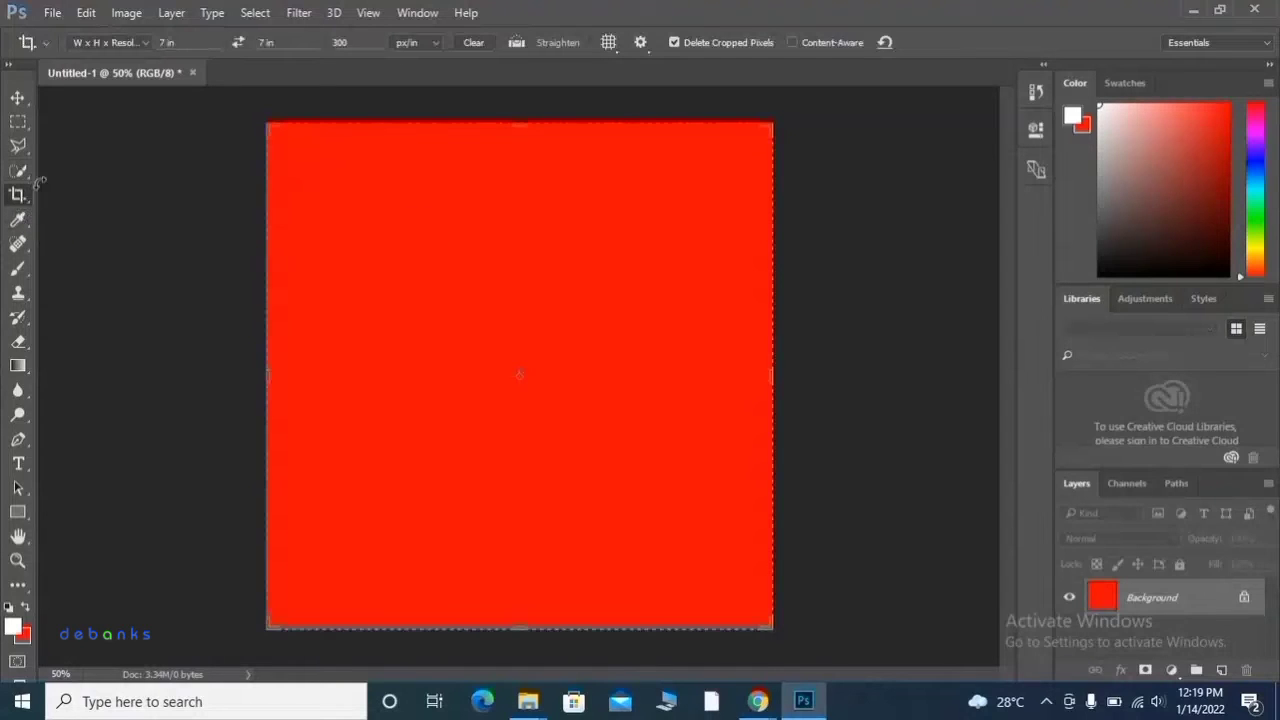
{"action": "left_click", "coordinate": [17, 172]}
{"action": "left_click", "coordinate": [17, 195]}
{"action": "left_click_drag", "start_coordinate": [270, 126], "coordinate": [458, 290]}
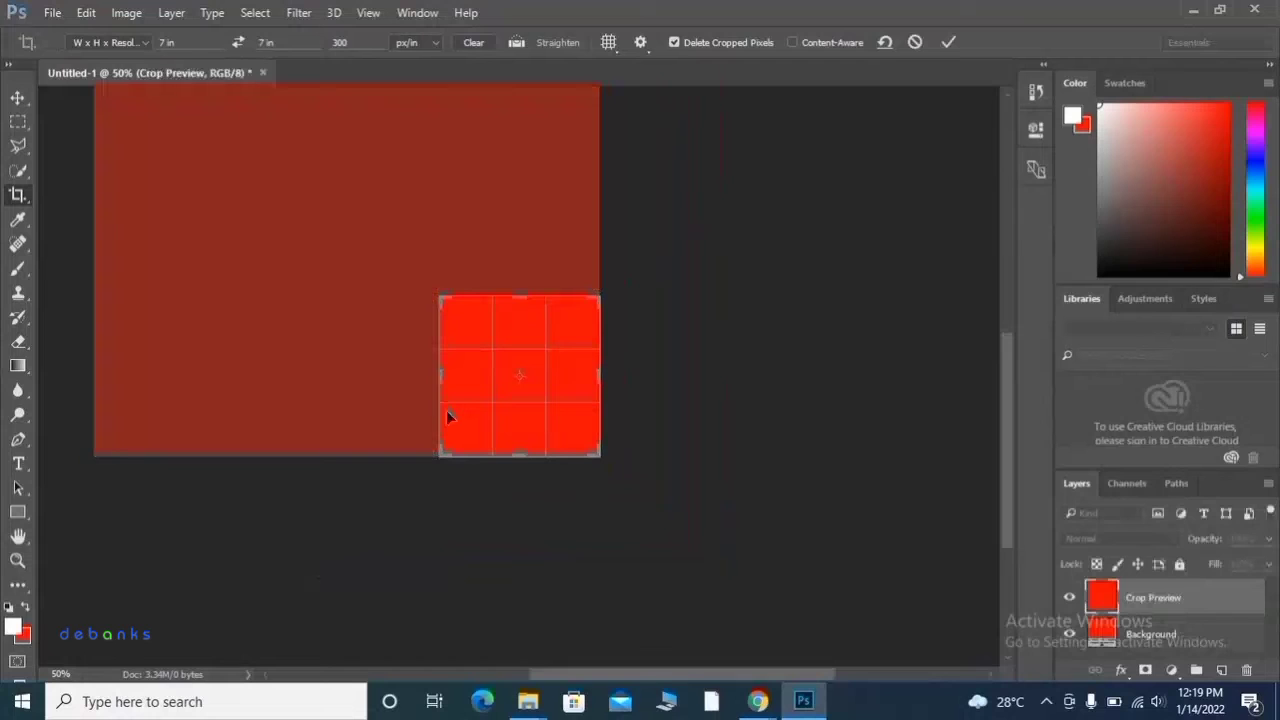
{"action": "key", "text": "Return"}
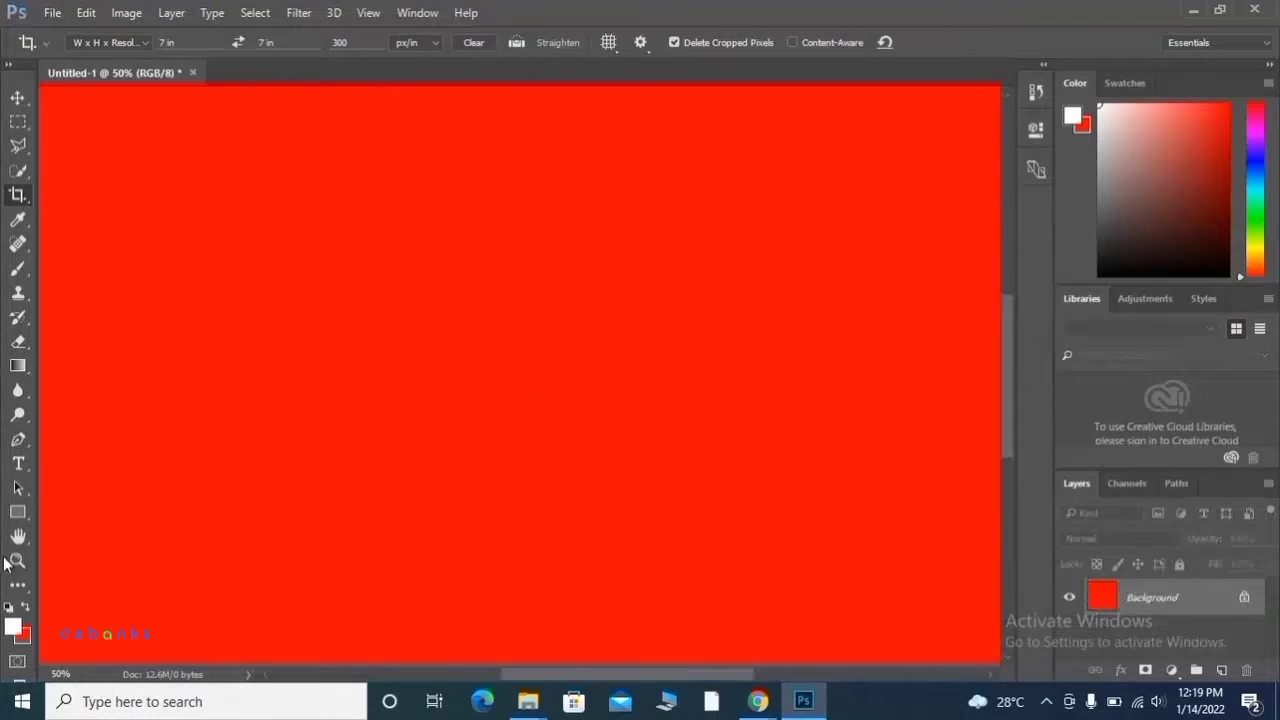
Zoom out to 16.67% with the Zoom tool to show the whole cropped canvas
{"action": "left_click", "coordinate": [17, 561]}
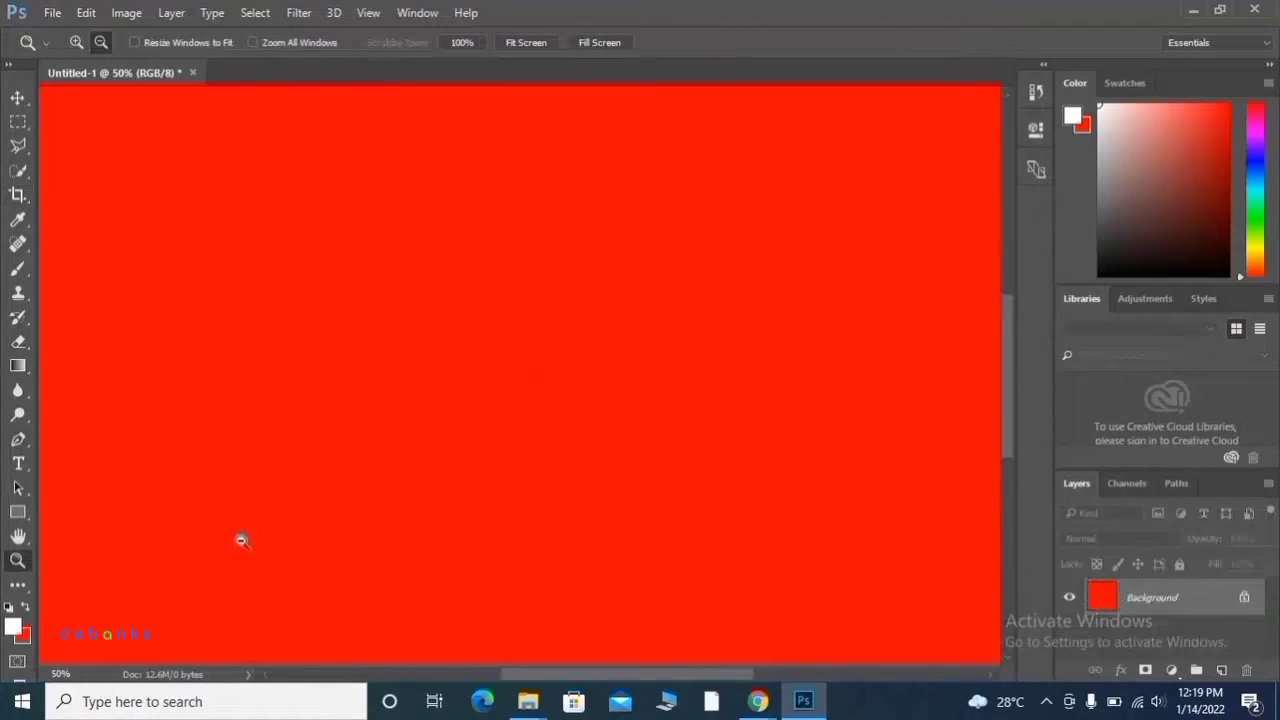
{"action": "left_click", "coordinate": [241, 541], "text": "alt"}
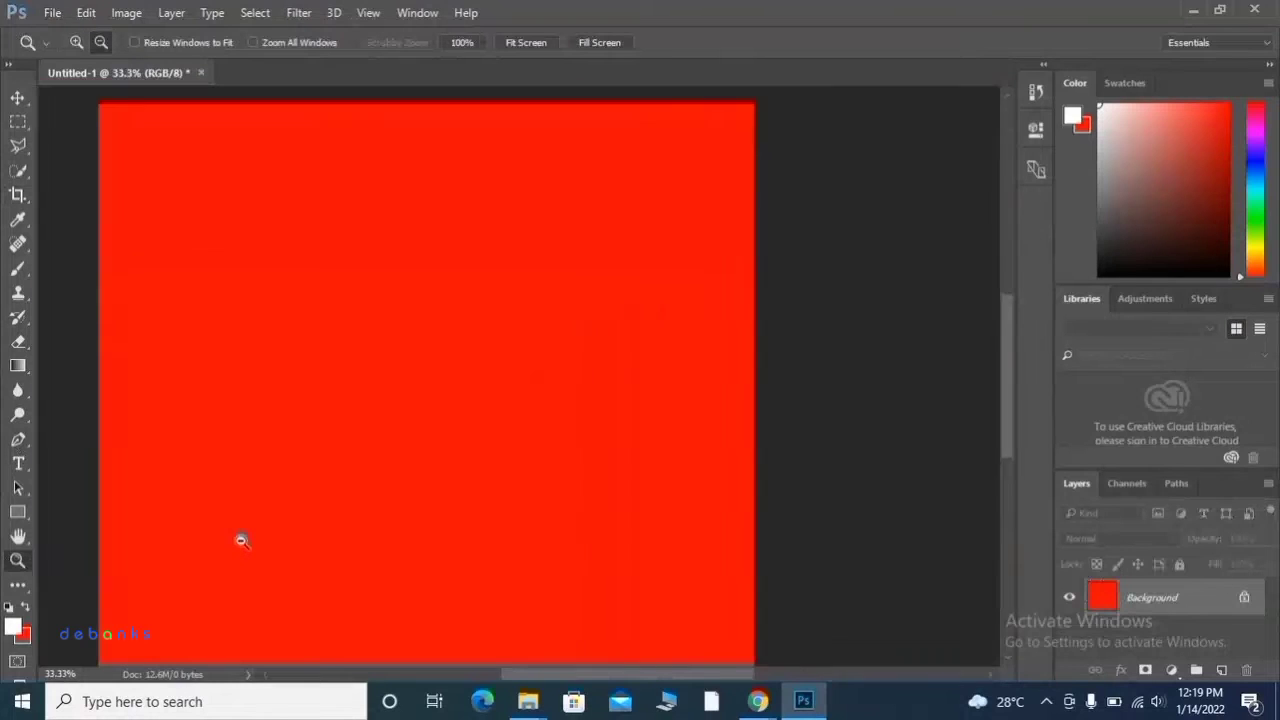
{"action": "left_click", "coordinate": [241, 541], "text": "alt"}
{"action": "left_click", "coordinate": [241, 541], "text": "alt"}
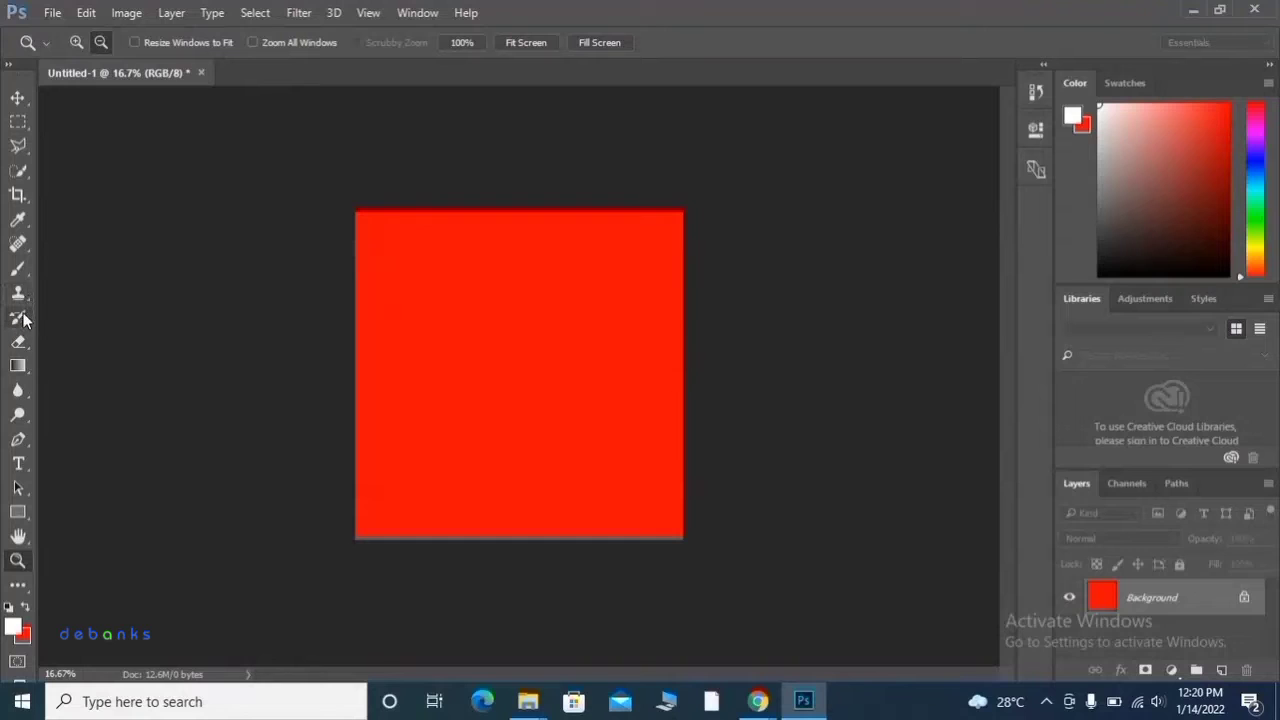
View the brush and healing tool variants, activate the Spot Healing Brush Tool, and return to the Brush Tool
{"action": "left_click", "coordinate": [20, 270]}
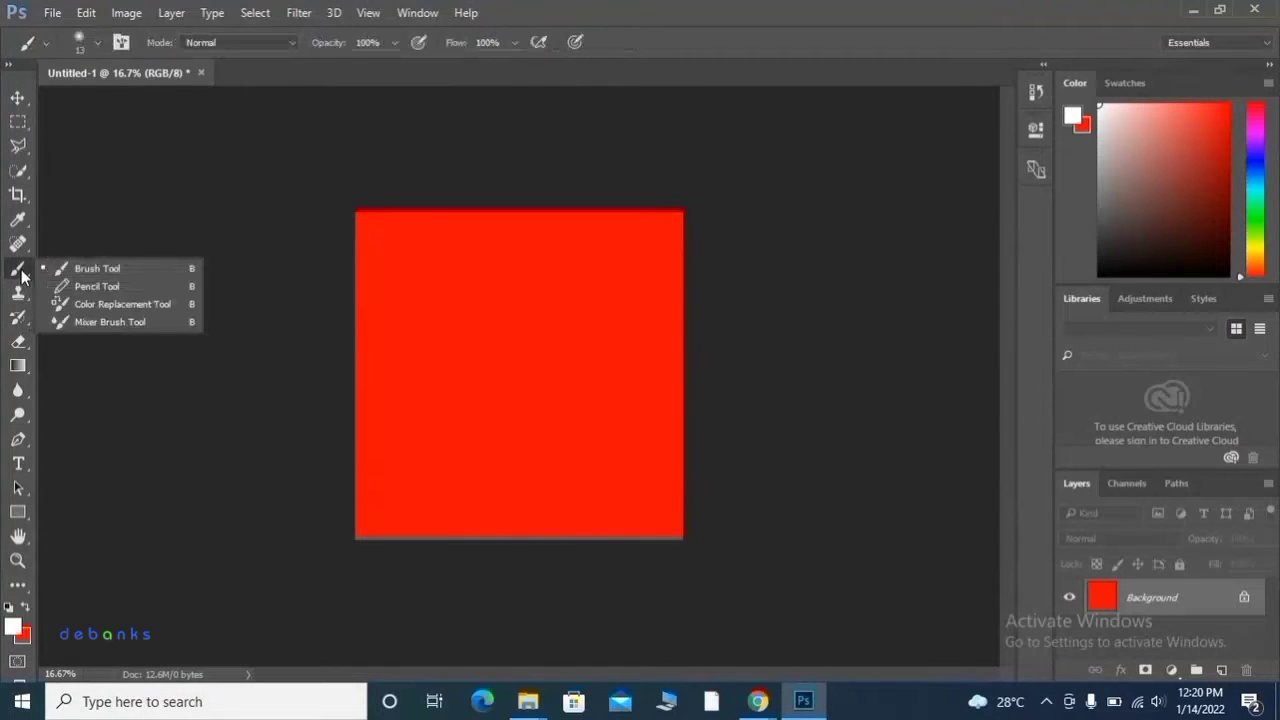
{"action": "left_click", "coordinate": [18, 244]}
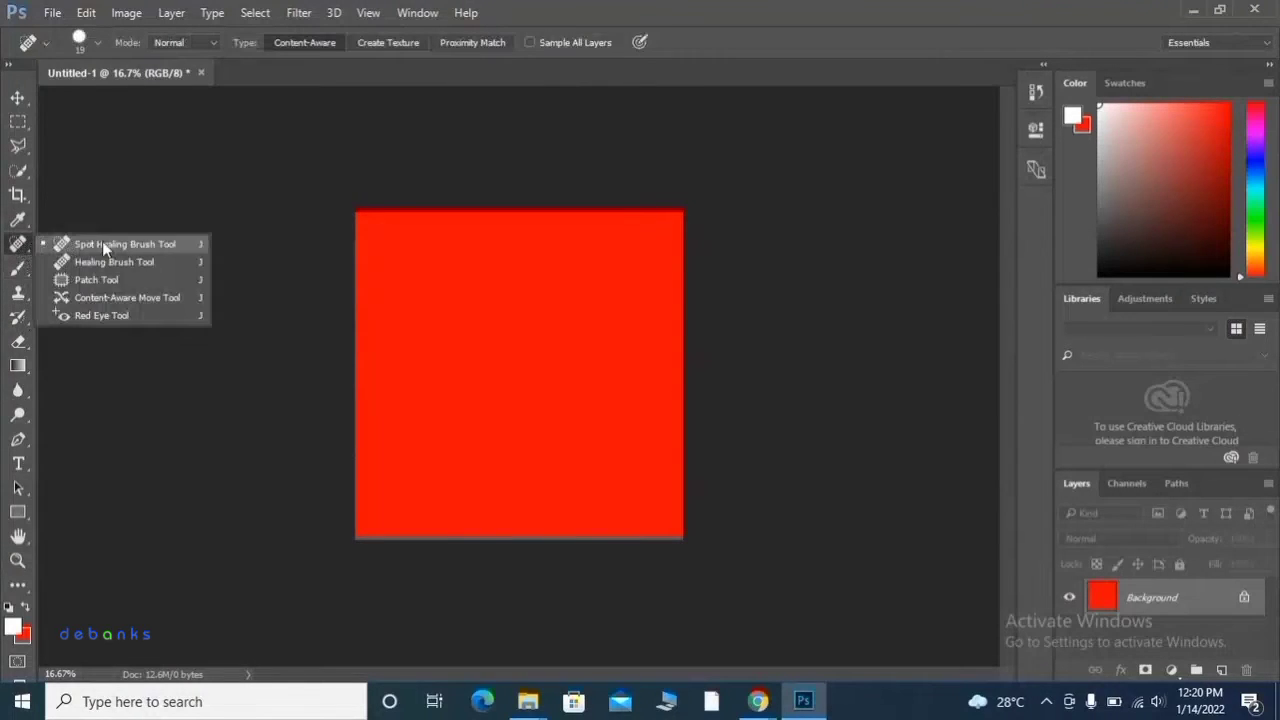
{"action": "left_click", "coordinate": [112, 243]}
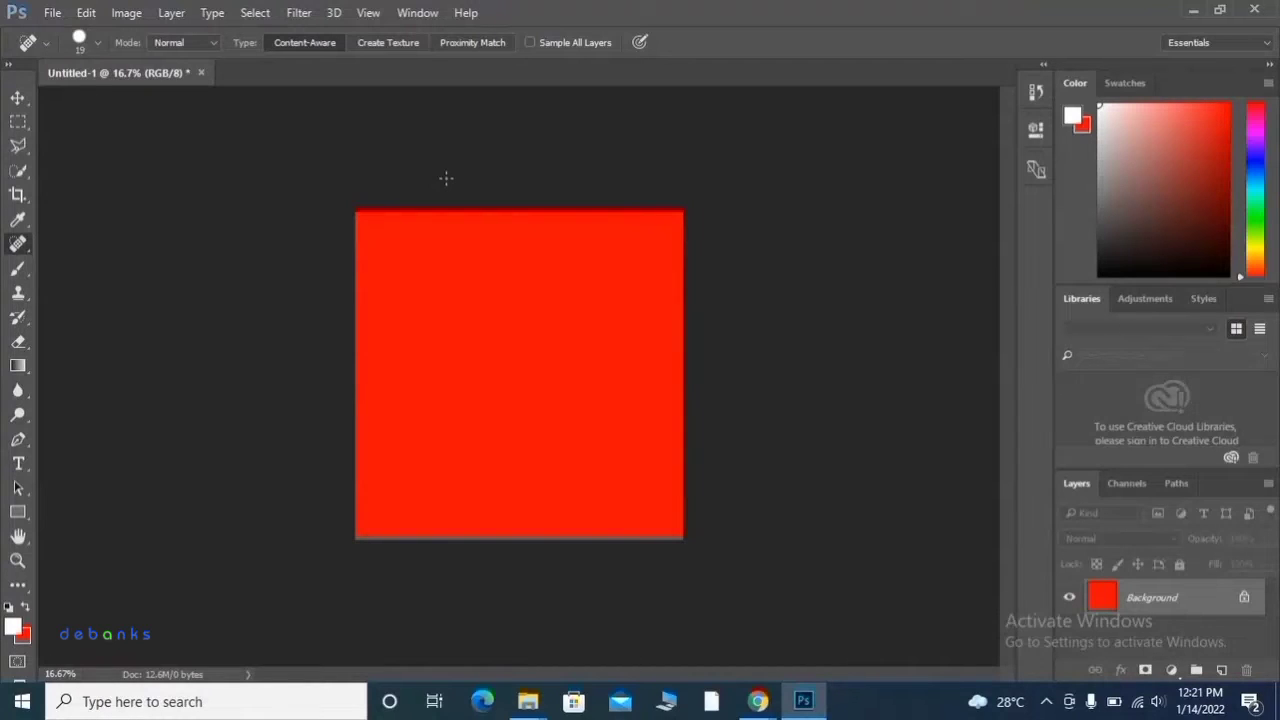
{"action": "left_click", "coordinate": [23, 268]}
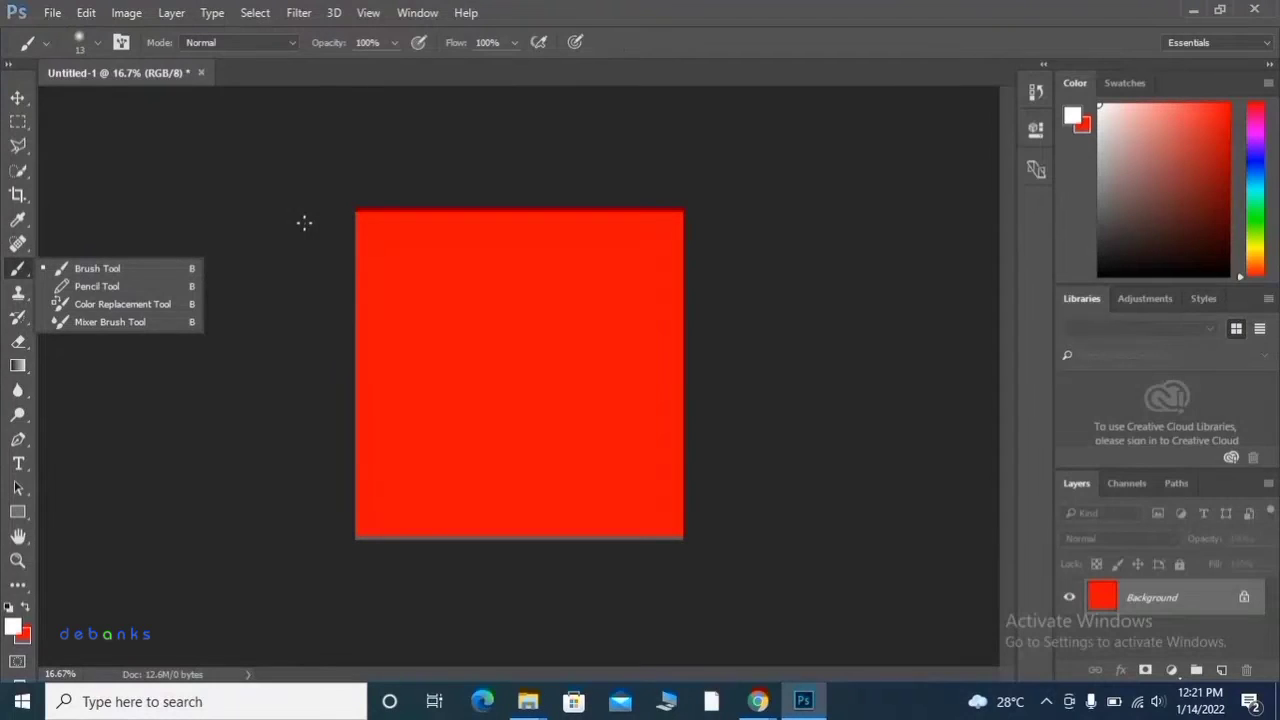
Zoom in on the canvas to 100% with the Zoom tool
{"action": "left_click", "coordinate": [15, 562]}
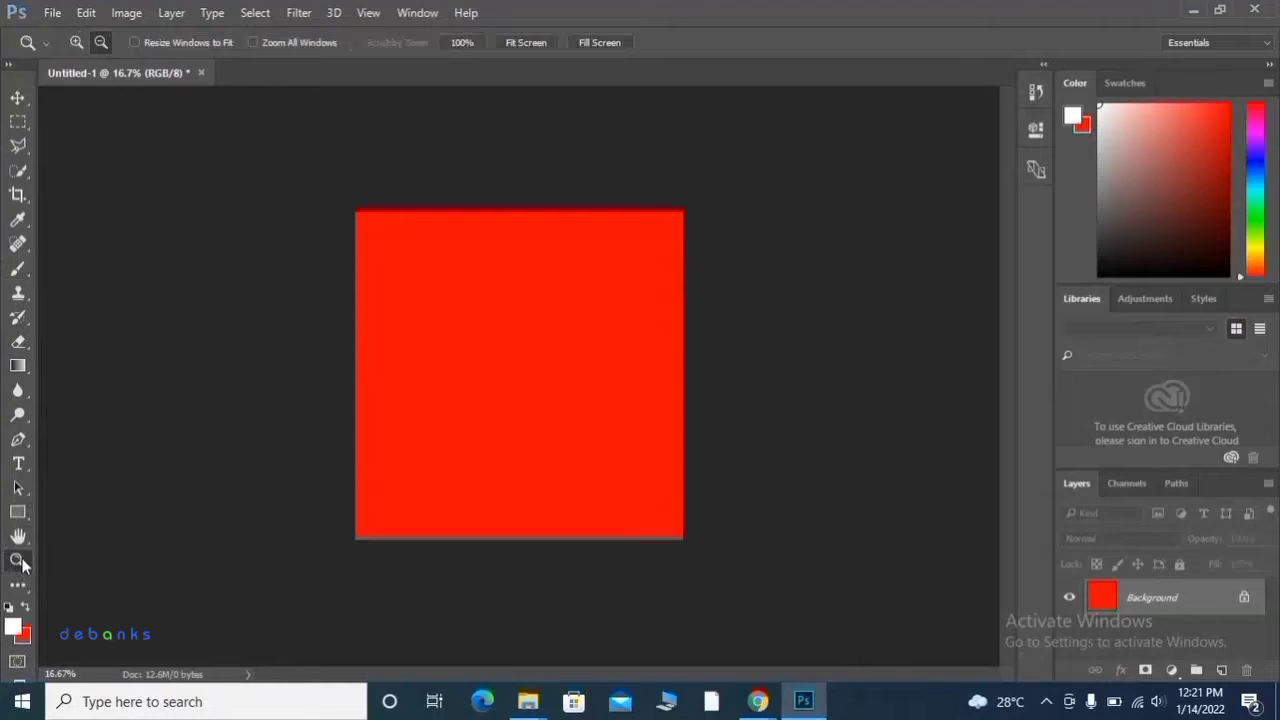
{"action": "left_click", "coordinate": [81, 47]}
{"action": "left_click", "coordinate": [466, 344]}
{"action": "left_click", "coordinate": [466, 344]}
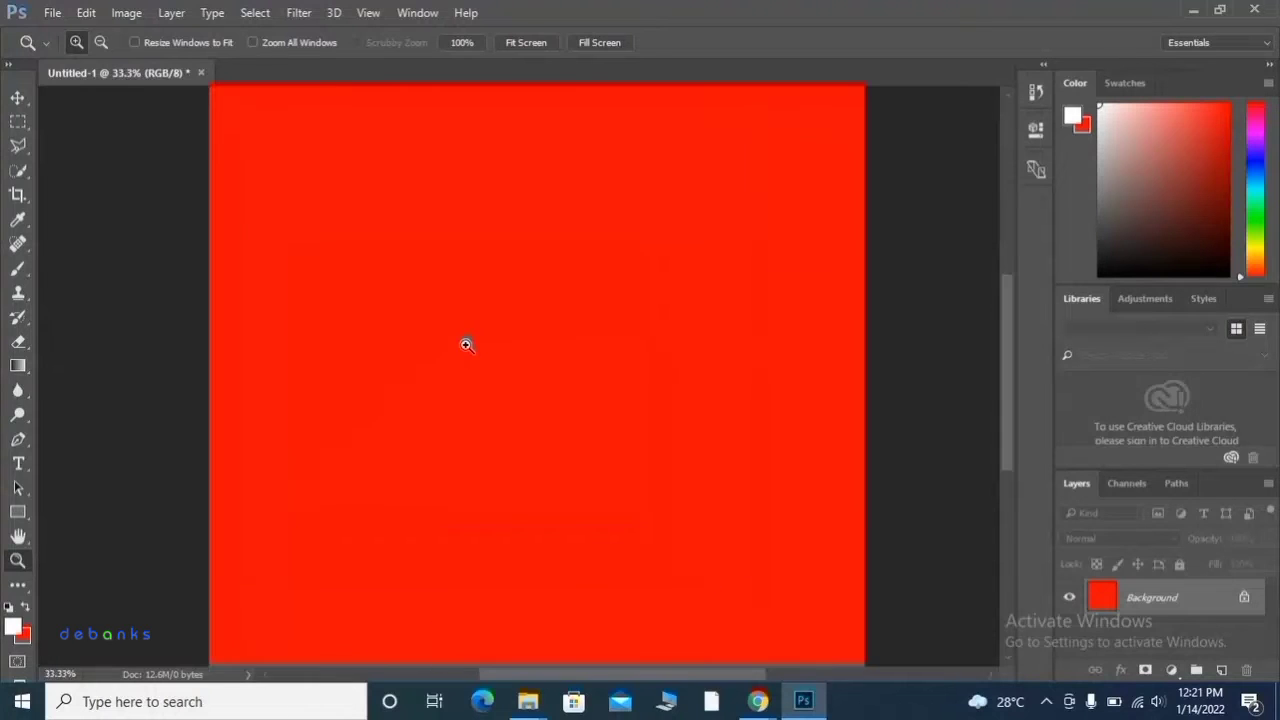
{"action": "left_click", "coordinate": [466, 344]}
{"action": "left_click", "coordinate": [466, 344]}
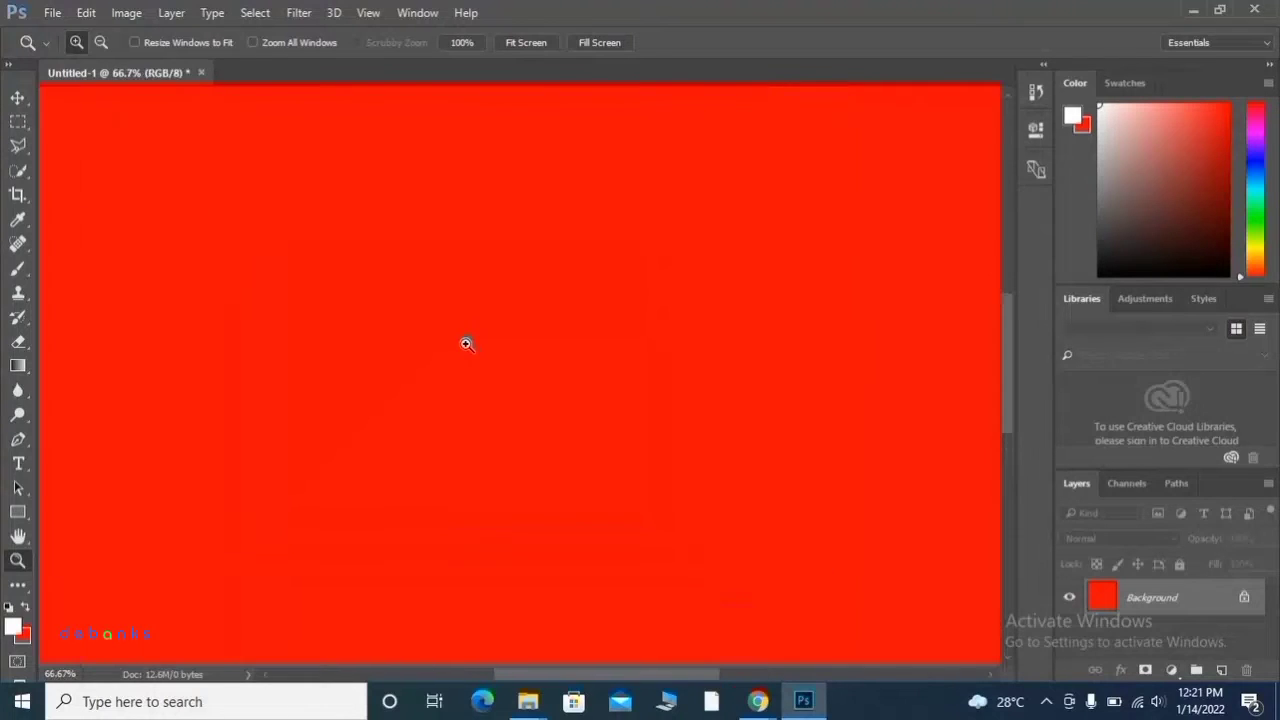
{"action": "left_click", "coordinate": [466, 344]}
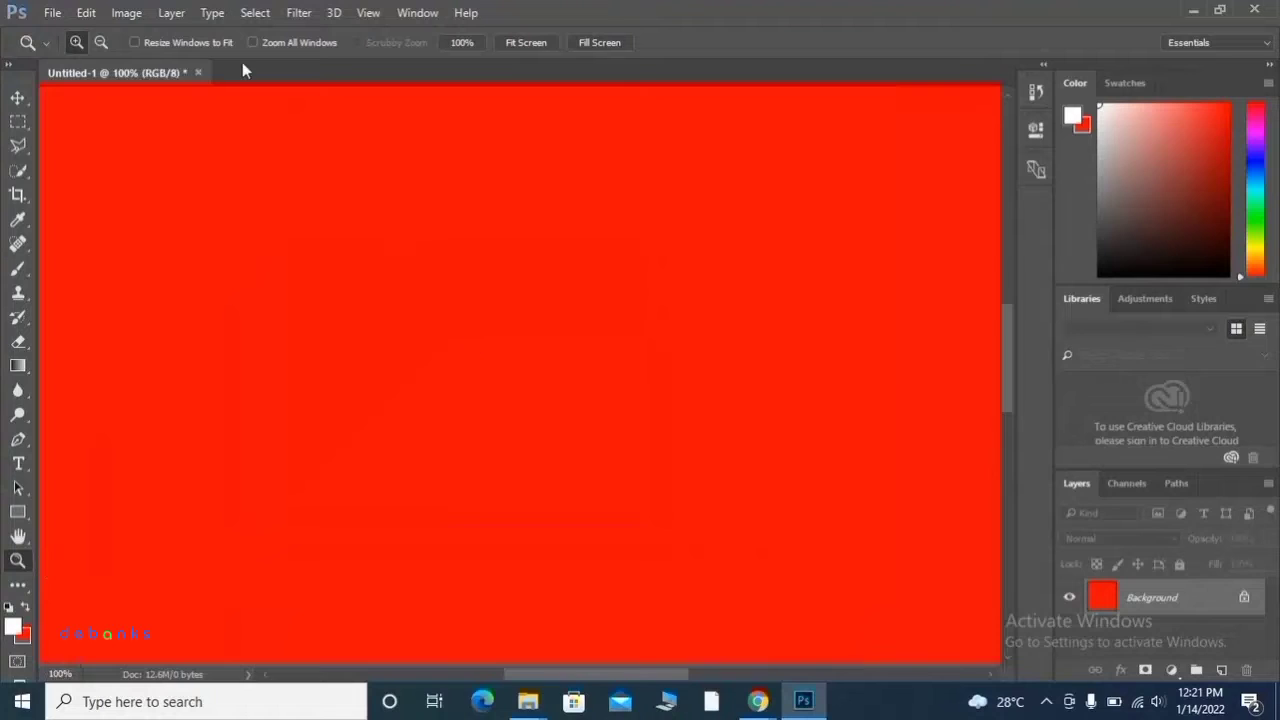
Switch the Zoom tool to zooming out and reduce the canvas view to 16.7%
{"action": "left_click", "coordinate": [101, 42]}
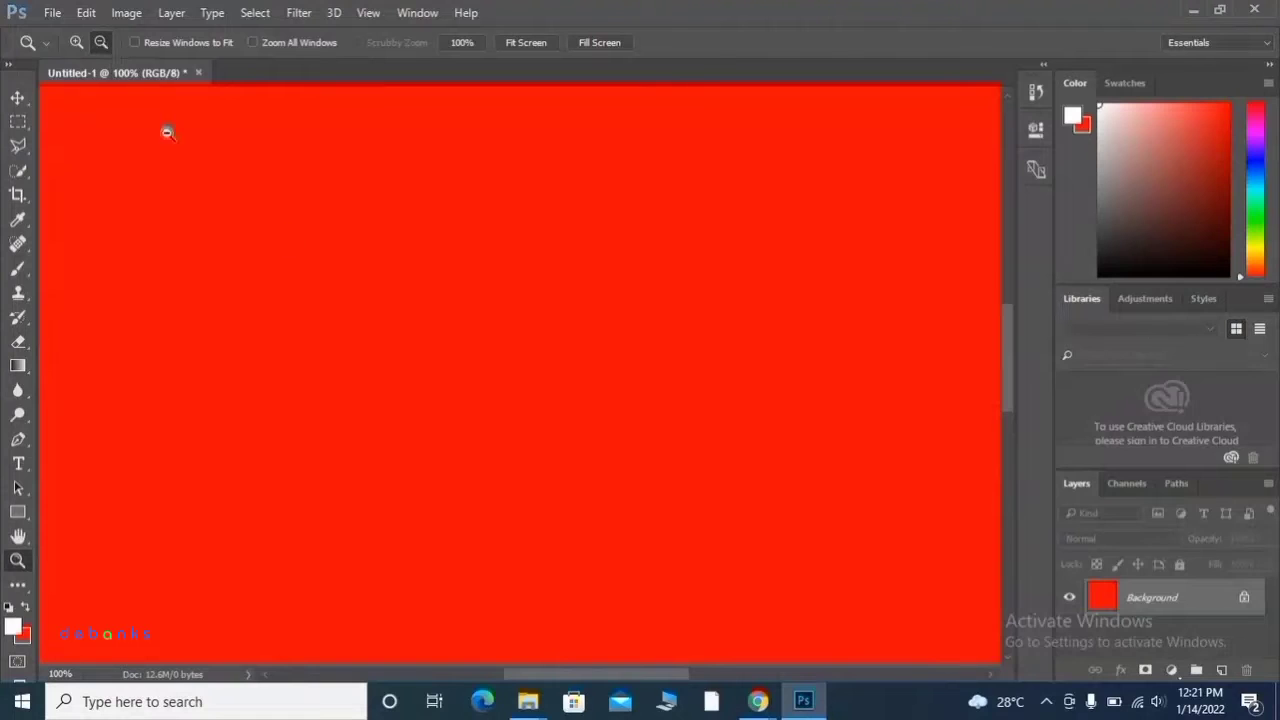
{"action": "left_click", "coordinate": [370, 302]}
{"action": "left_click", "coordinate": [370, 303]}
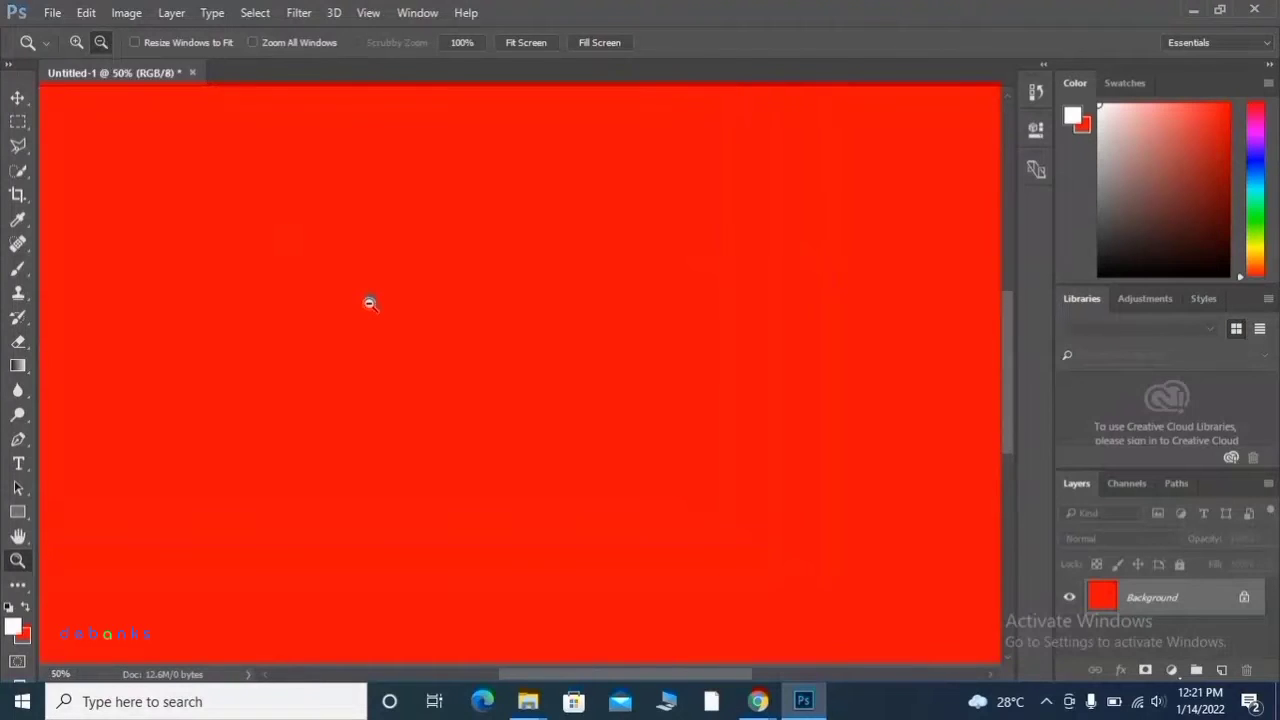
{"action": "left_click", "coordinate": [370, 303]}
{"action": "left_click", "coordinate": [370, 303]}
{"action": "left_click", "coordinate": [370, 304]}
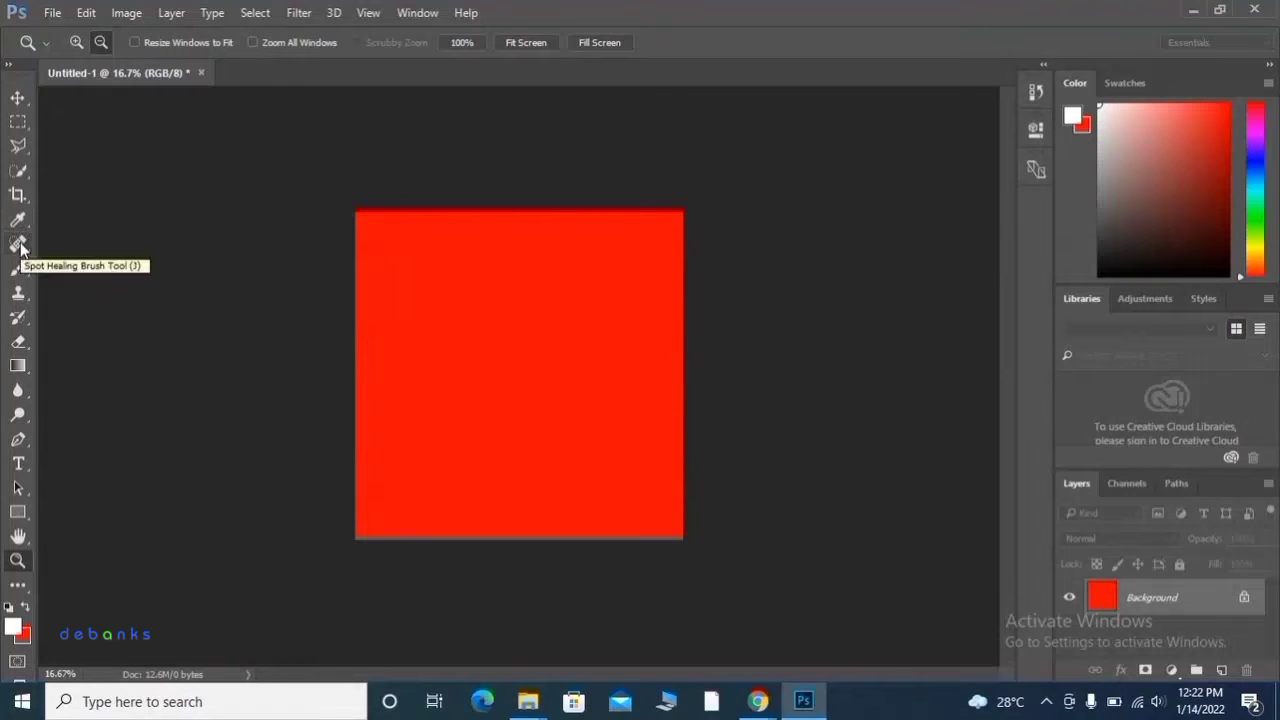
Draw a square selection in the upper middle of the canvas with the Rectangular Marquee Tool, and deselect it
{"action": "left_click", "coordinate": [19, 123]}
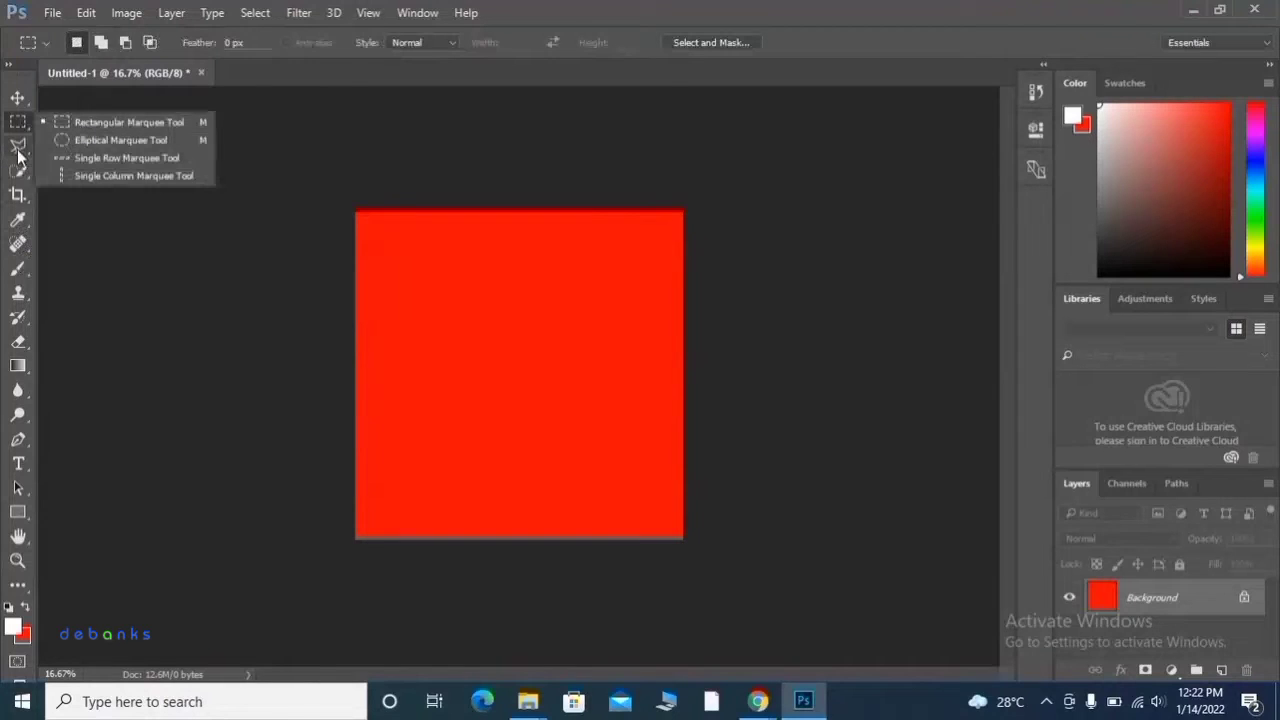
{"action": "left_click", "coordinate": [18, 148]}
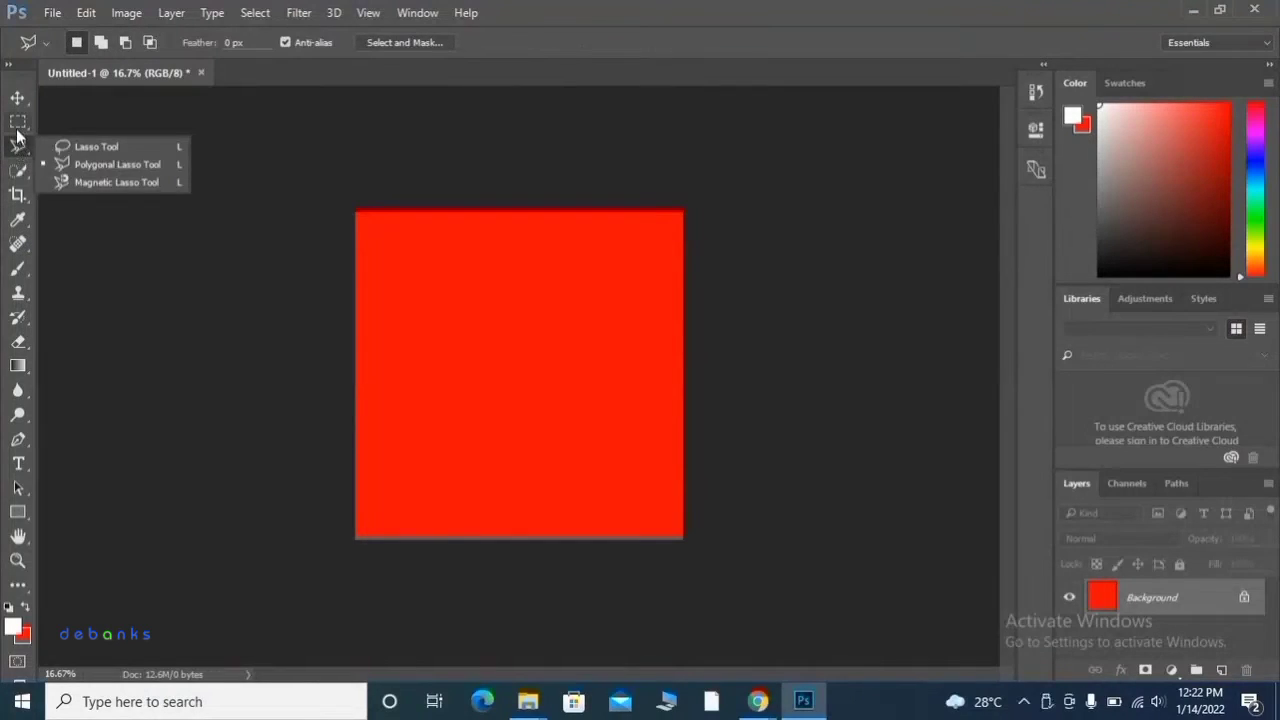
{"action": "left_click", "coordinate": [18, 122]}
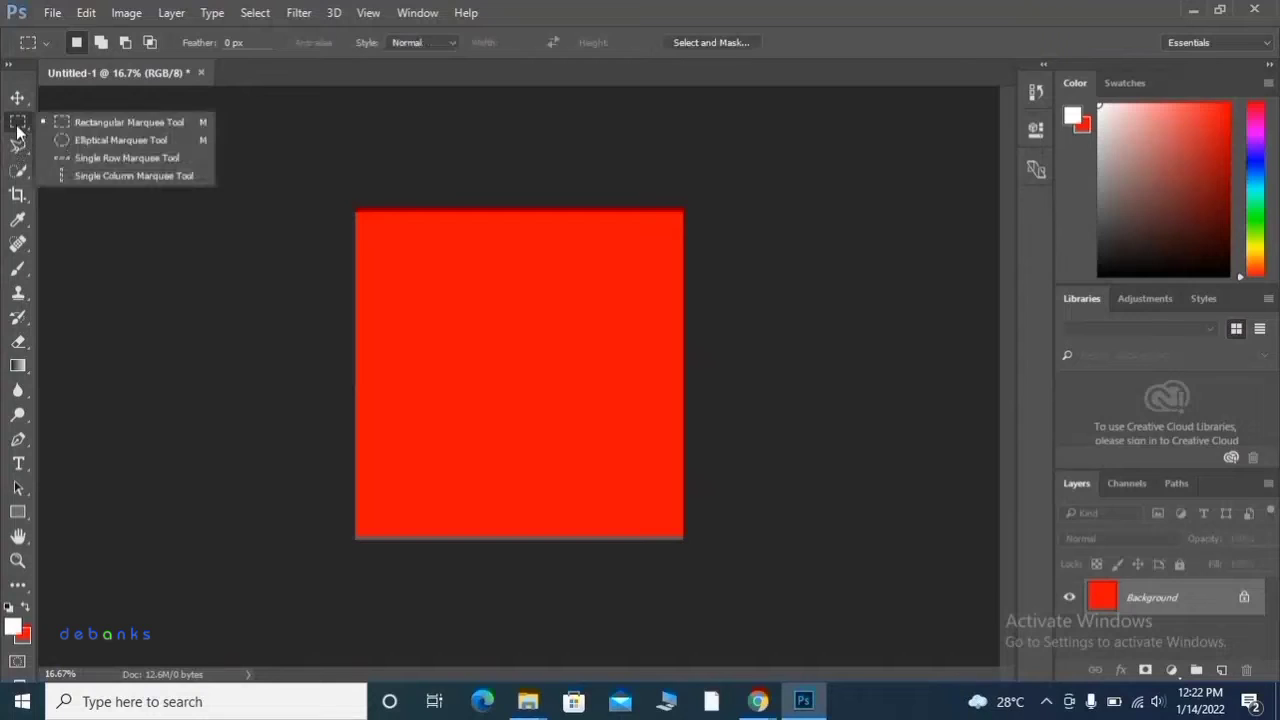
{"action": "left_click", "coordinate": [74, 125]}
{"action": "left_click_drag", "start_coordinate": [412, 256], "coordinate": [588, 430]}
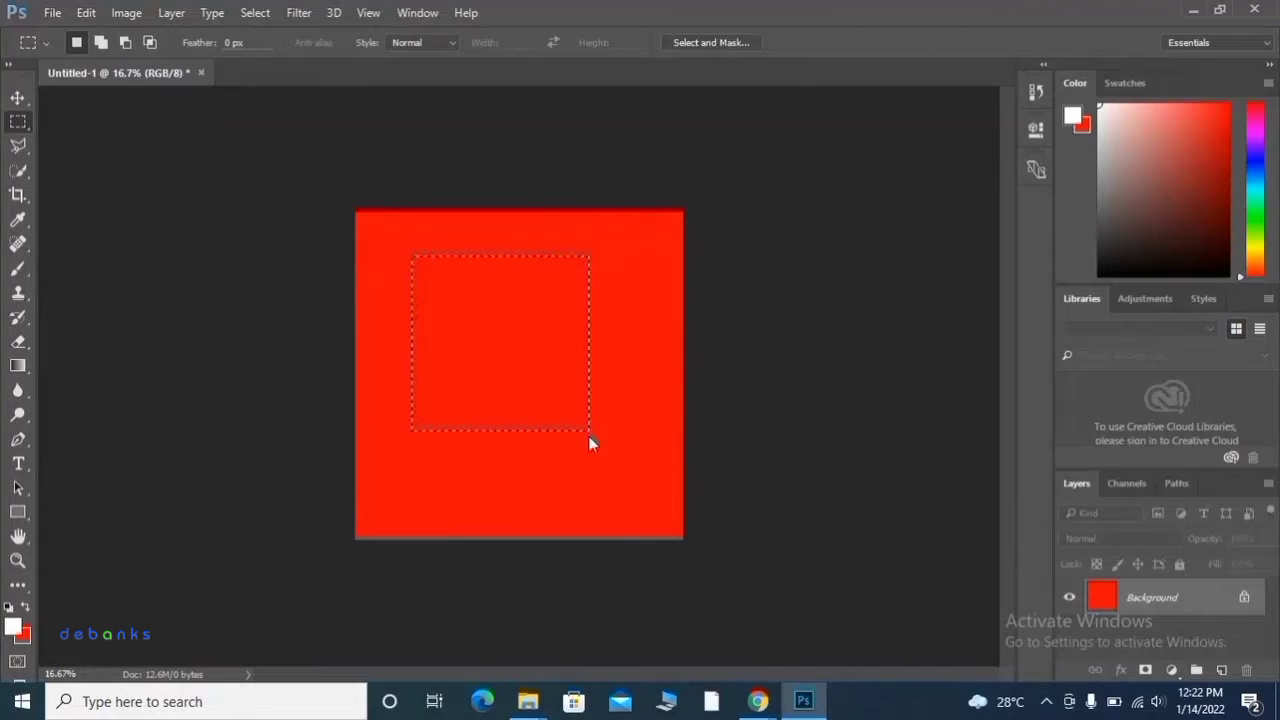
{"action": "right_click", "coordinate": [588, 436]}
{"action": "left_click", "coordinate": [629, 55]}
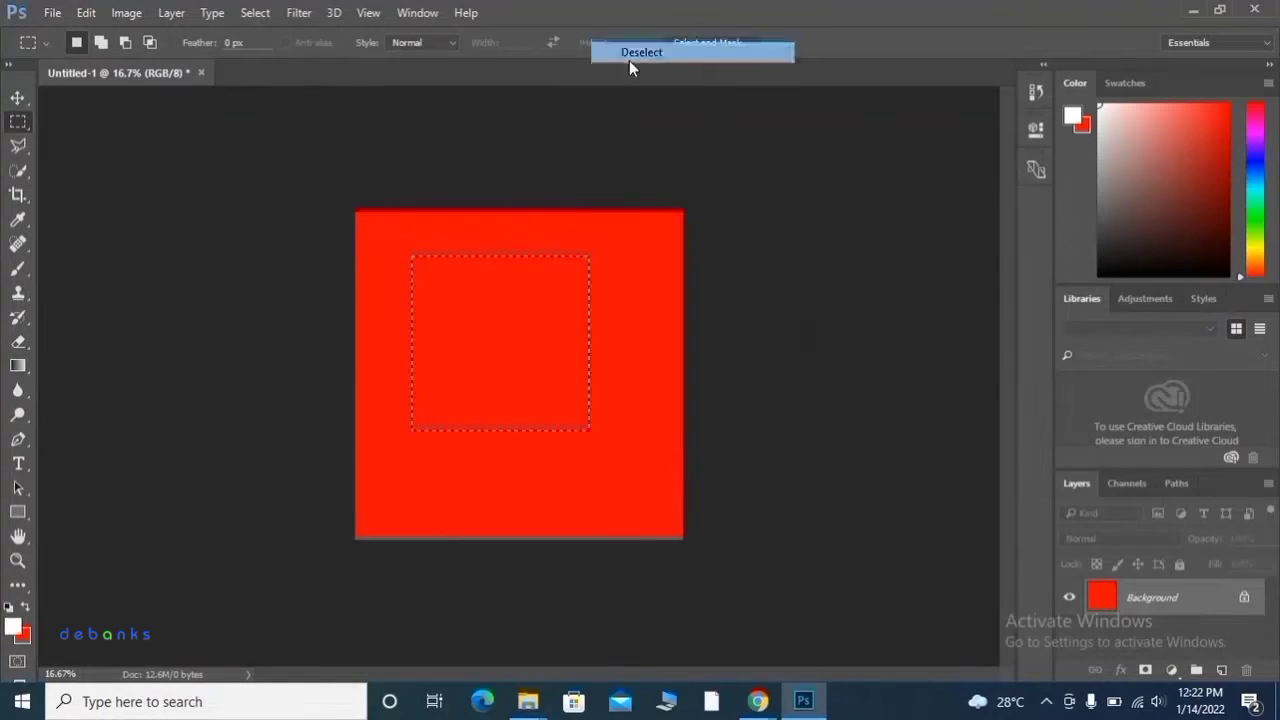
Draw a circular selection around the middle of the canvas with the Elliptical Marquee Tool, and deselect it
{"action": "right_click", "coordinate": [29, 126]}
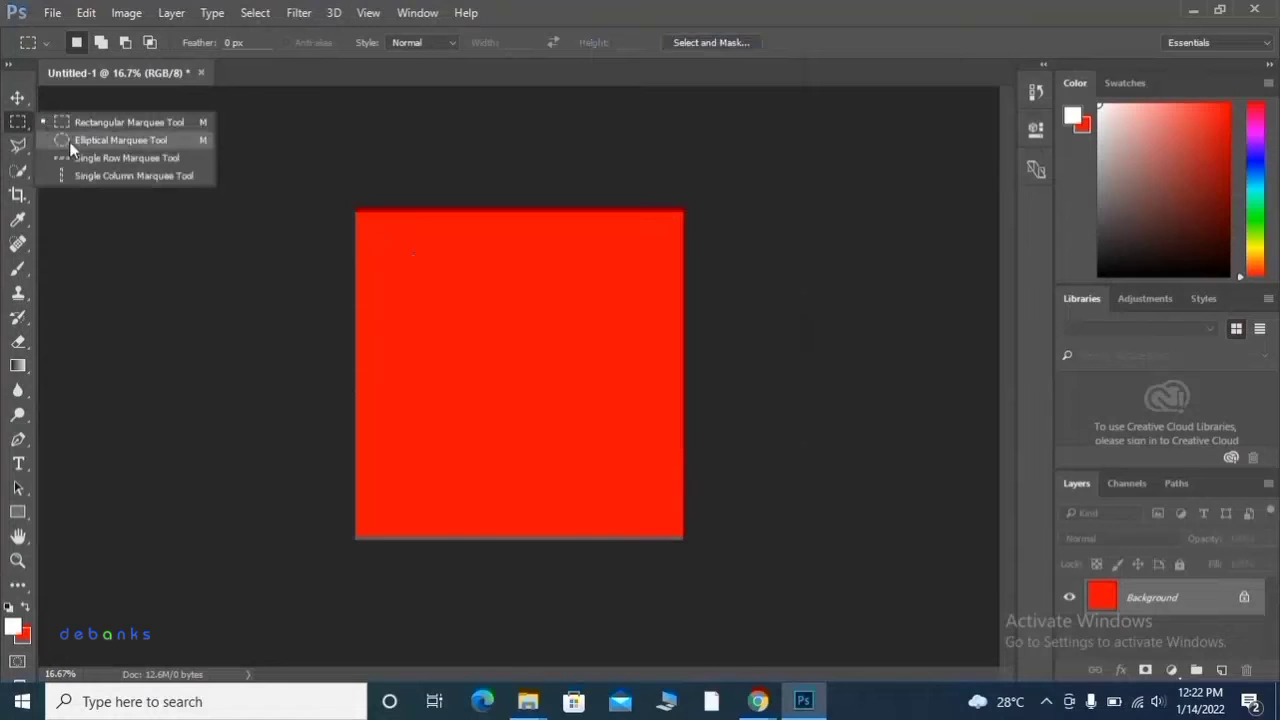
{"action": "left_click", "coordinate": [100, 143]}
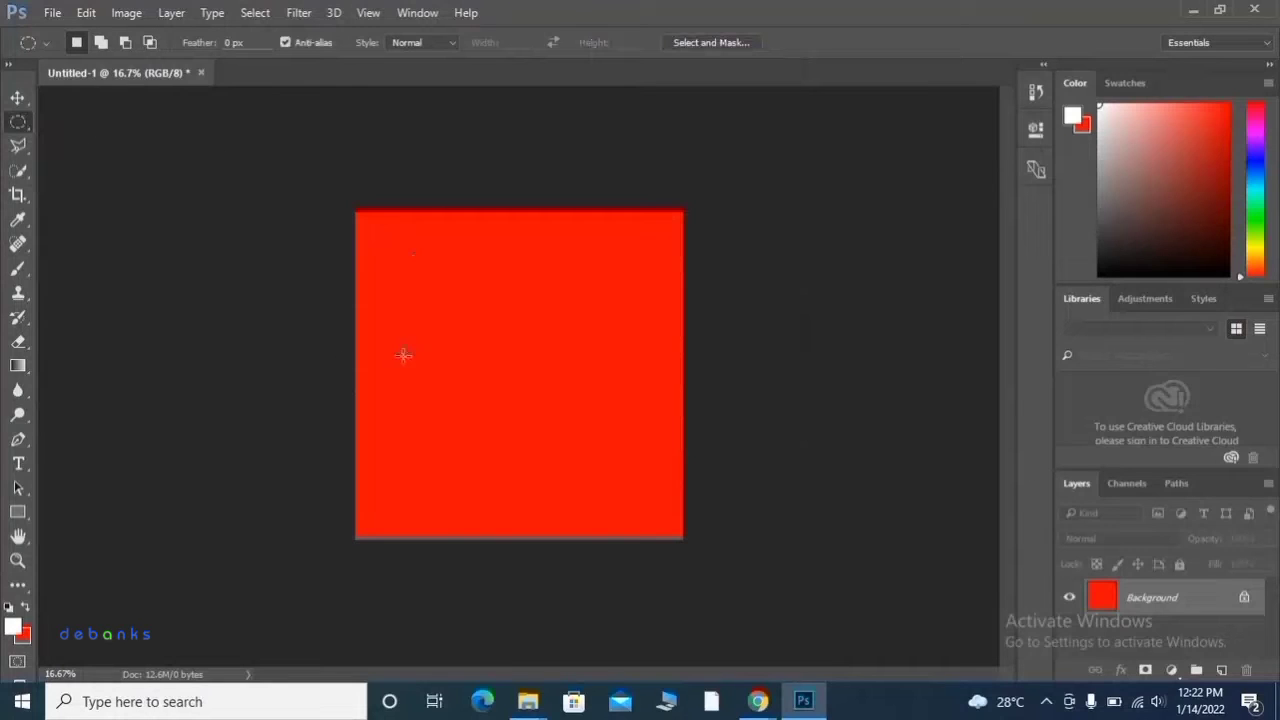
{"action": "left_click_drag", "start_coordinate": [421, 308], "coordinate": [594, 470]}
{"action": "right_click", "coordinate": [594, 471]}
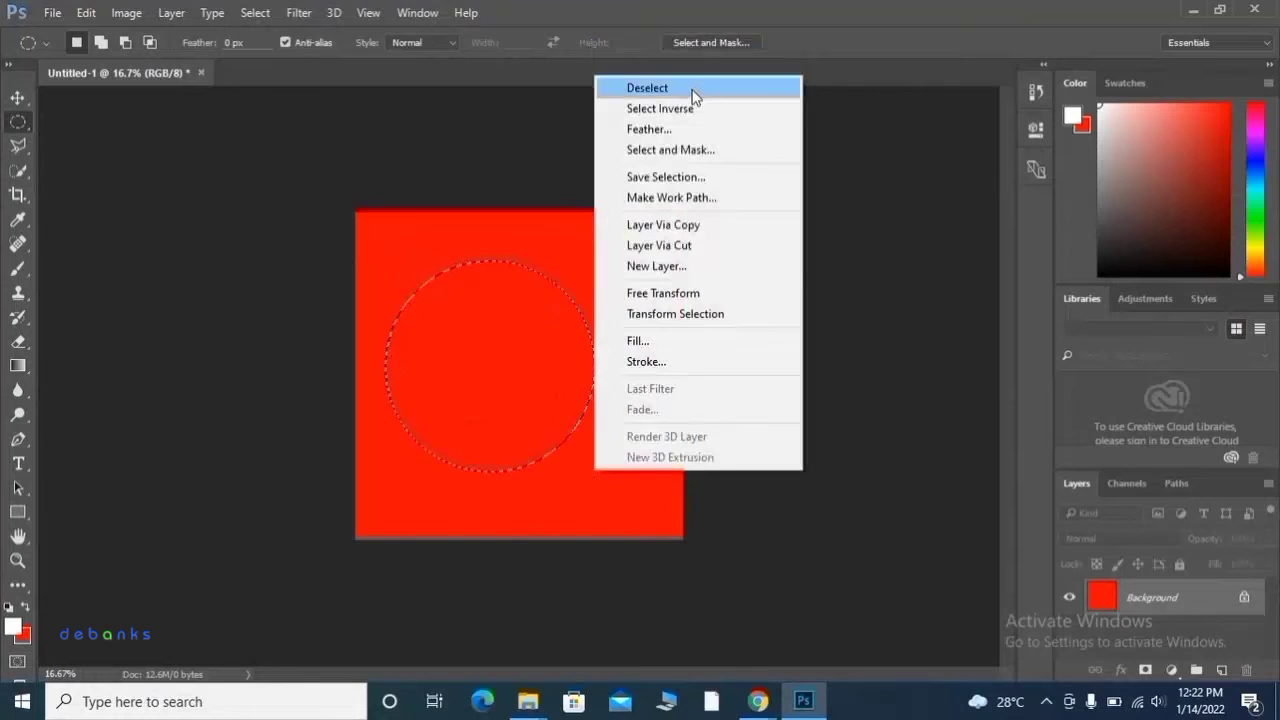
{"action": "left_click", "coordinate": [700, 92]}
View the variants of the healing, brush and stamp tools
{"action": "left_click", "coordinate": [24, 243]}
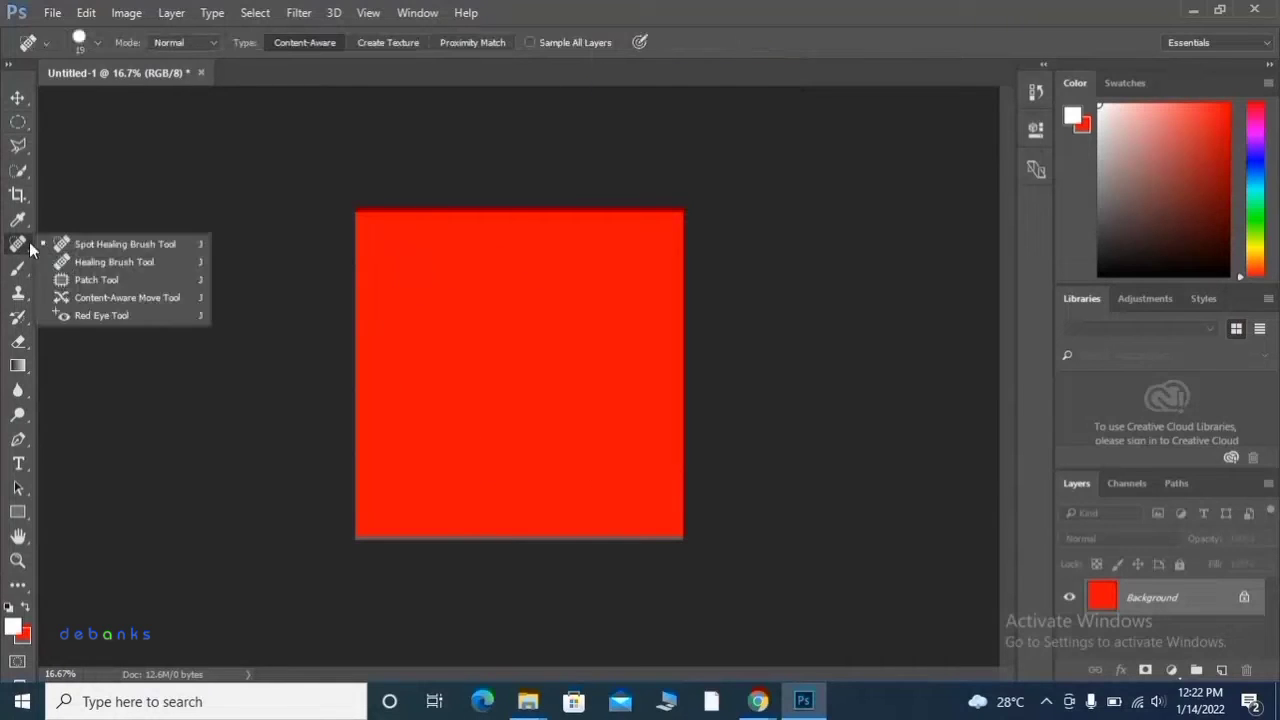
{"action": "left_click", "coordinate": [21, 271]}
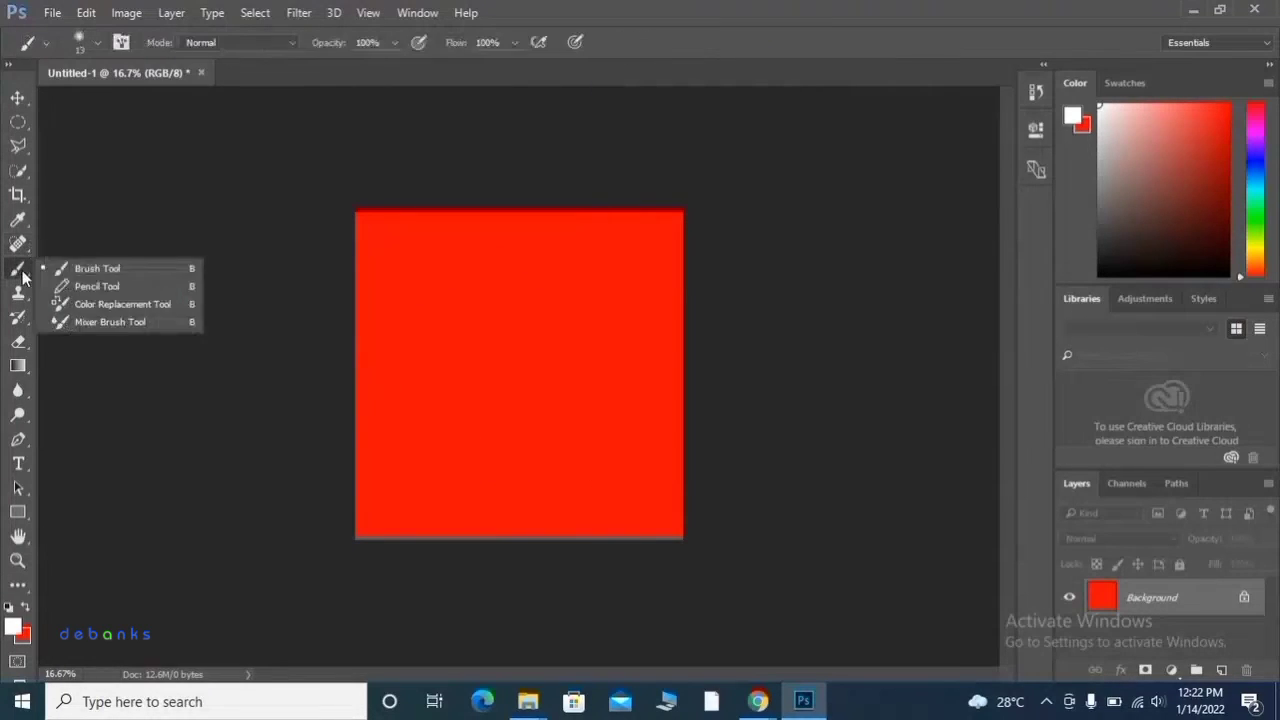
{"action": "left_click", "coordinate": [17, 298]}
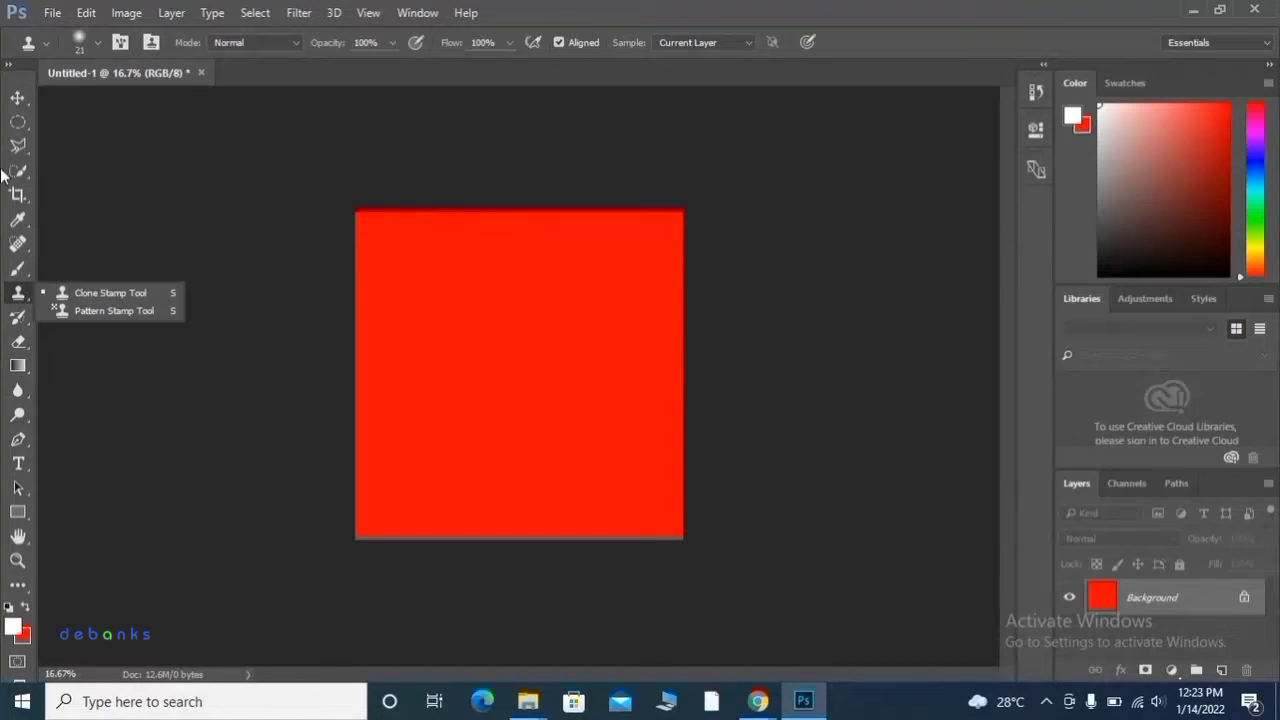
Erase the red fill of the Background layer to transparency with the Magic Eraser Tool, and keep that tool active
{"action": "left_click", "coordinate": [23, 343]}
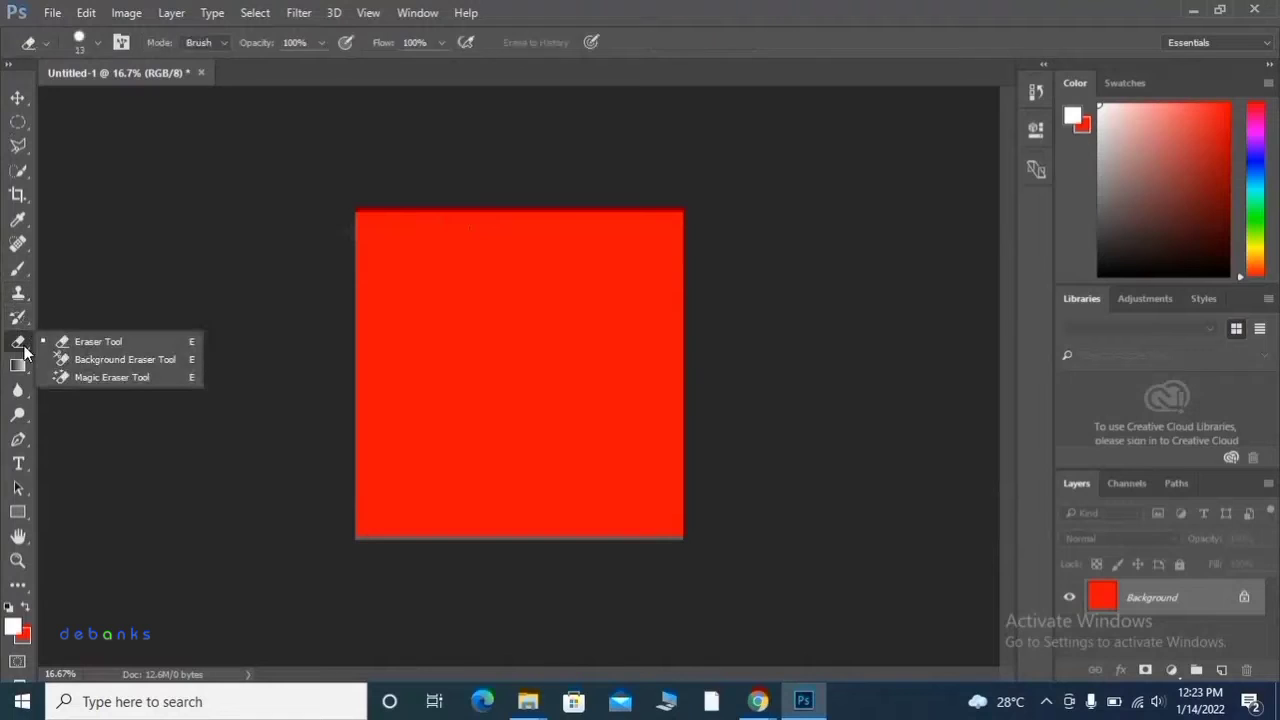
{"action": "left_click", "coordinate": [130, 378]}
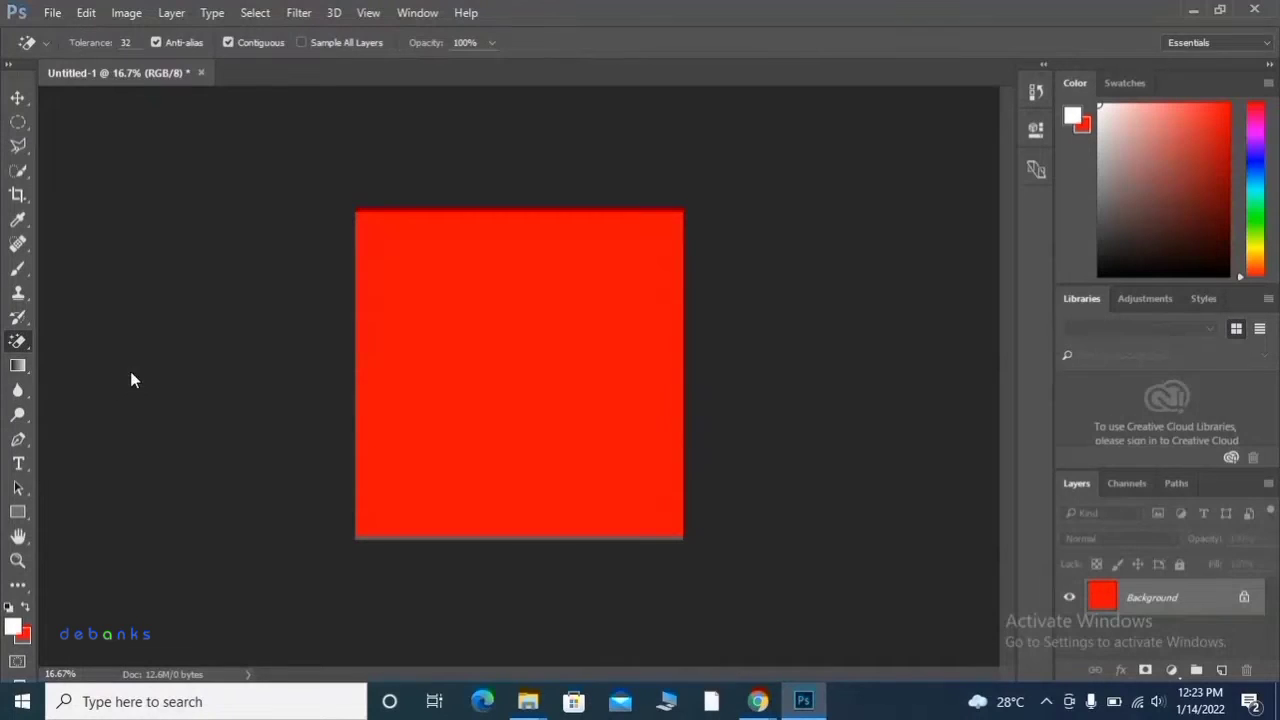
{"action": "left_click", "coordinate": [486, 351]}
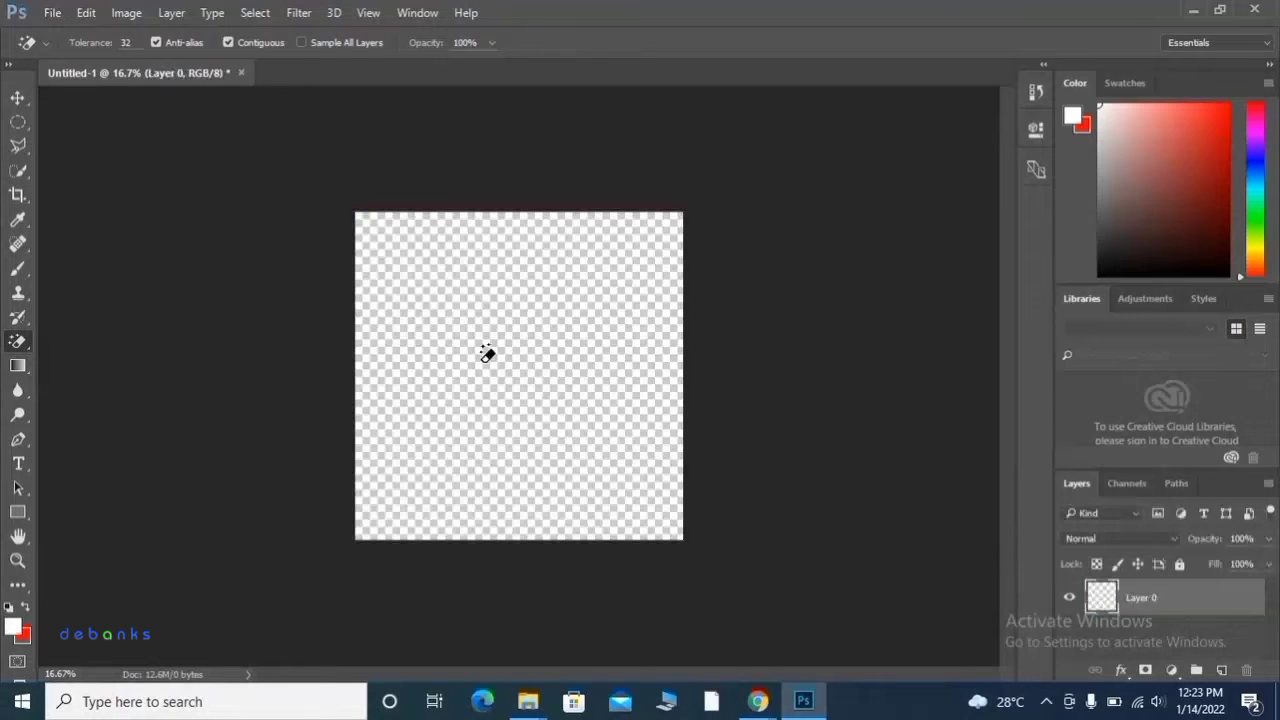
{"action": "right_click", "coordinate": [17, 341]}
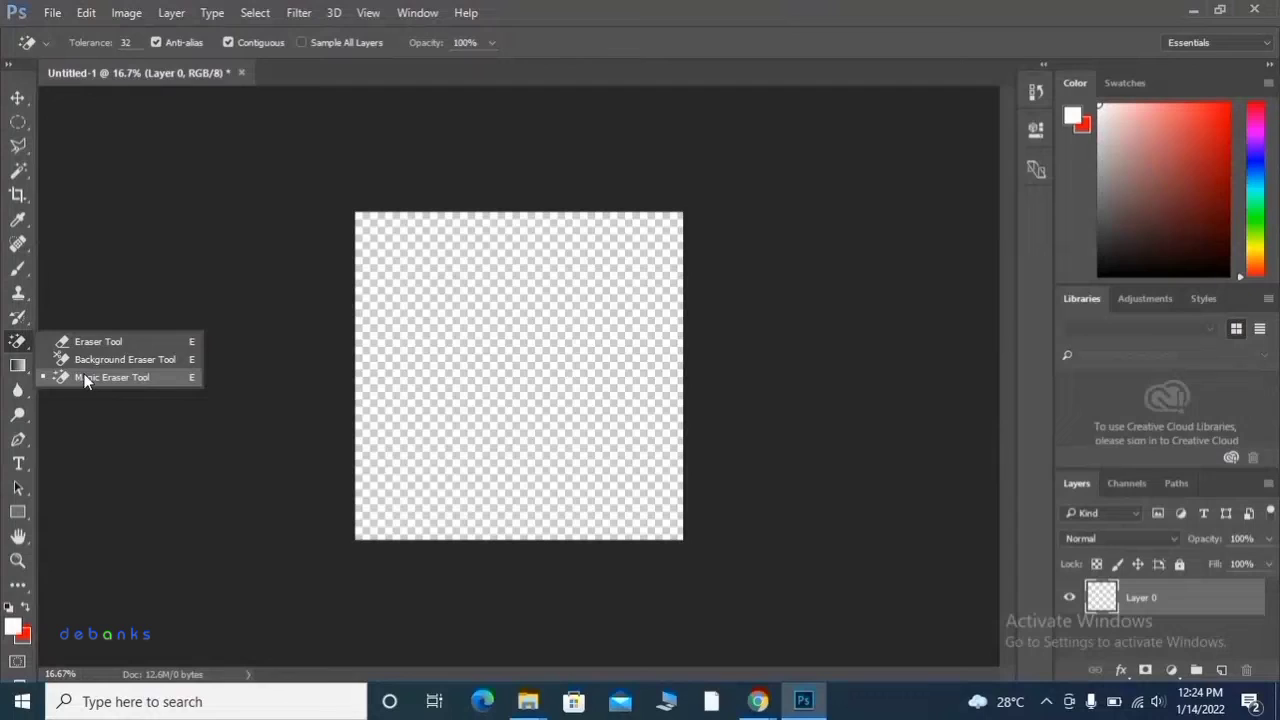
{"action": "left_click", "coordinate": [86, 378]}
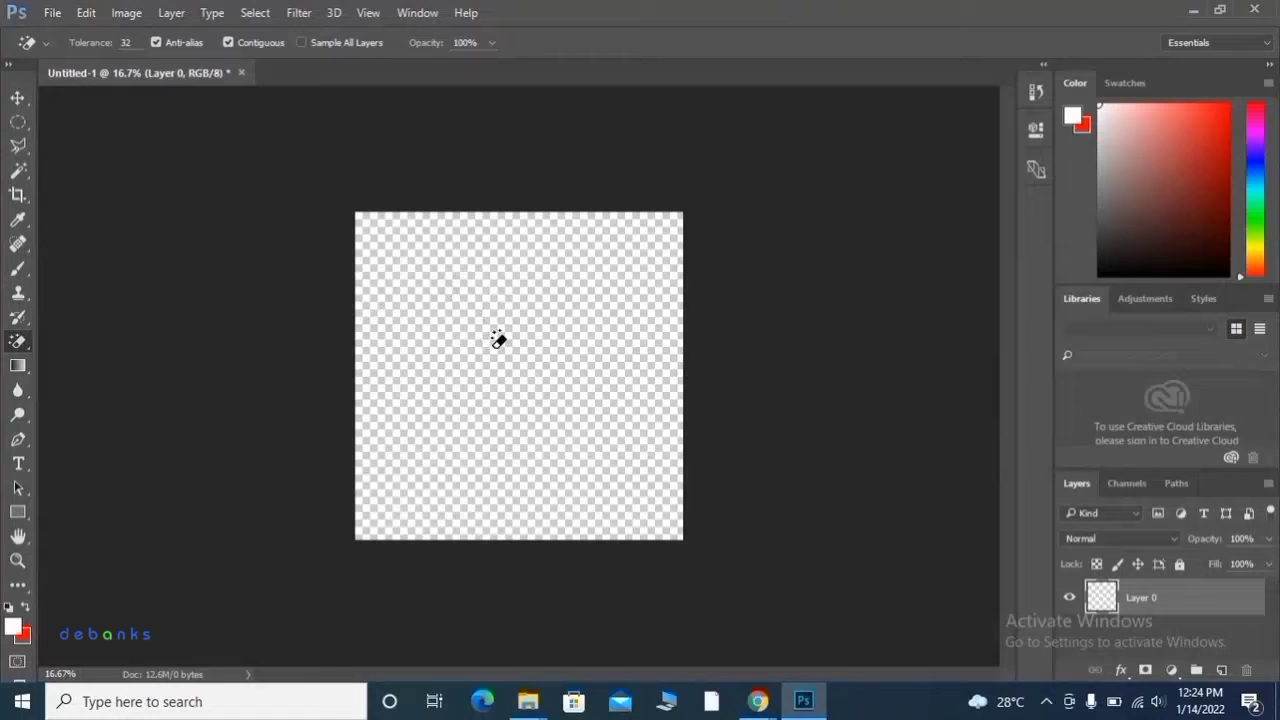
View the variants of the lasso, wand, gradient, blur and dodge tools
{"action": "left_click", "coordinate": [18, 146]}
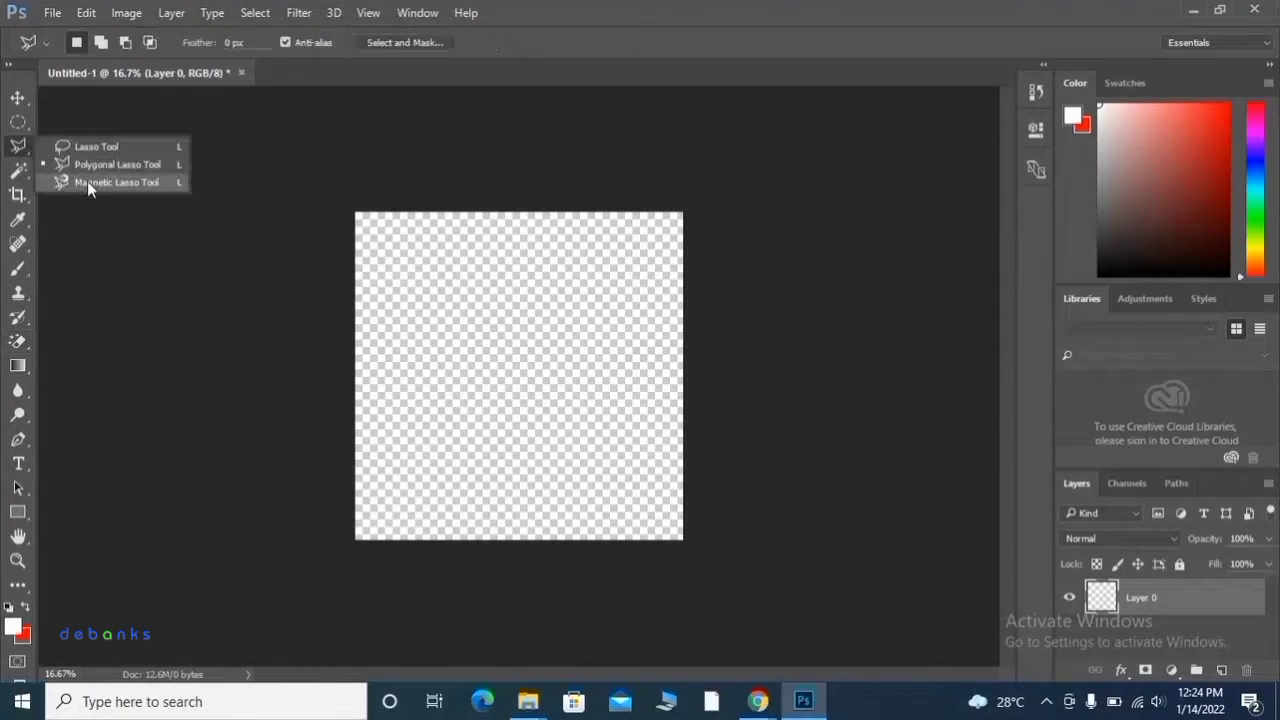
{"action": "left_click", "coordinate": [18, 170]}
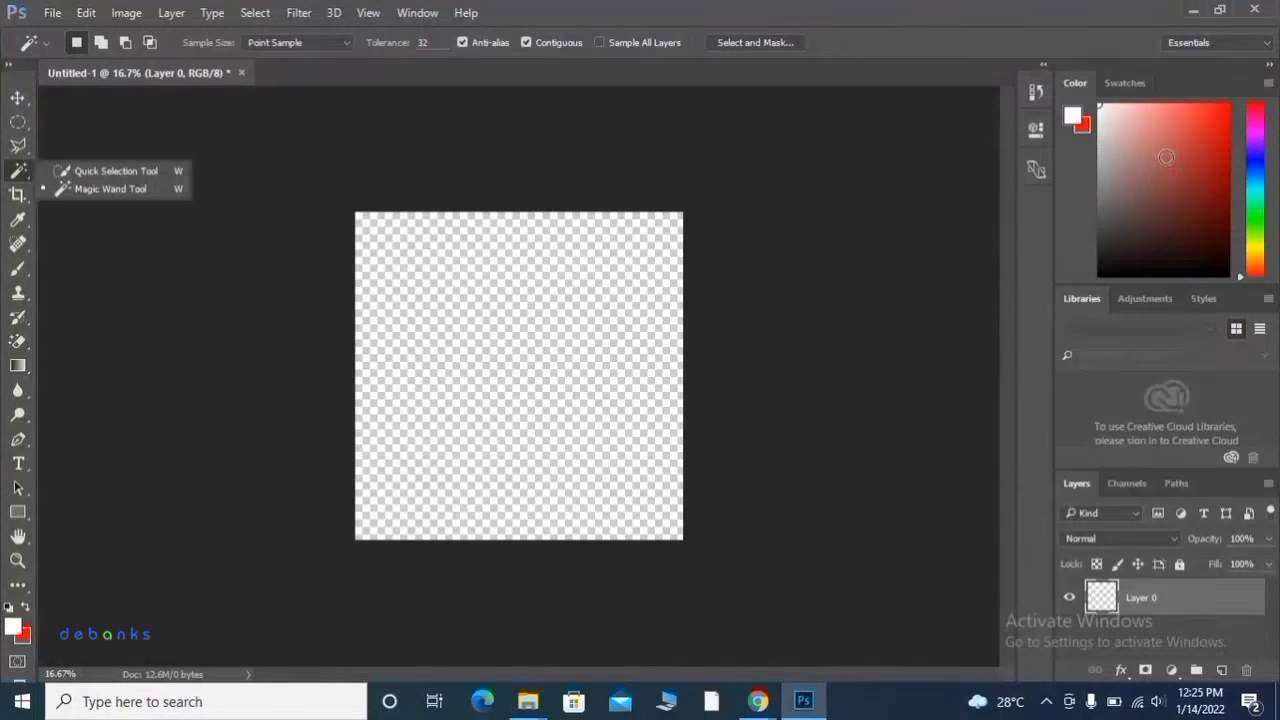
{"action": "left_click", "coordinate": [18, 365]}
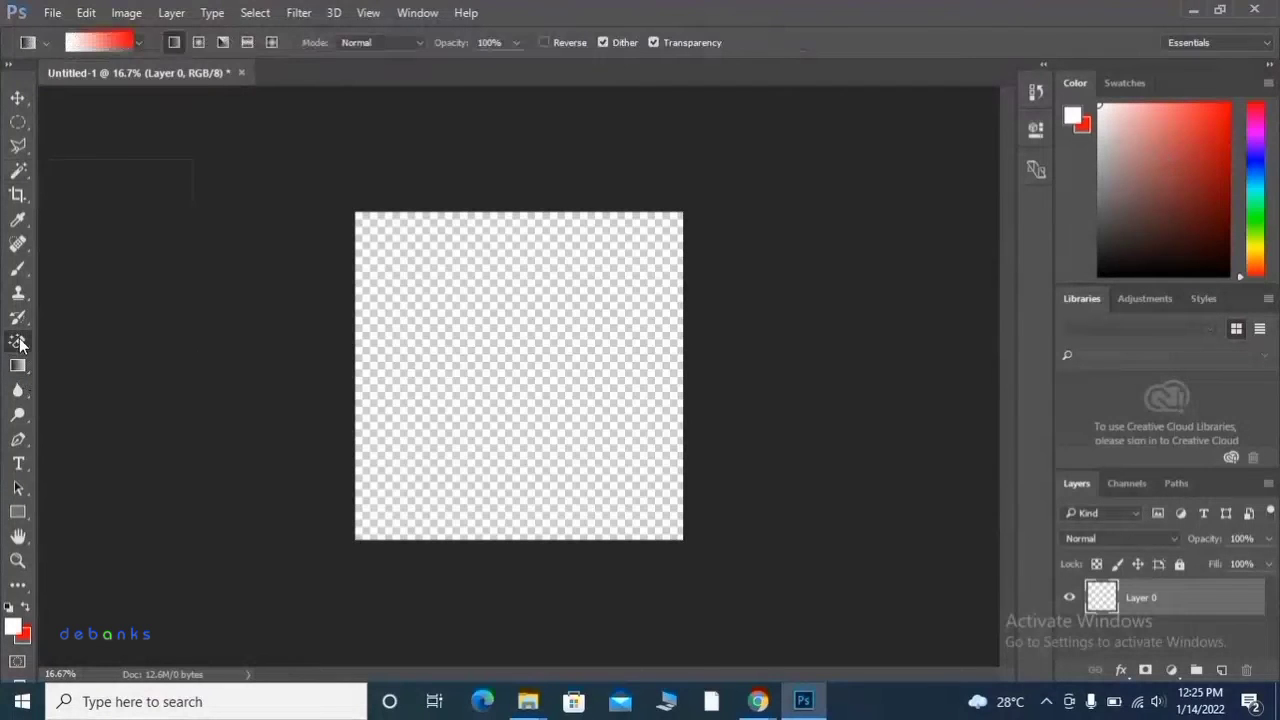
{"action": "left_click", "coordinate": [18, 341]}
{"action": "left_click", "coordinate": [19, 366]}
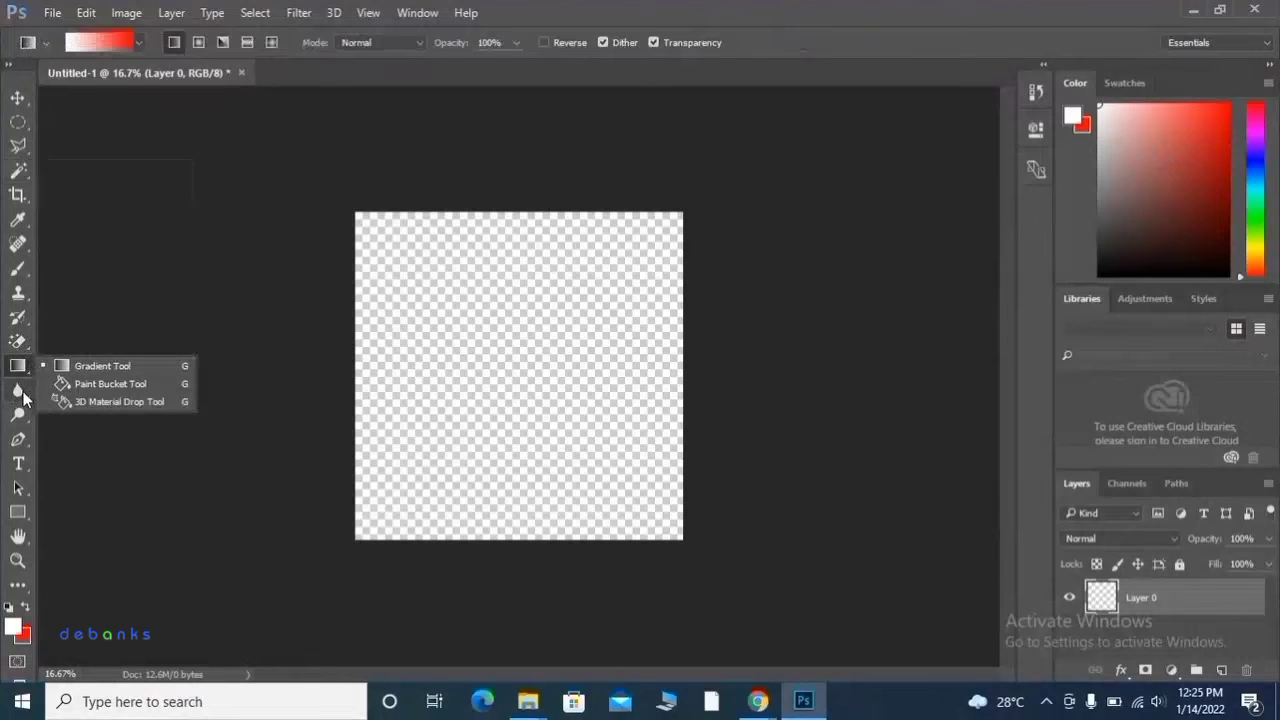
{"action": "left_click", "coordinate": [22, 392]}
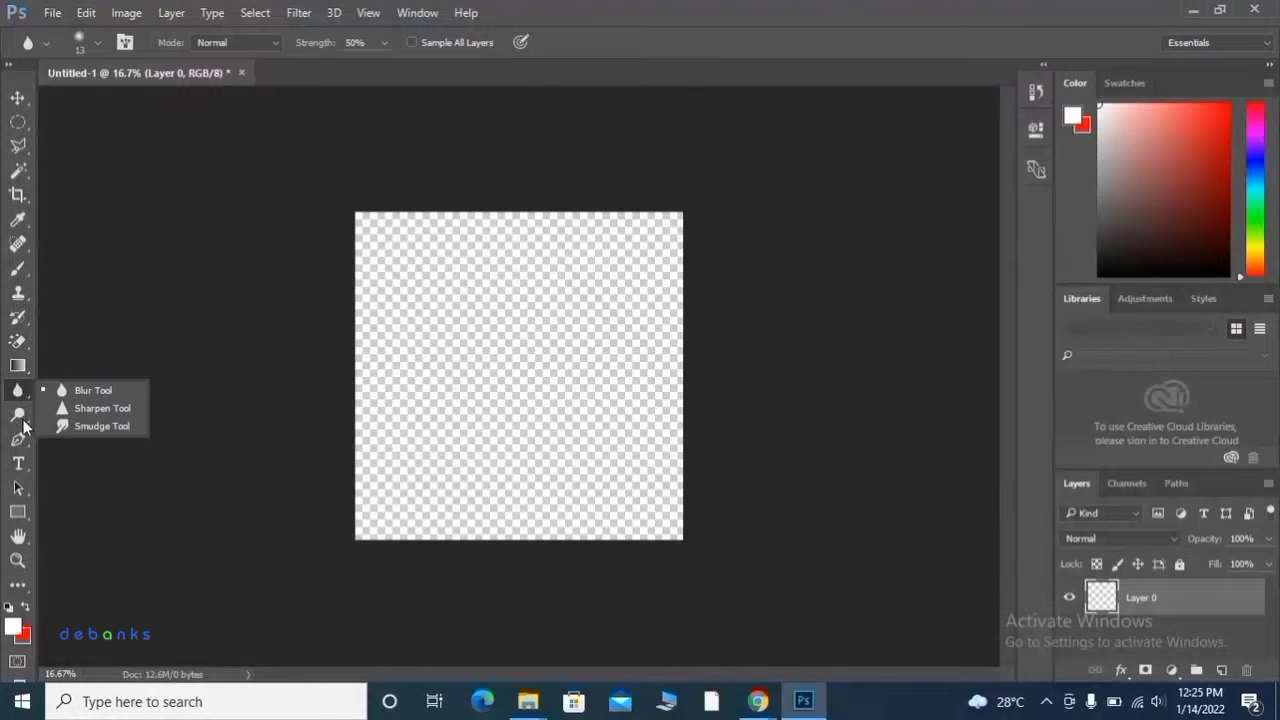
{"action": "left_click", "coordinate": [23, 420]}
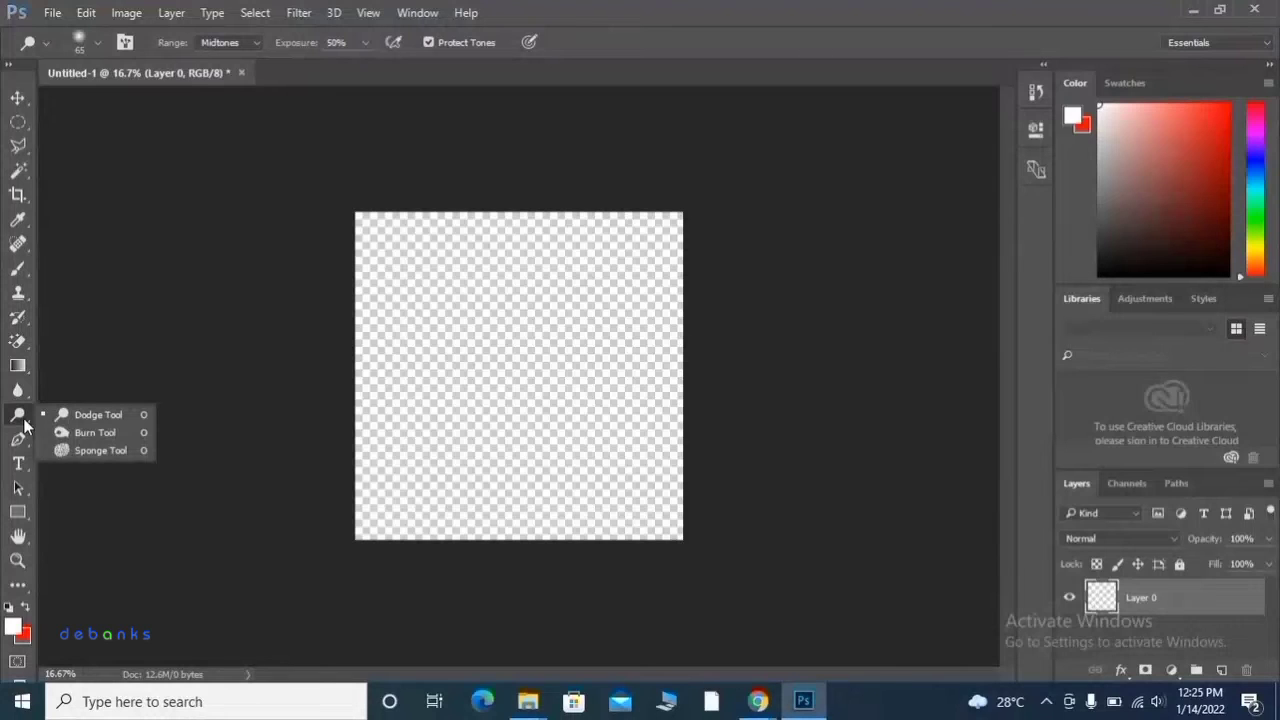
Draw an open path with the Pen Tool, using straight segments from outside the canvas and finishing with curved segments over its upper part
{"action": "left_click", "coordinate": [20, 450]}
{"action": "left_click", "coordinate": [20, 452]}
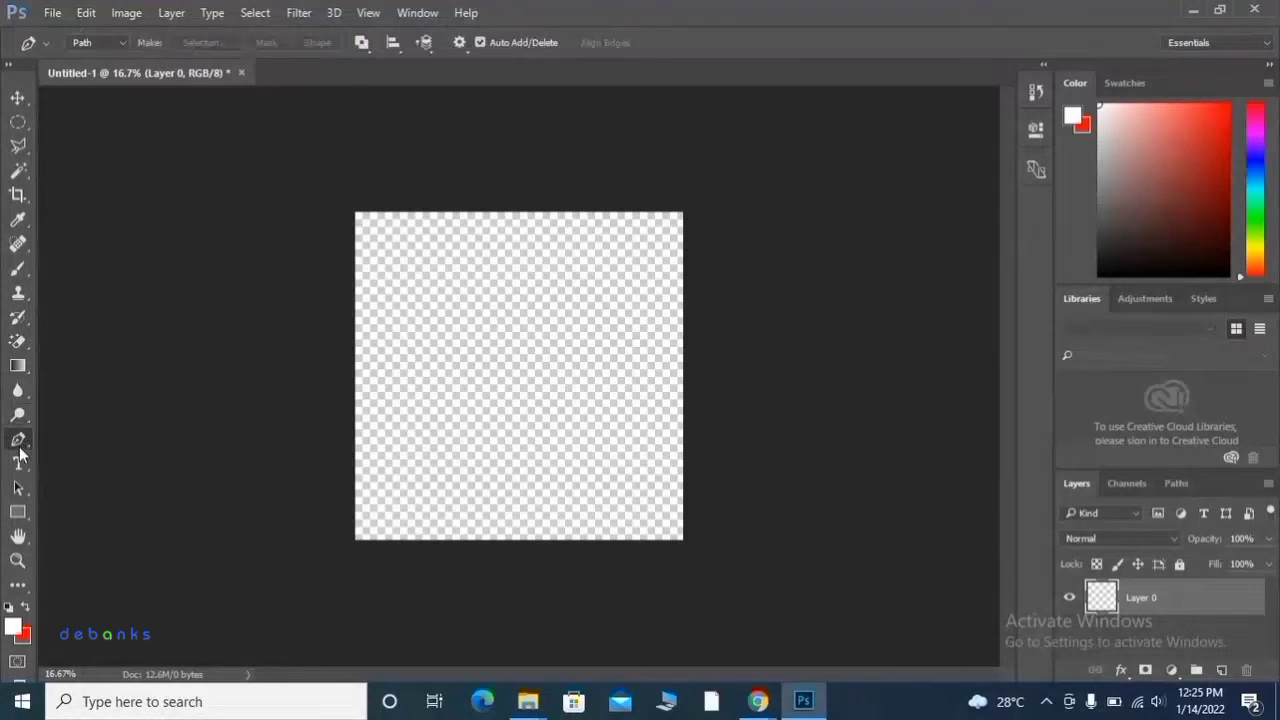
{"action": "right_click", "coordinate": [20, 452]}
{"action": "left_click", "coordinate": [54, 436]}
{"action": "left_click", "coordinate": [190, 409]}
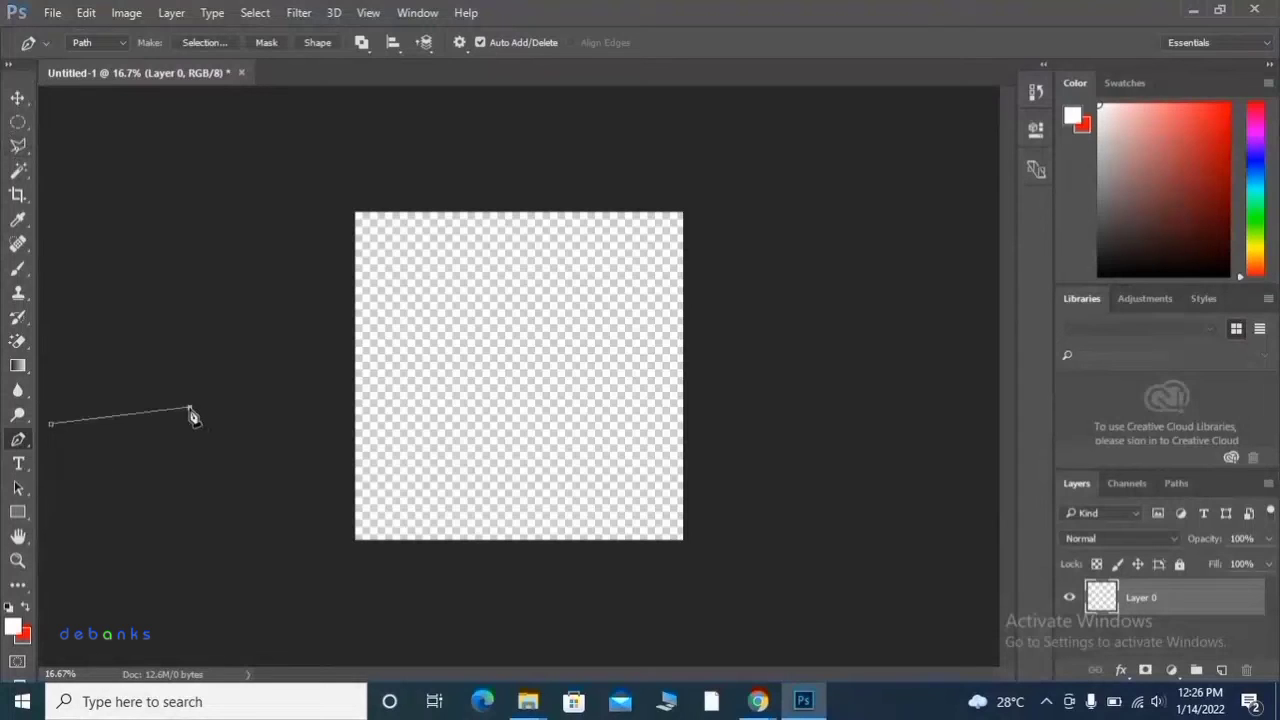
{"action": "left_click", "coordinate": [226, 446]}
{"action": "left_click", "coordinate": [297, 466]}
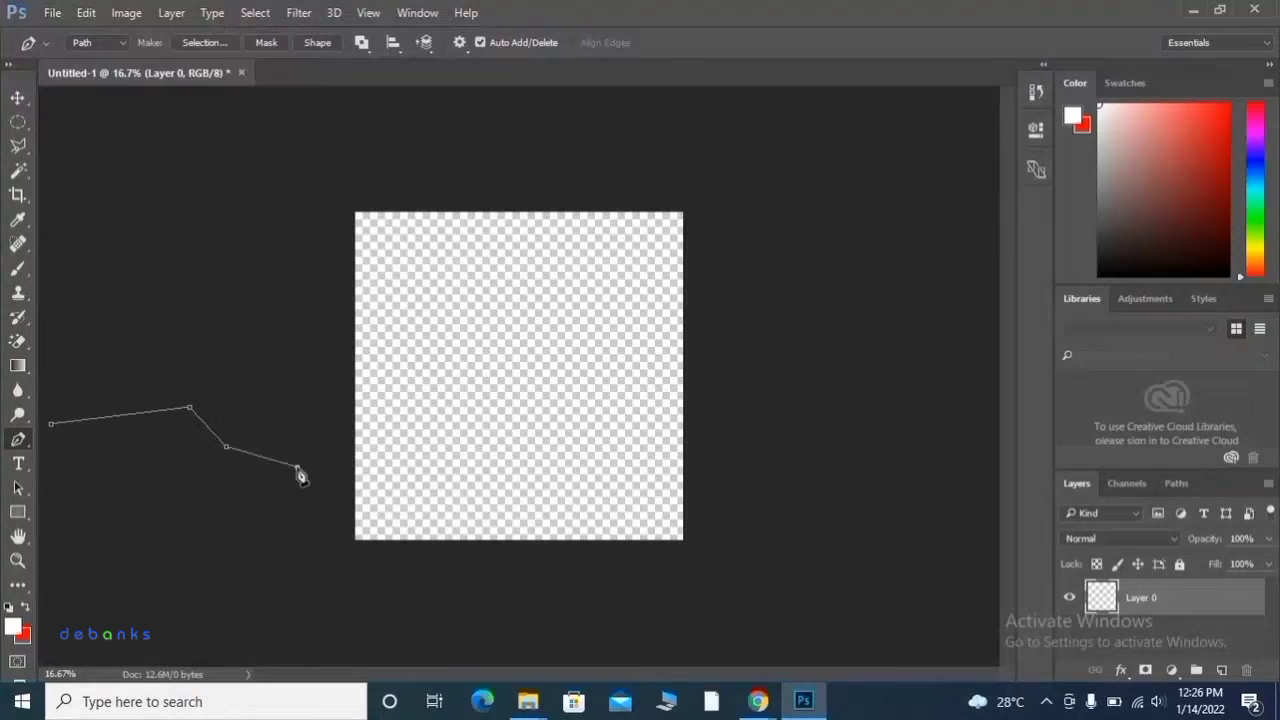
{"action": "left_click", "coordinate": [338, 416]}
{"action": "left_click", "coordinate": [356, 267]}
{"action": "left_click", "coordinate": [378, 226]}
{"action": "left_click_drag", "start_coordinate": [440, 215], "coordinate": [400, 429]}
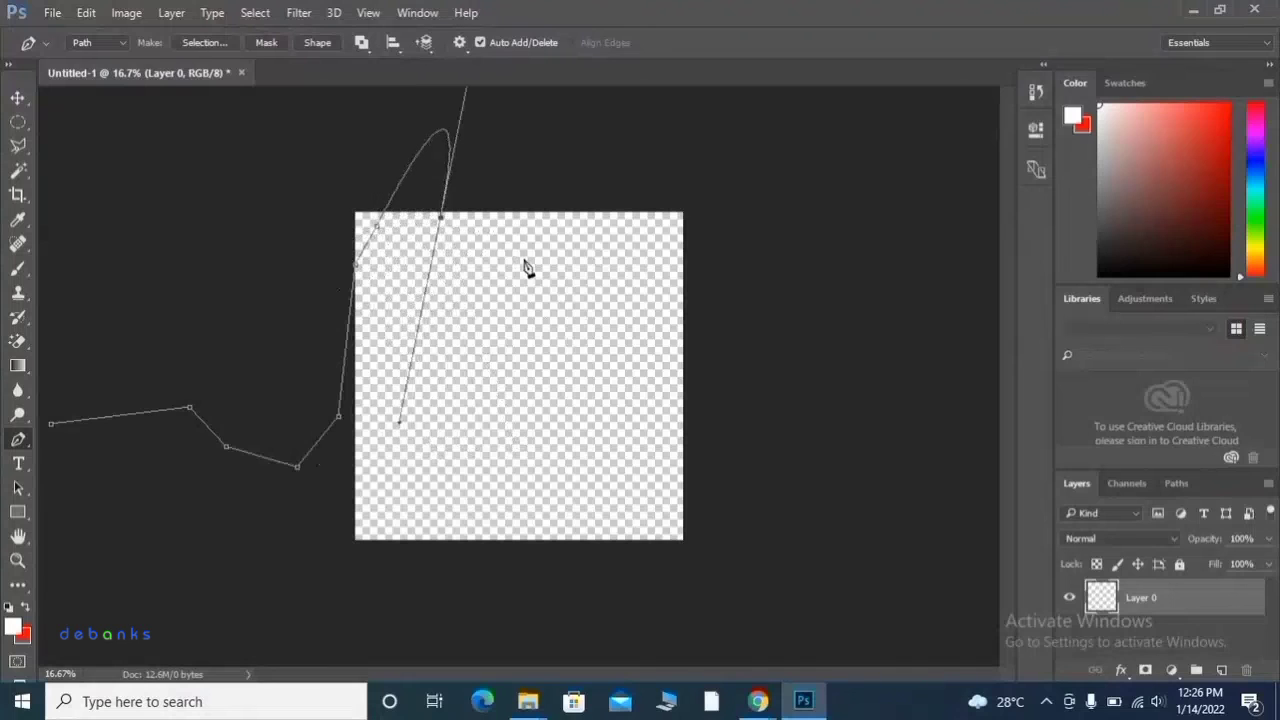
{"action": "left_click_drag", "start_coordinate": [523, 262], "coordinate": [635, 435]}
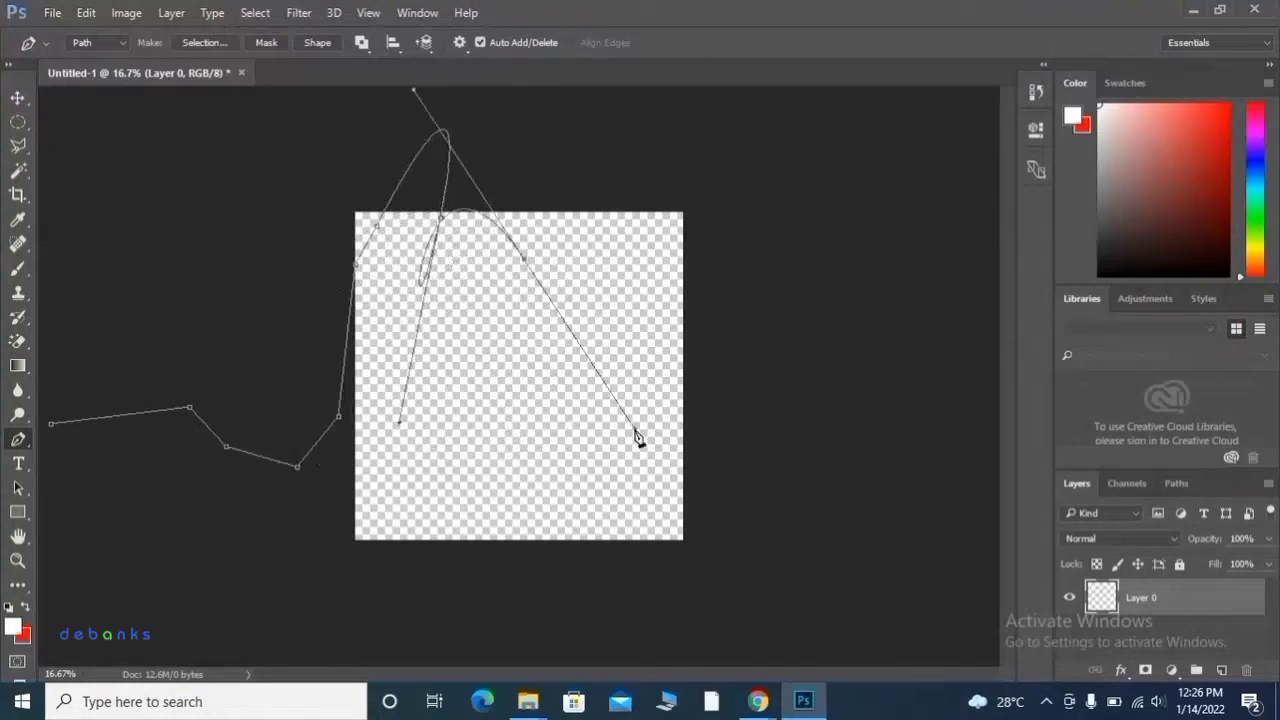
View the commands available for the drawn pen path, and delete the whole path
{"action": "right_click", "coordinate": [606, 431]}
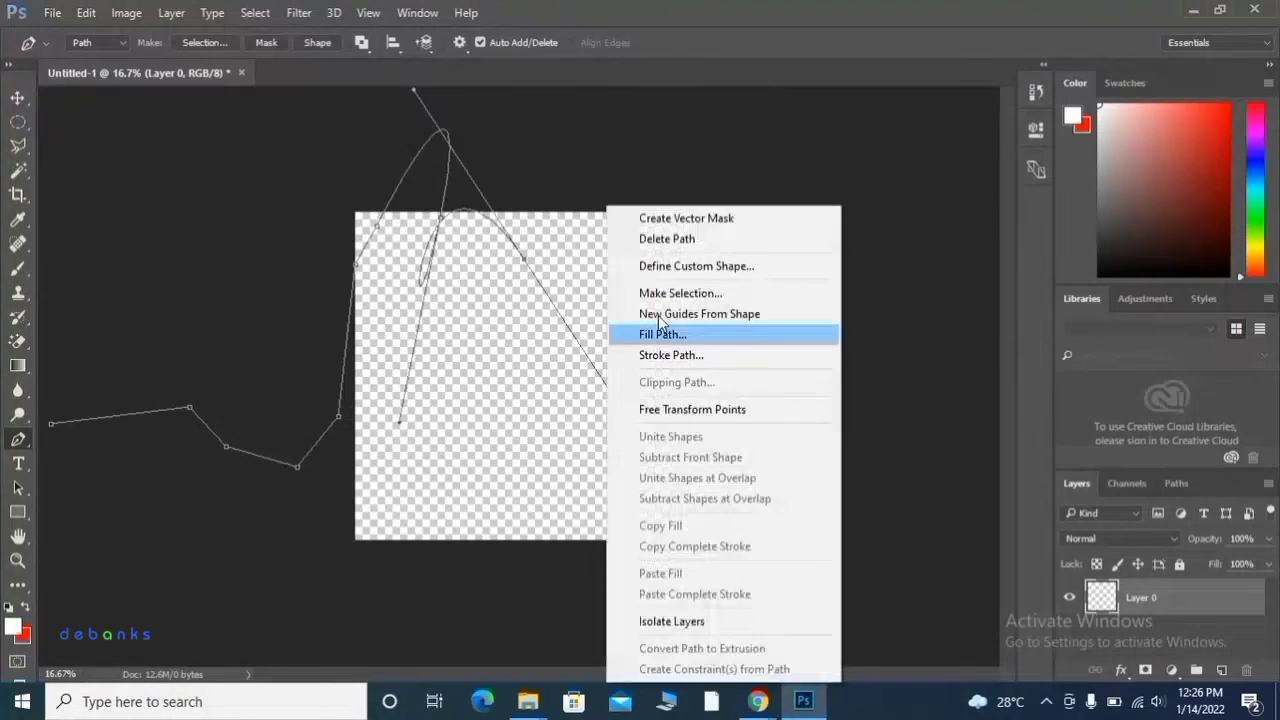
{"action": "left_click", "coordinate": [528, 464]}
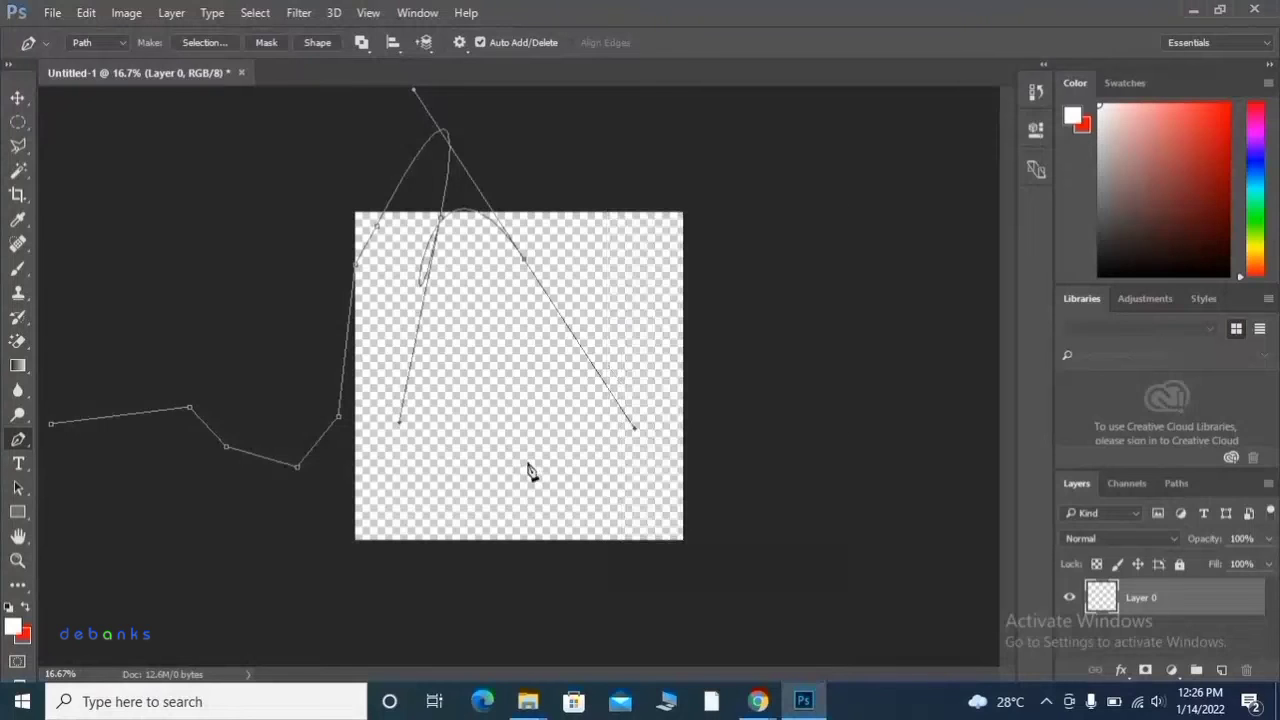
{"action": "key", "text": "Delete"}
{"action": "key", "text": "Delete"}
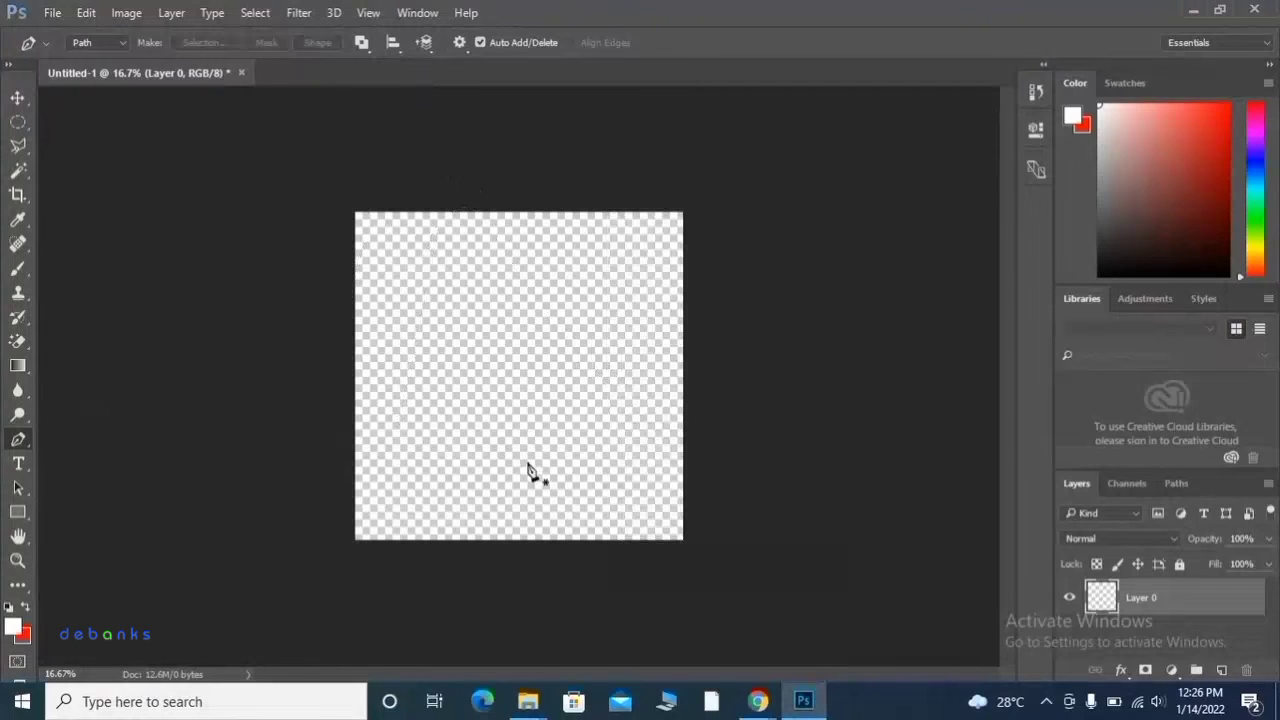
Add the text "abc" with the Horizontal Type Tool and shift it down and right so it lies fully on the canvas
{"action": "left_click", "coordinate": [22, 472]}
{"action": "left_click", "coordinate": [19, 464]}
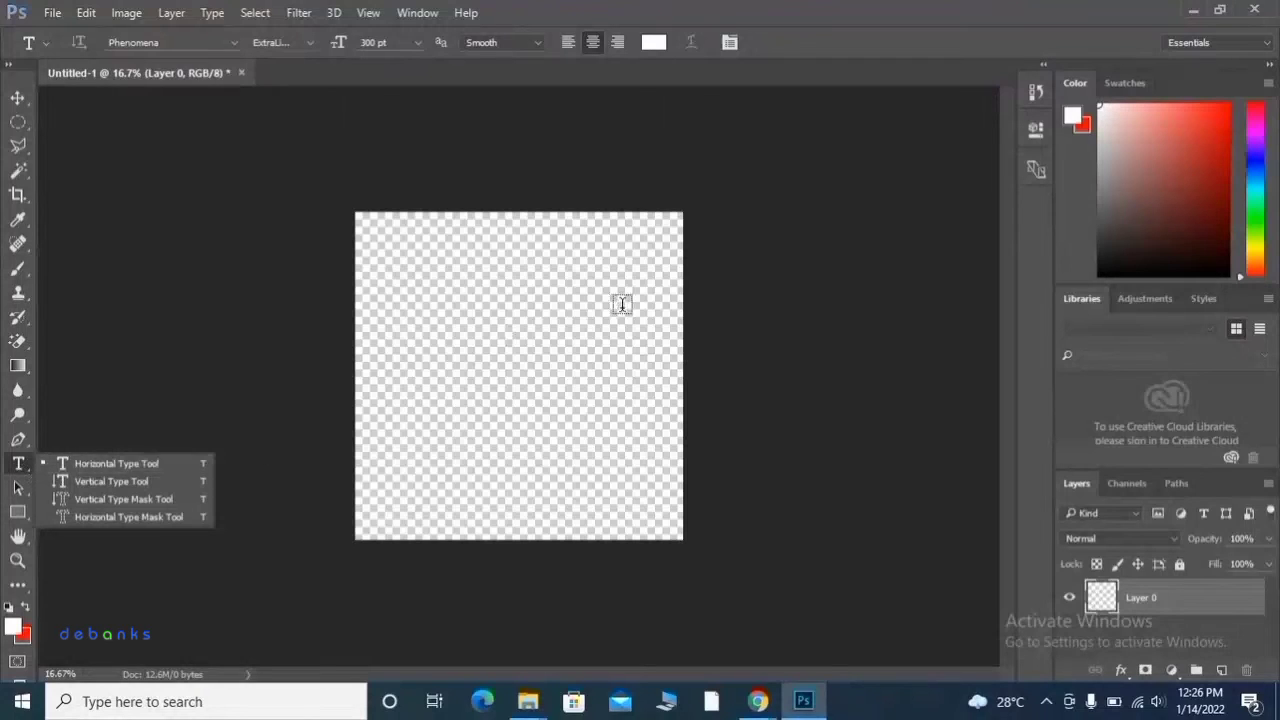
{"action": "left_click", "coordinate": [452, 354]}
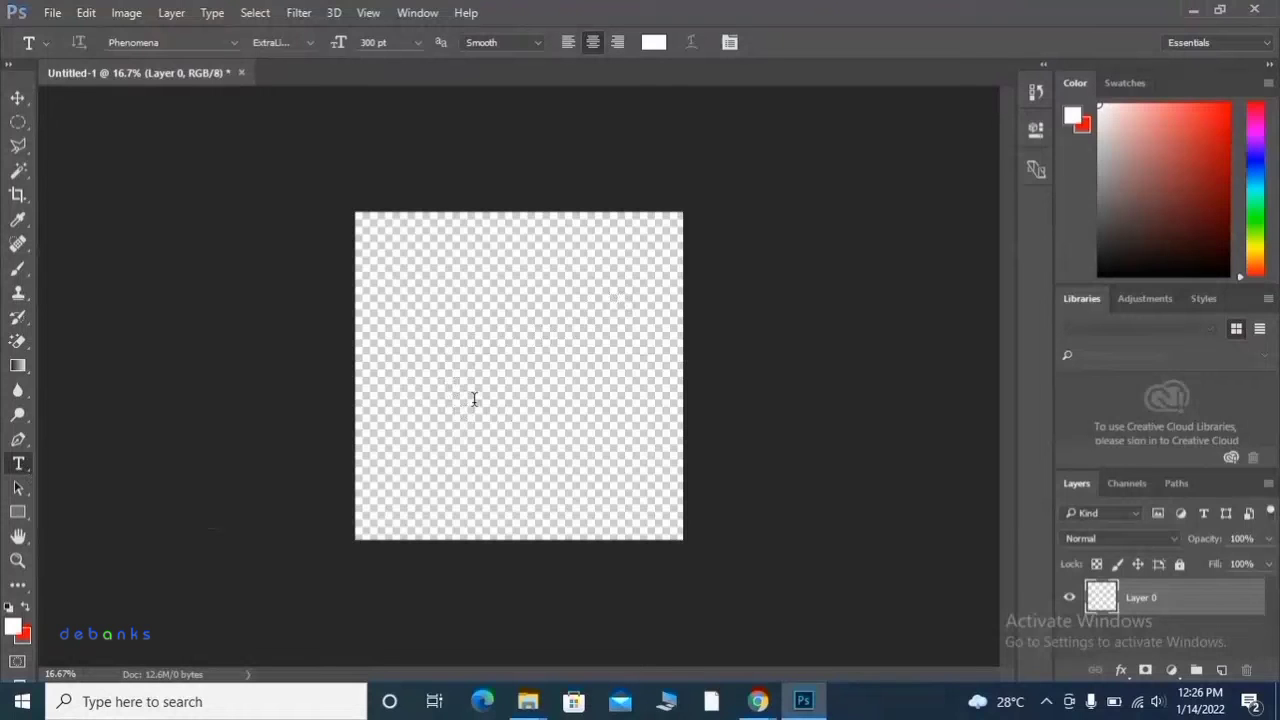
{"action": "type", "text": "a"}
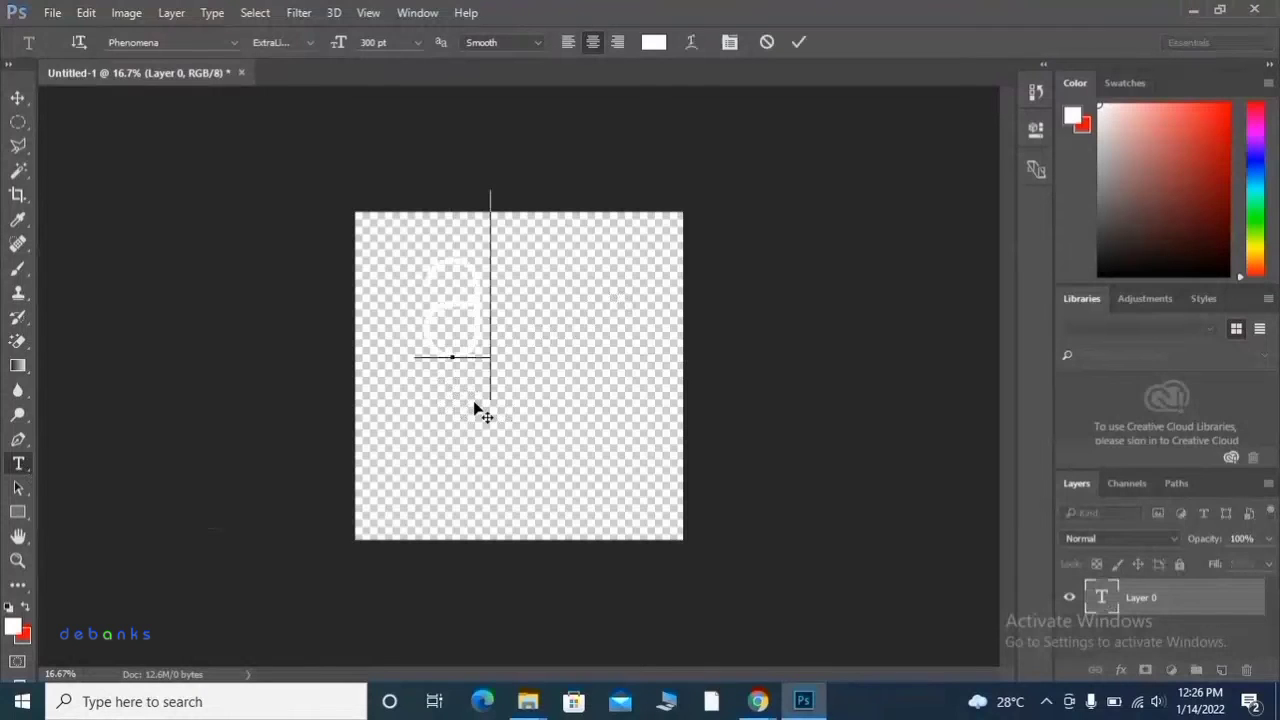
{"action": "type", "text": "bc"}
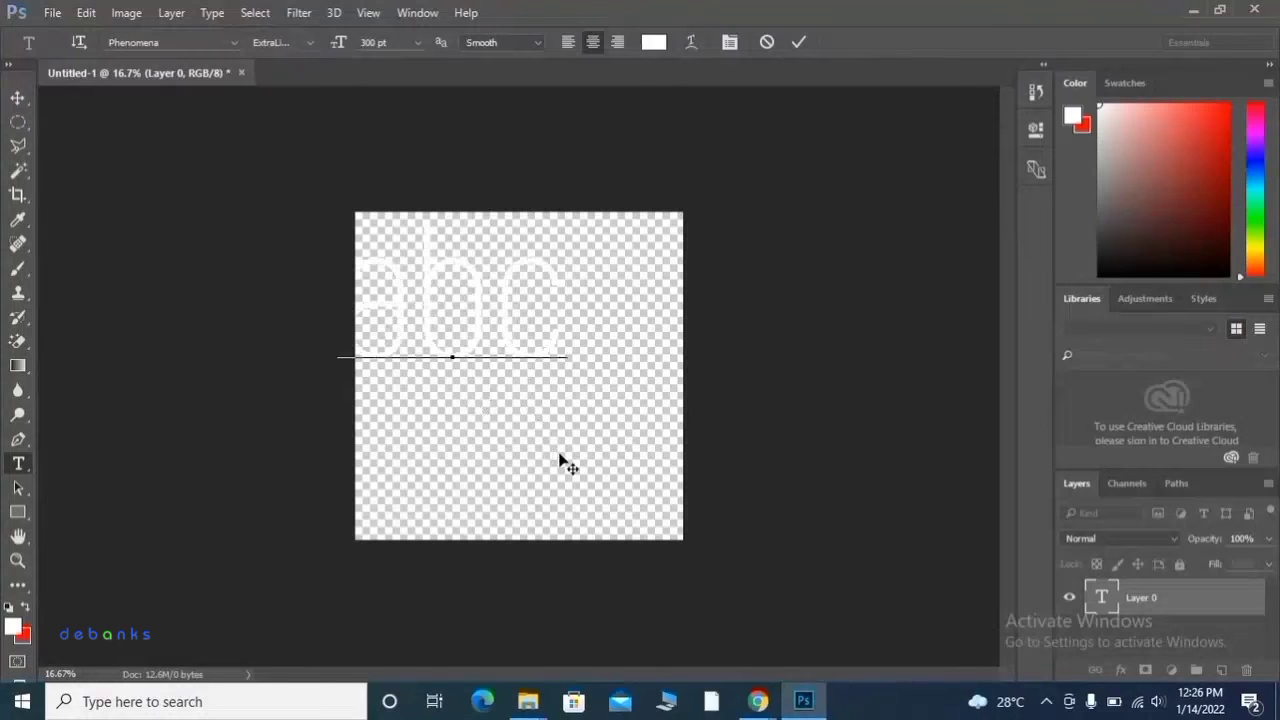
{"action": "left_click_drag", "start_coordinate": [563, 463], "coordinate": [615, 455]}
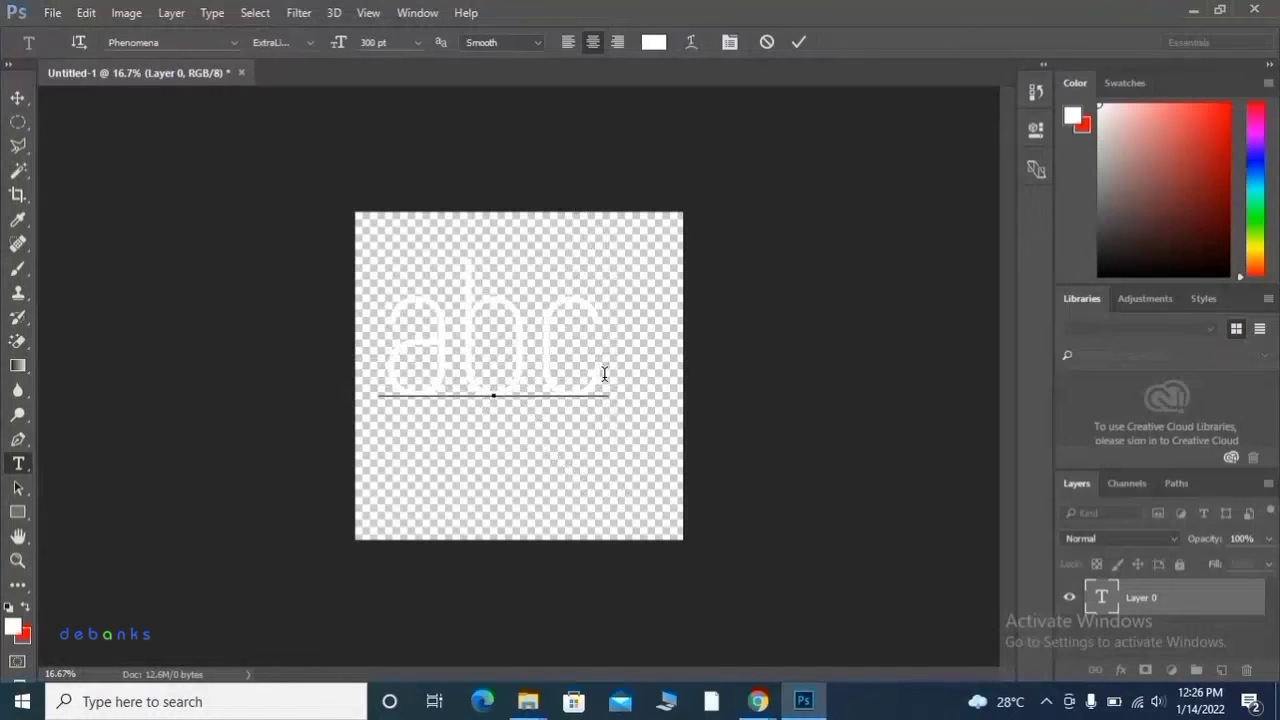
Set the color of the whole "abc" text to red (ff0404)
{"action": "key", "text": "ctrl+a"}
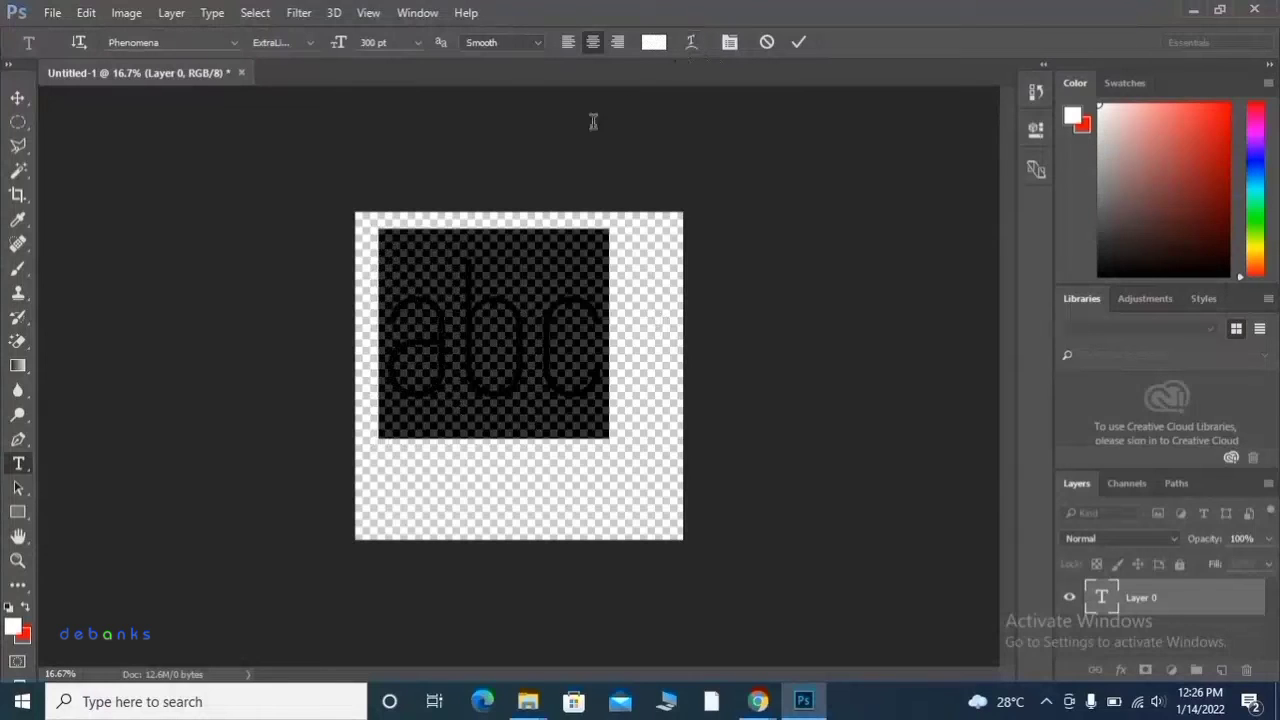
{"action": "left_click", "coordinate": [651, 43]}
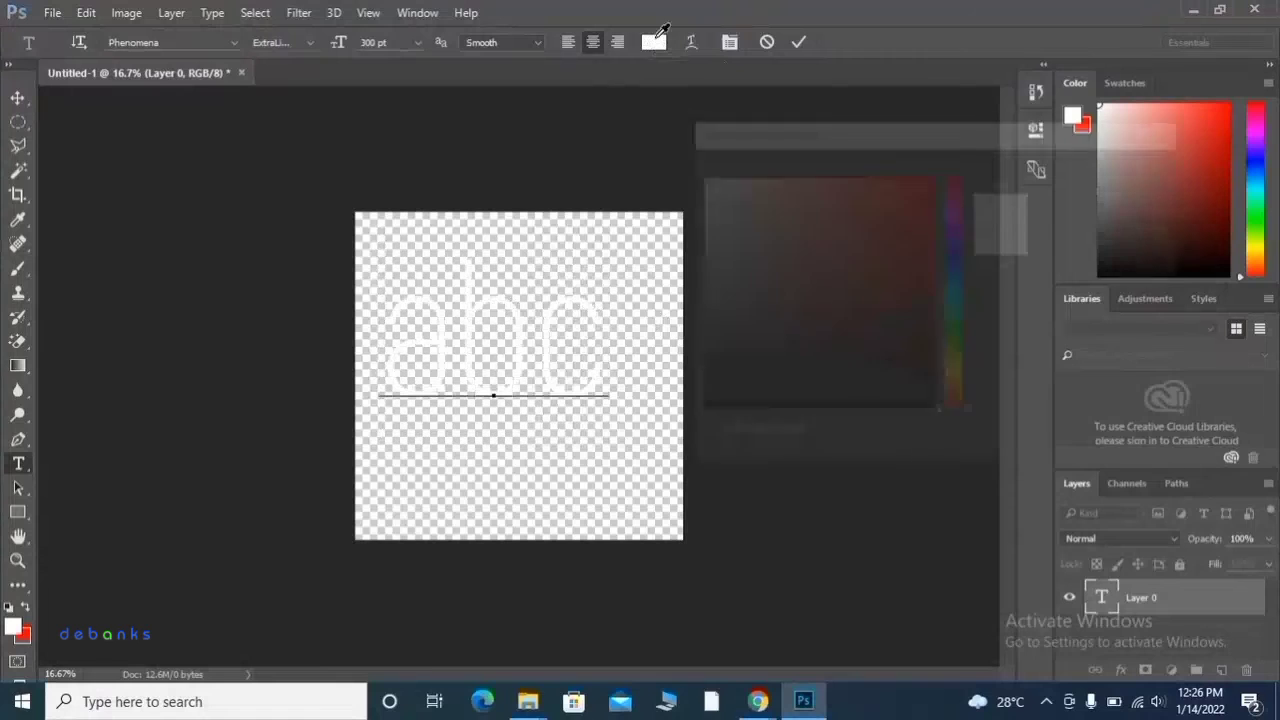
{"action": "left_click", "coordinate": [929, 177]}
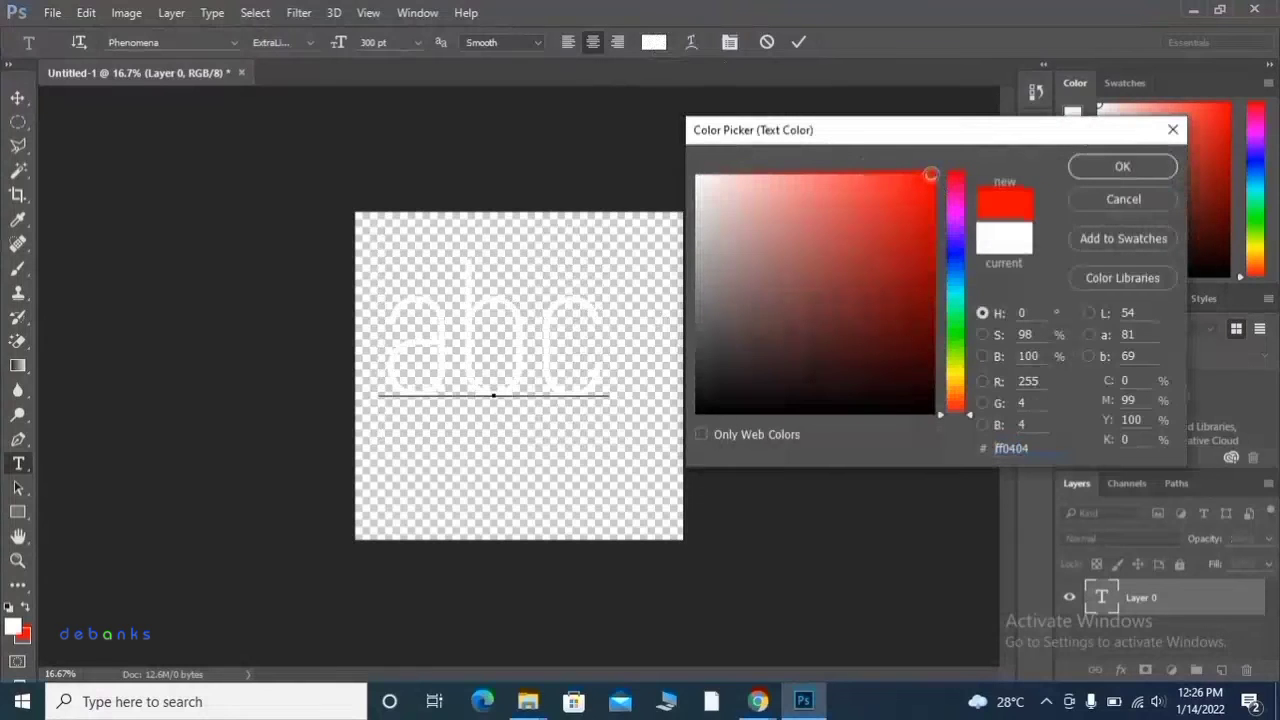
{"action": "left_click", "coordinate": [1118, 167]}
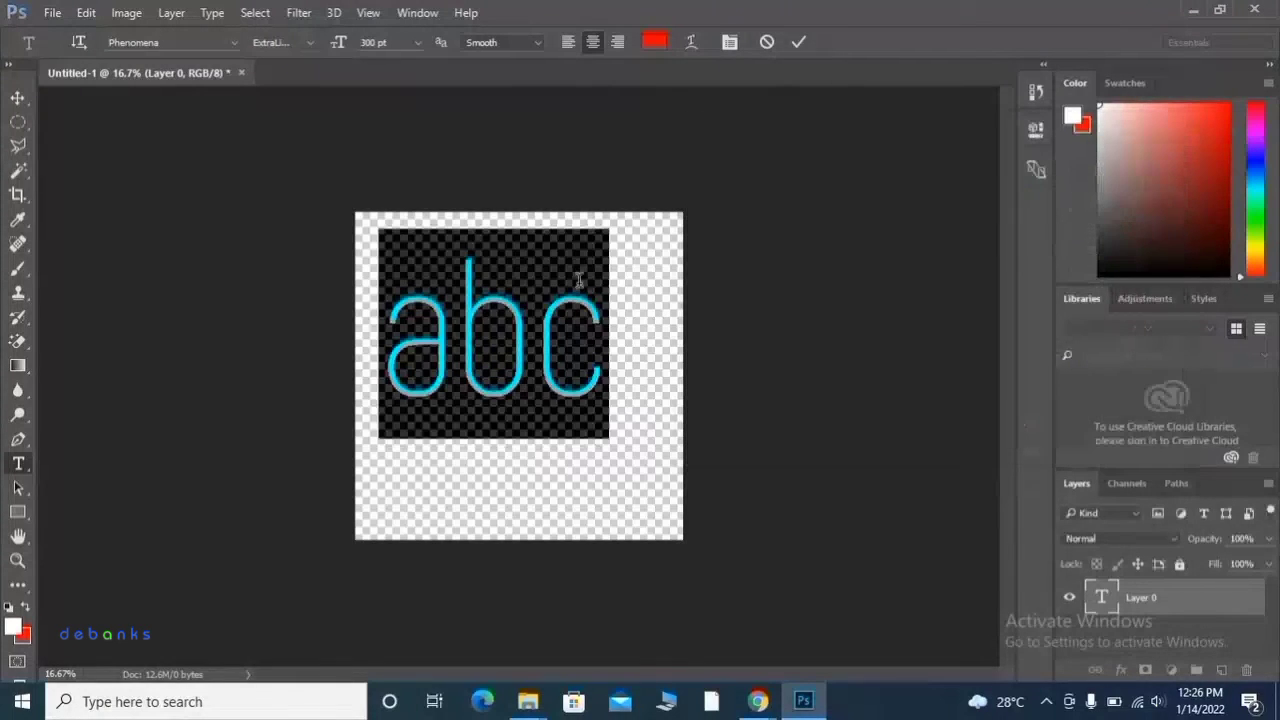
Add the letters "dfe" after the "abc" text and remove them again
{"action": "left_click", "coordinate": [598, 334]}
{"action": "type", "text": "dfe"}
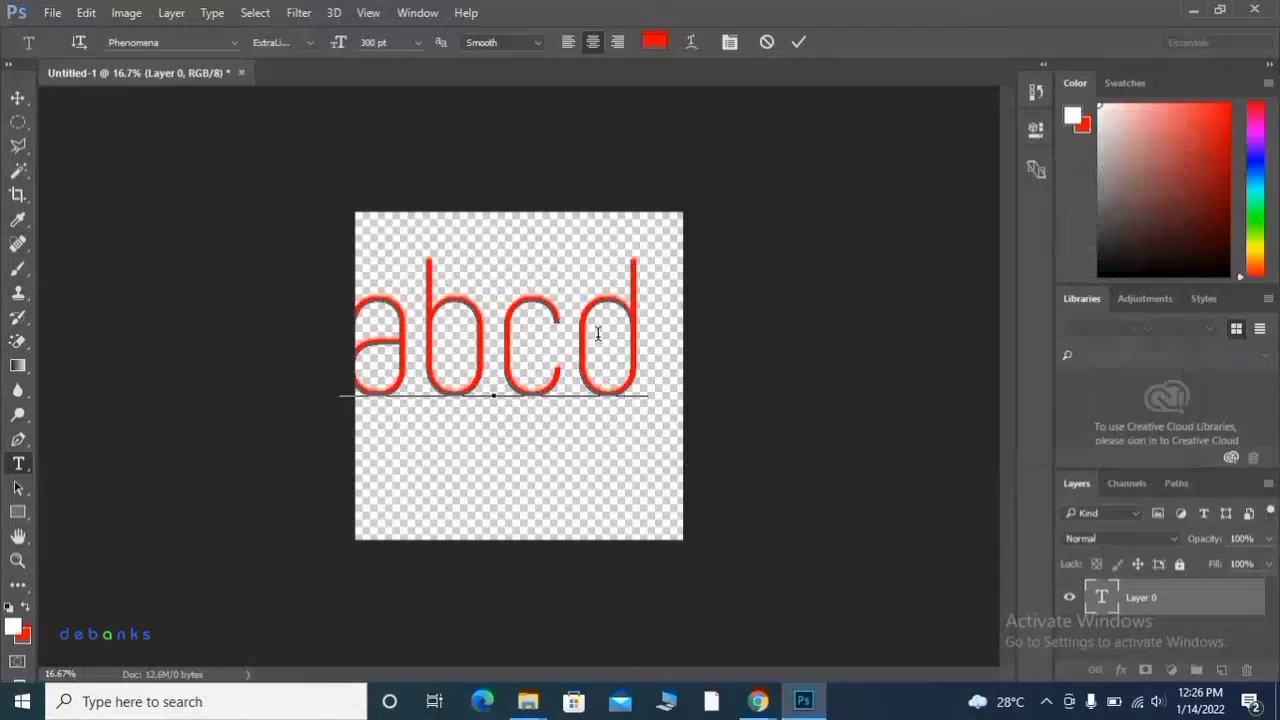
{"action": "key", "text": "BackSpace"}
{"action": "key", "text": "BackSpace"}
{"action": "key", "text": "BackSpace"}
{"action": "key", "text": "BackSpace"}
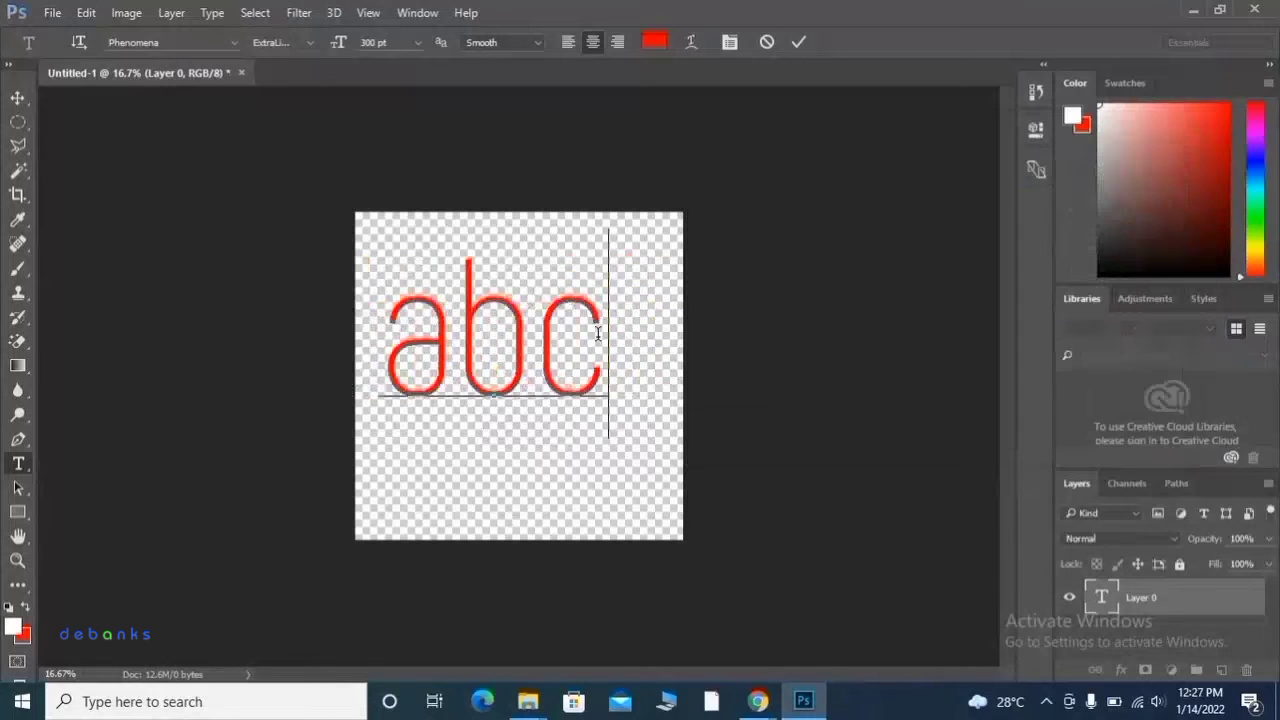
{"action": "type", "text": "c"}
Change the font of the whole "abc" text to Montserrat and shift the text slightly down and right
{"action": "key", "text": "ctrl+a"}
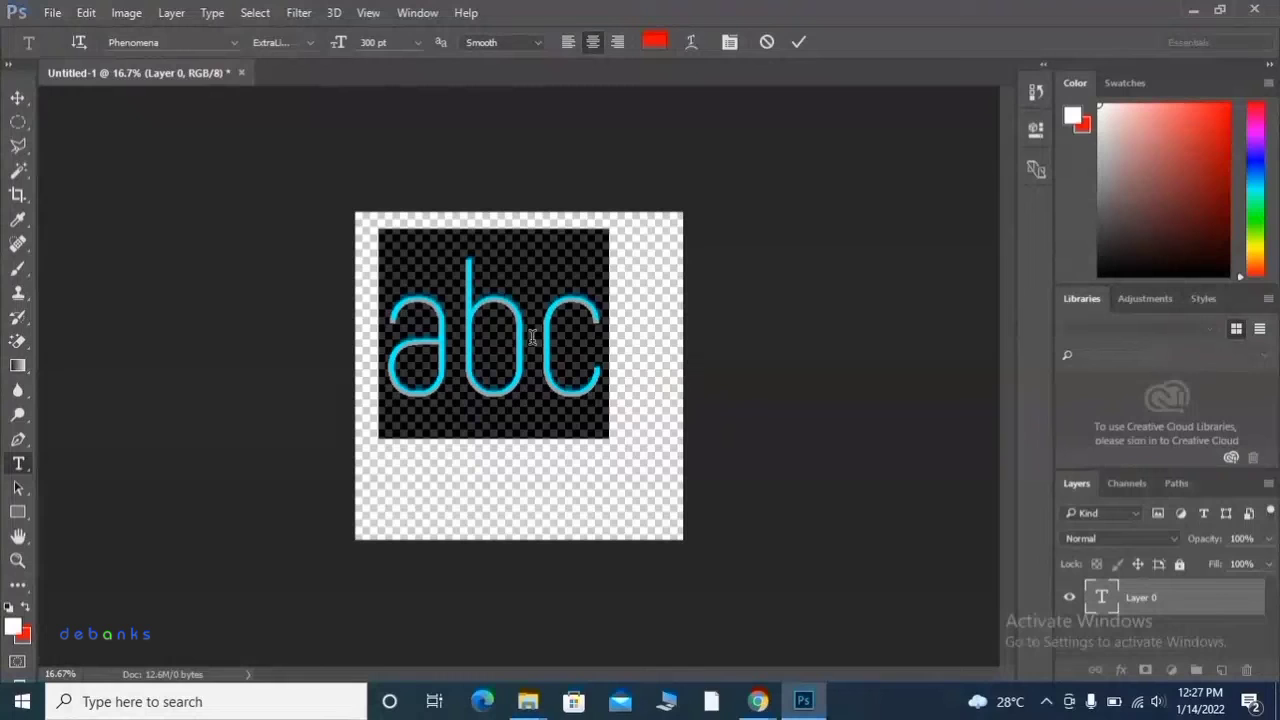
{"action": "left_click", "coordinate": [532, 337]}
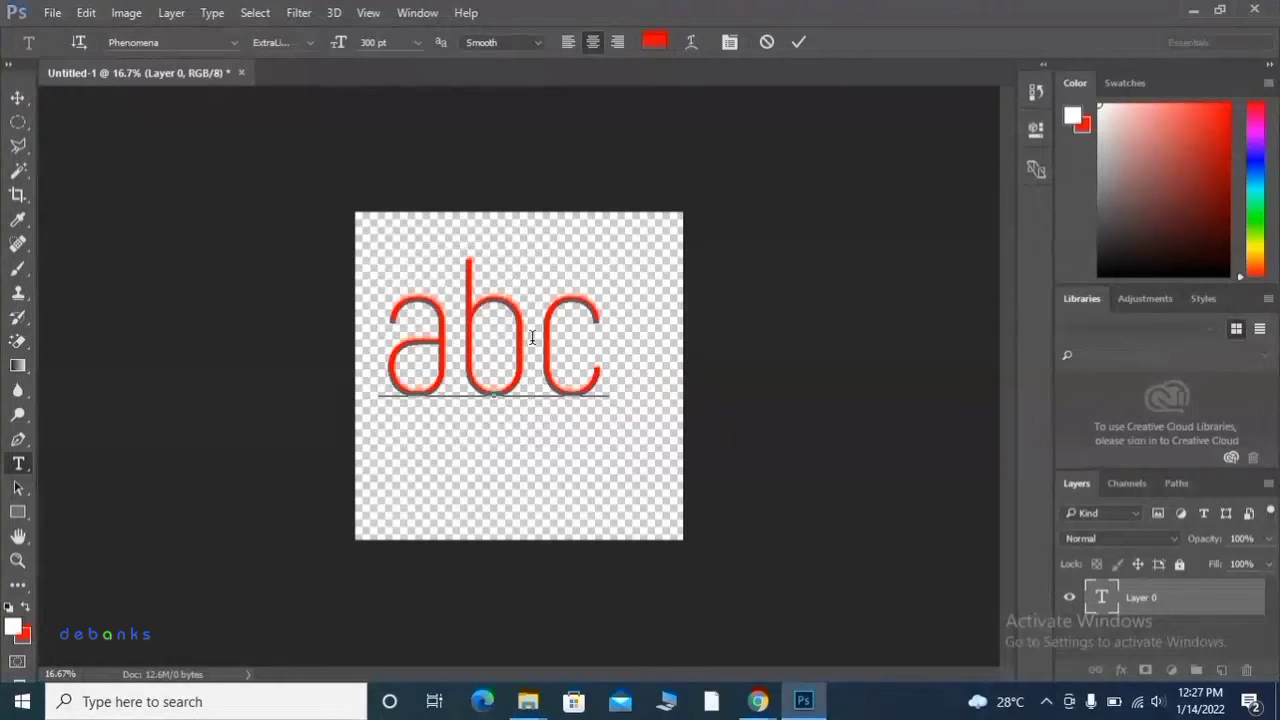
{"action": "key", "text": "ctrl+a"}
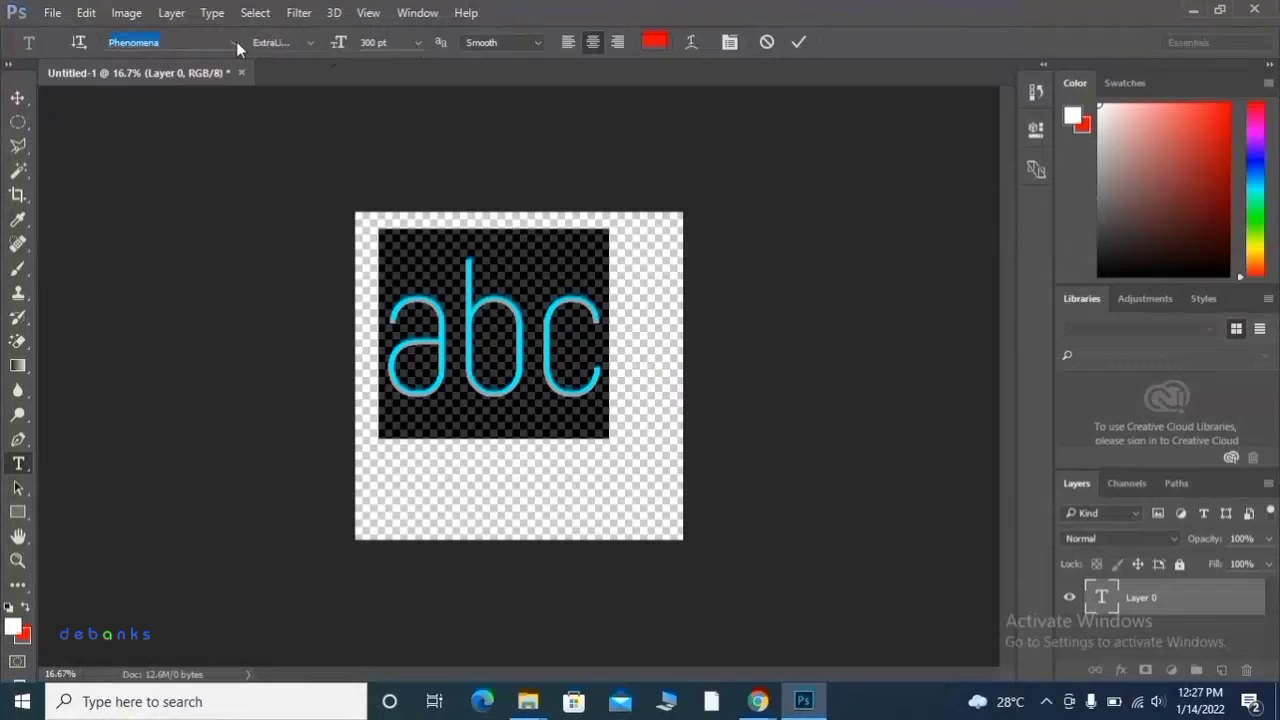
{"action": "left_click", "coordinate": [234, 43]}
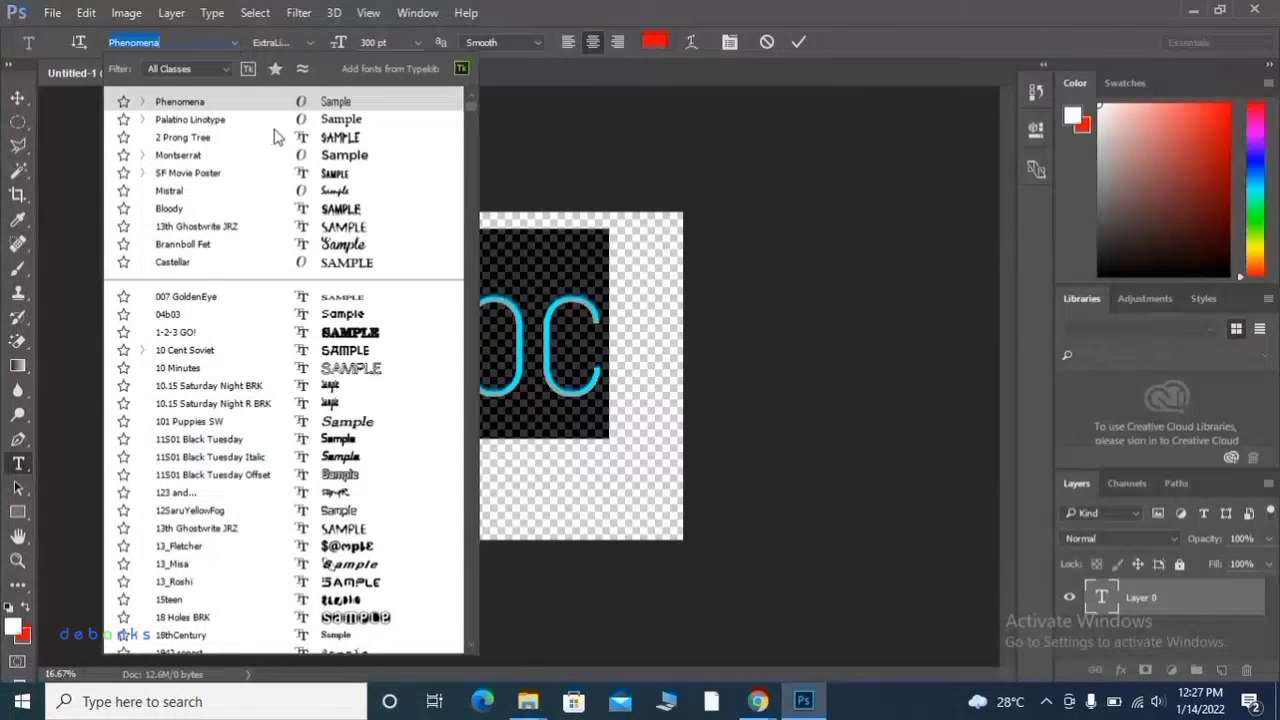
{"action": "left_click", "coordinate": [183, 156]}
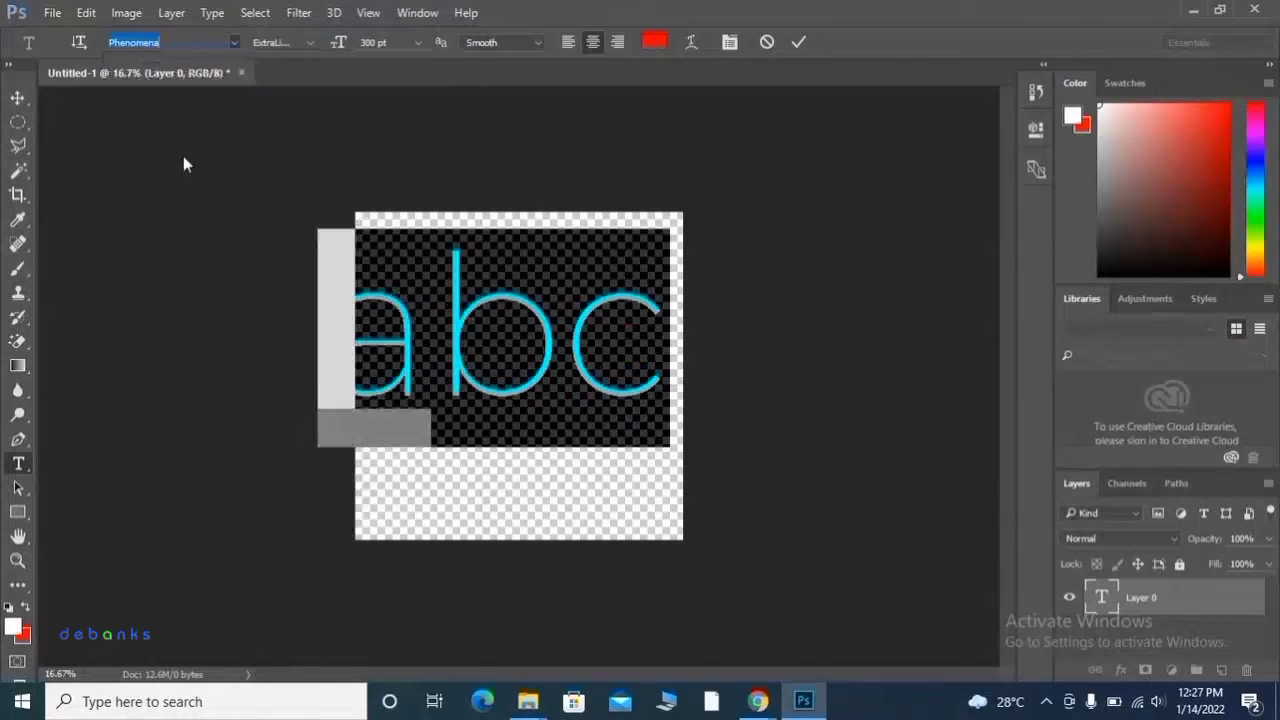
{"action": "left_click", "coordinate": [533, 375]}
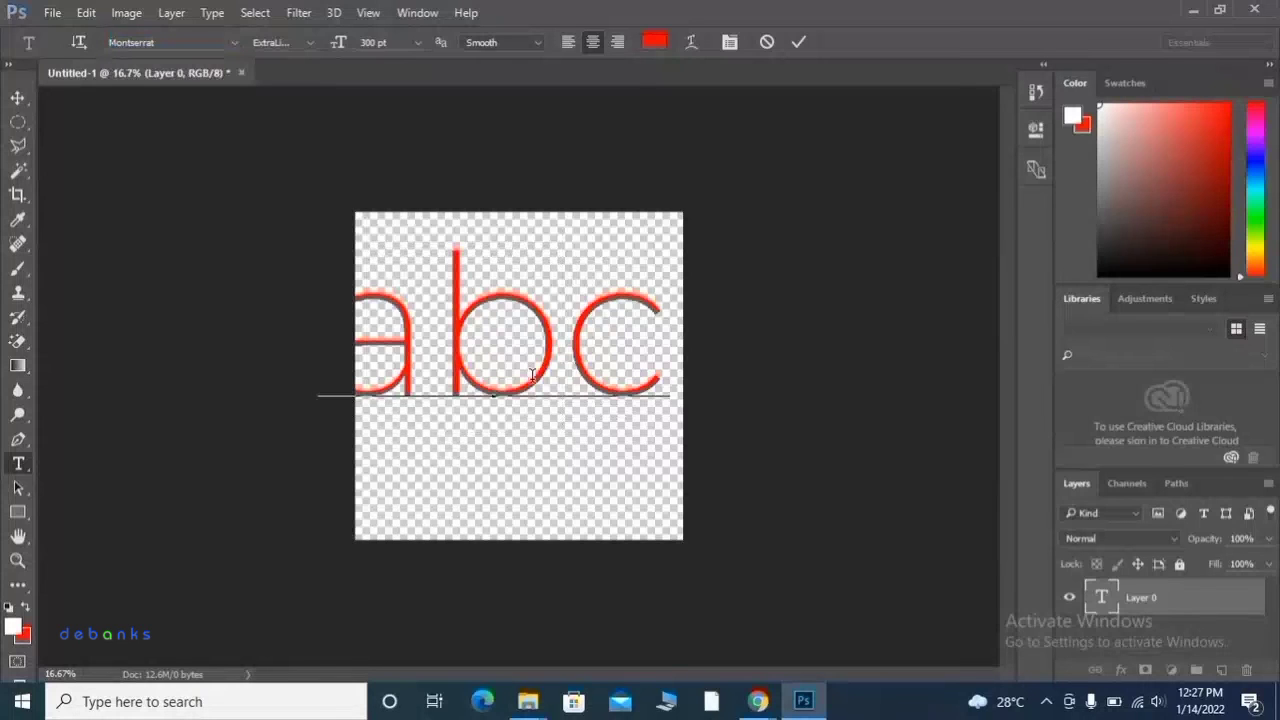
{"action": "left_click_drag", "start_coordinate": [520, 476], "coordinate": [542, 498]}
{"action": "left_click_drag", "start_coordinate": [537, 491], "coordinate": [535, 490]}
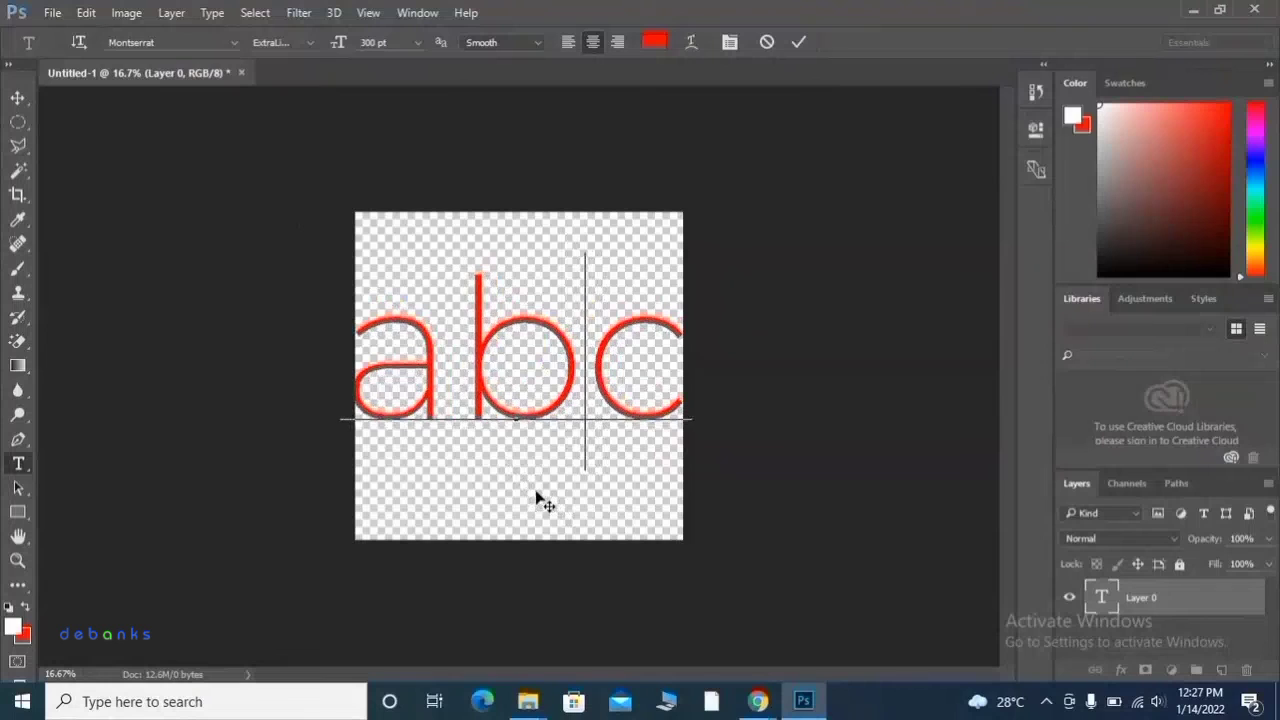
Set the font size of the whole "abc" text to 72 pt
{"action": "double_click", "coordinate": [677, 390]}
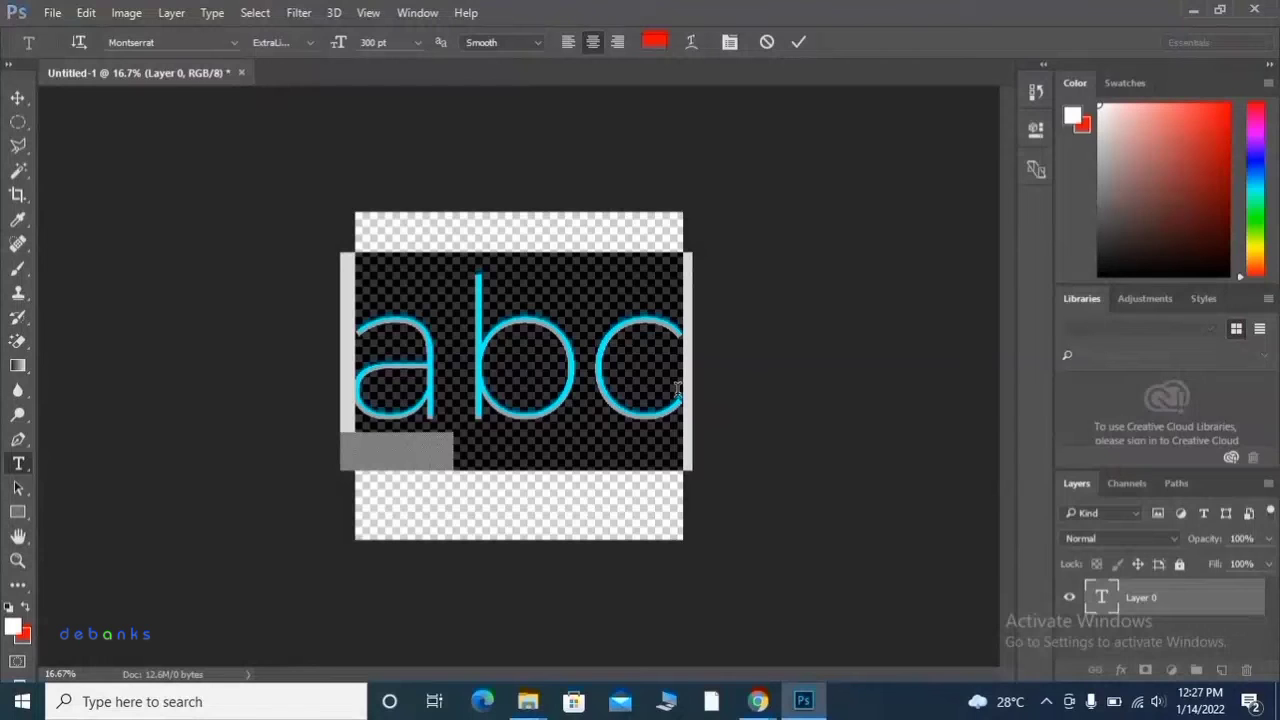
{"action": "left_click", "coordinate": [412, 44]}
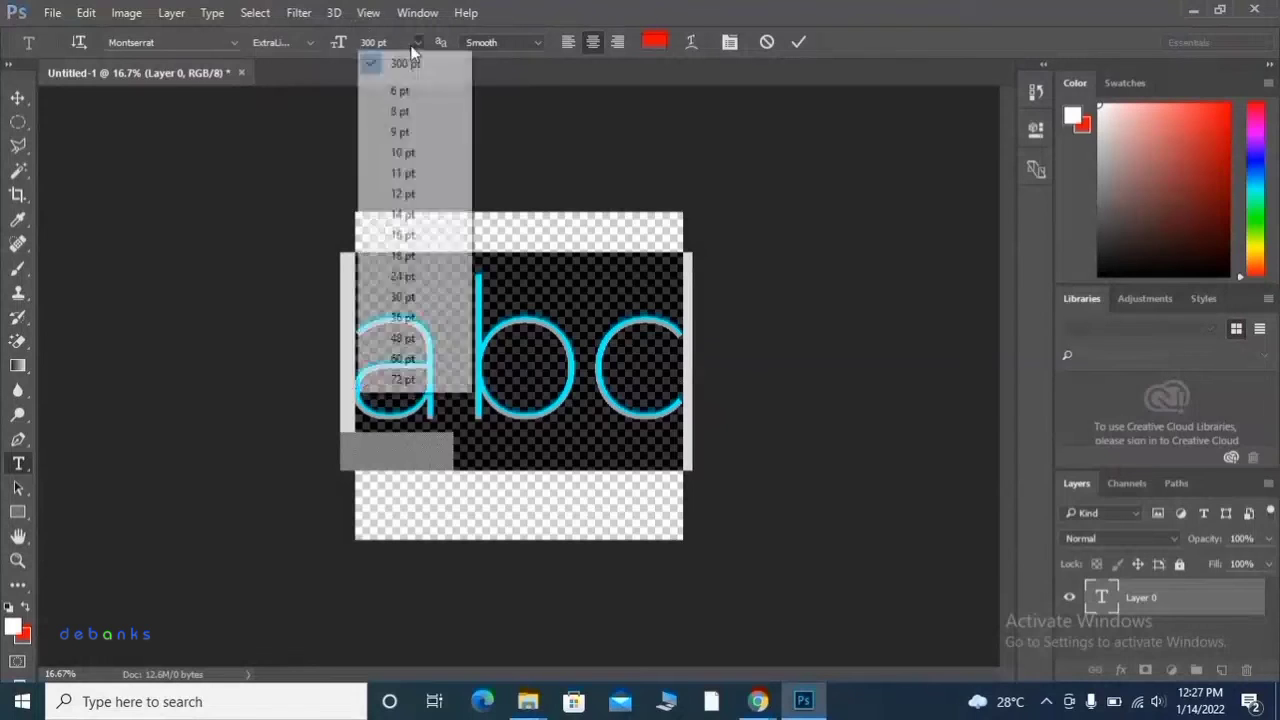
{"action": "left_click", "coordinate": [405, 380]}
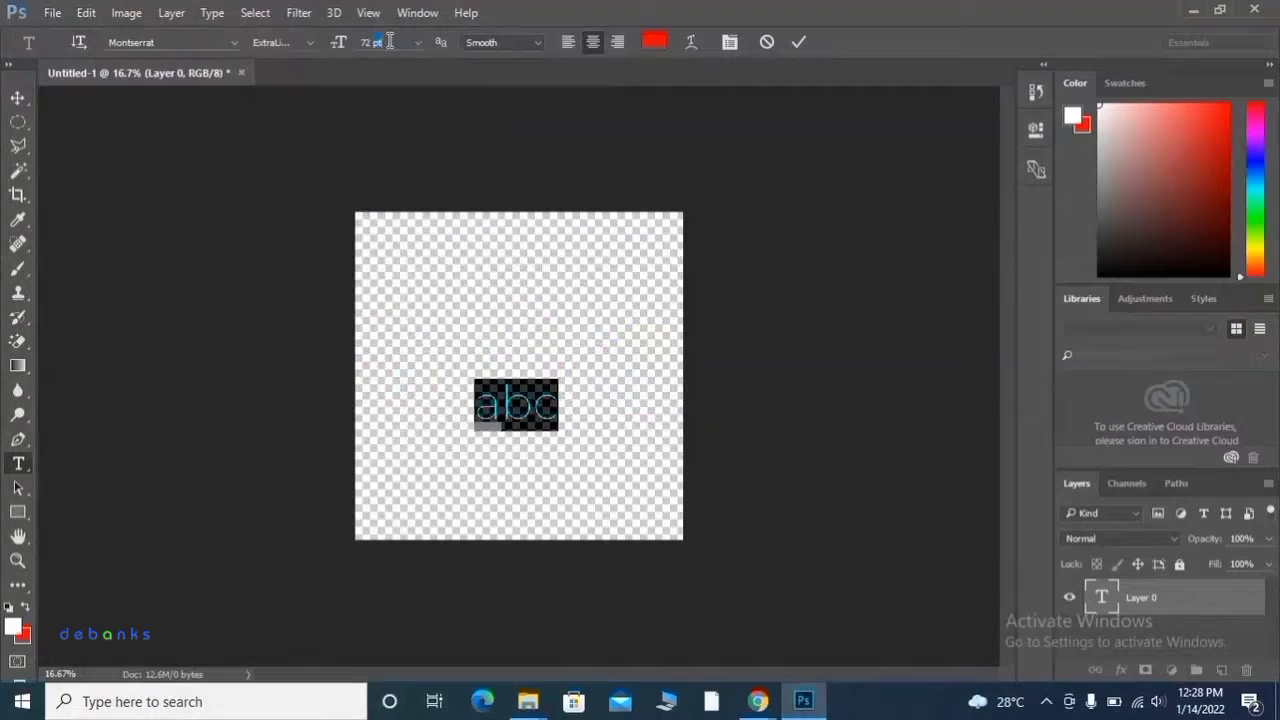
Set the font size of the whole "abc" text to 150 pt
{"action": "left_click_drag", "start_coordinate": [389, 42], "coordinate": [319, 37]}
{"action": "type", "text": "150"}
{"action": "key", "text": "Return"}
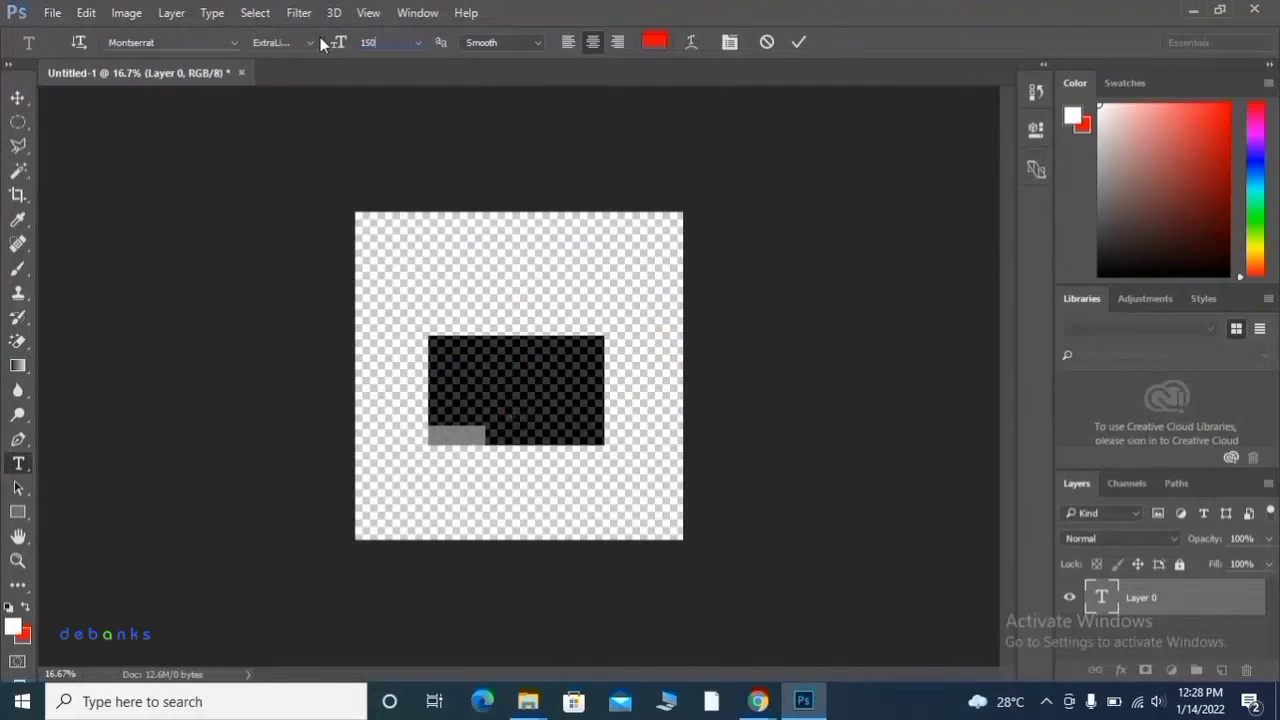
{"action": "left_click", "coordinate": [558, 382]}
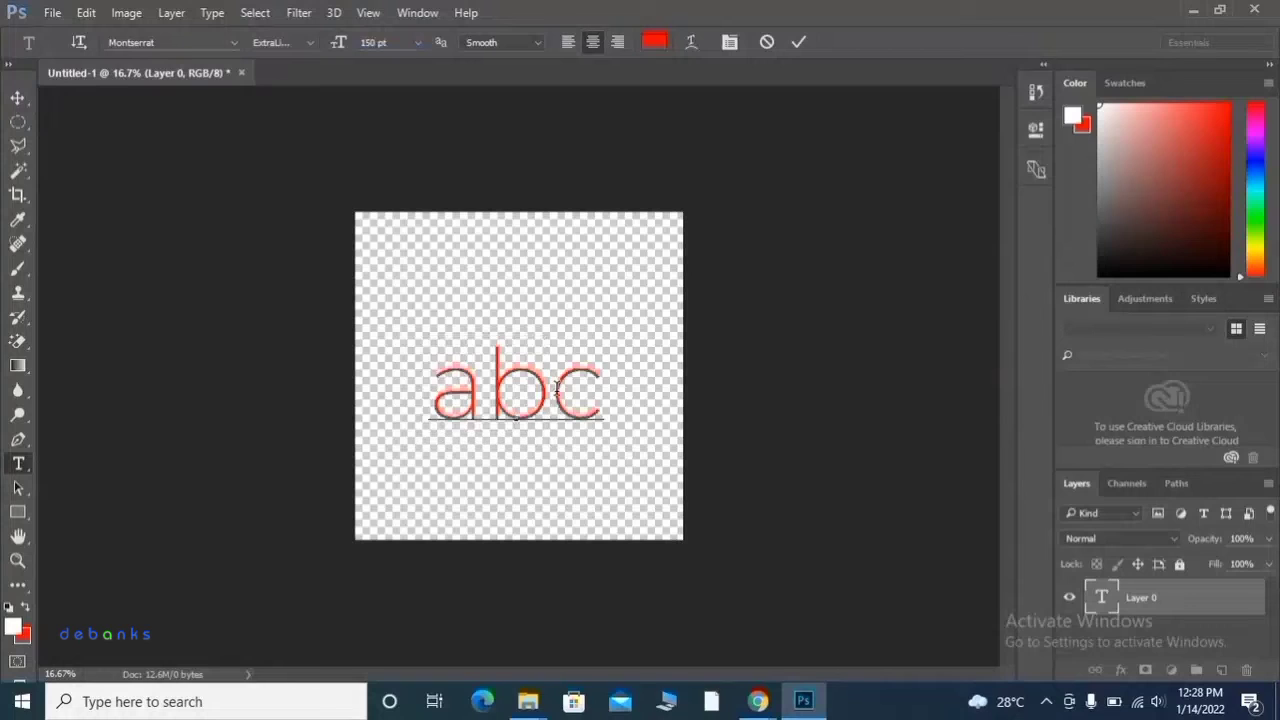
Set the font style of the whole "abc" text to Montserrat ExtraBold
{"action": "key", "text": "ctrl+a"}
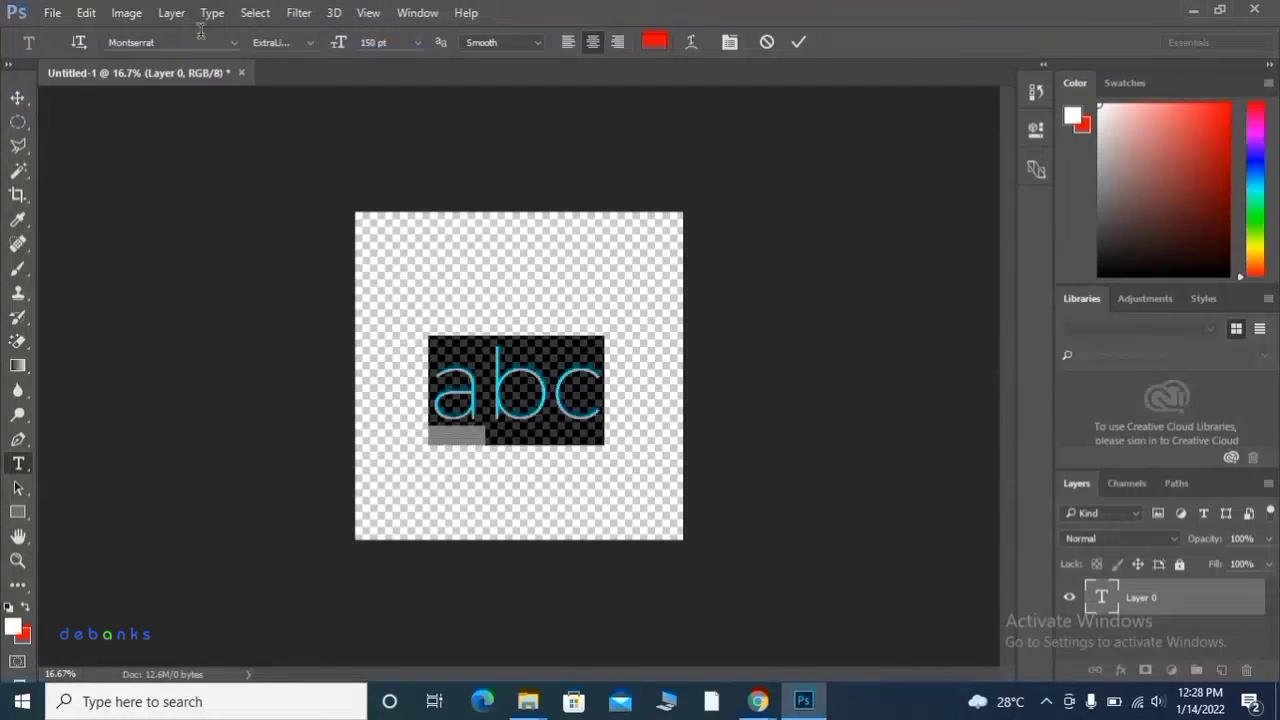
{"action": "left_click", "coordinate": [309, 45]}
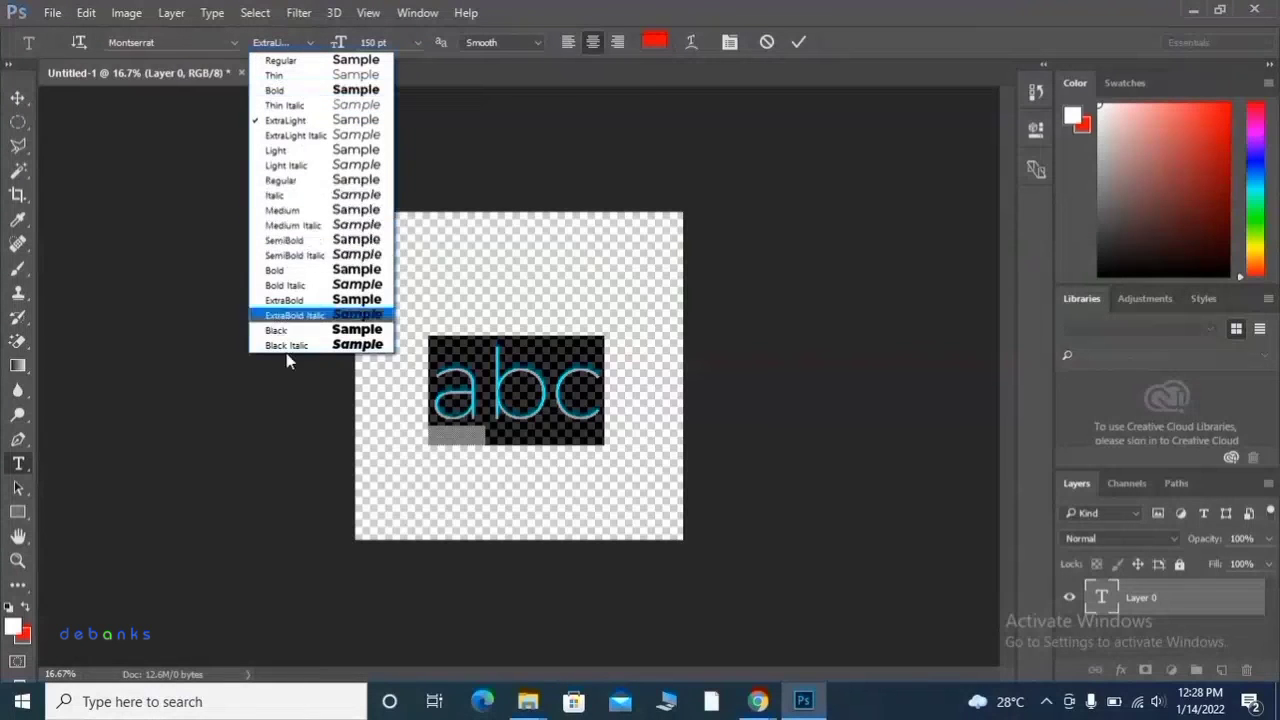
{"action": "left_click", "coordinate": [291, 300]}
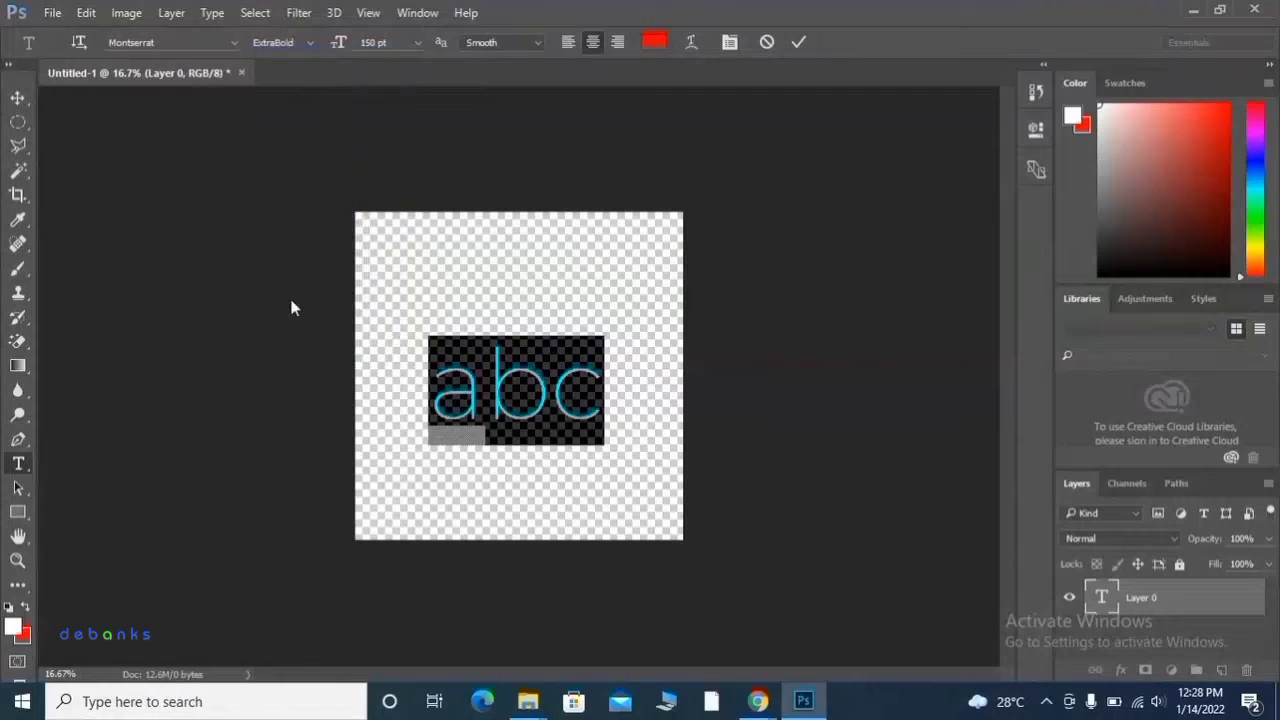
{"action": "left_click", "coordinate": [538, 410]}
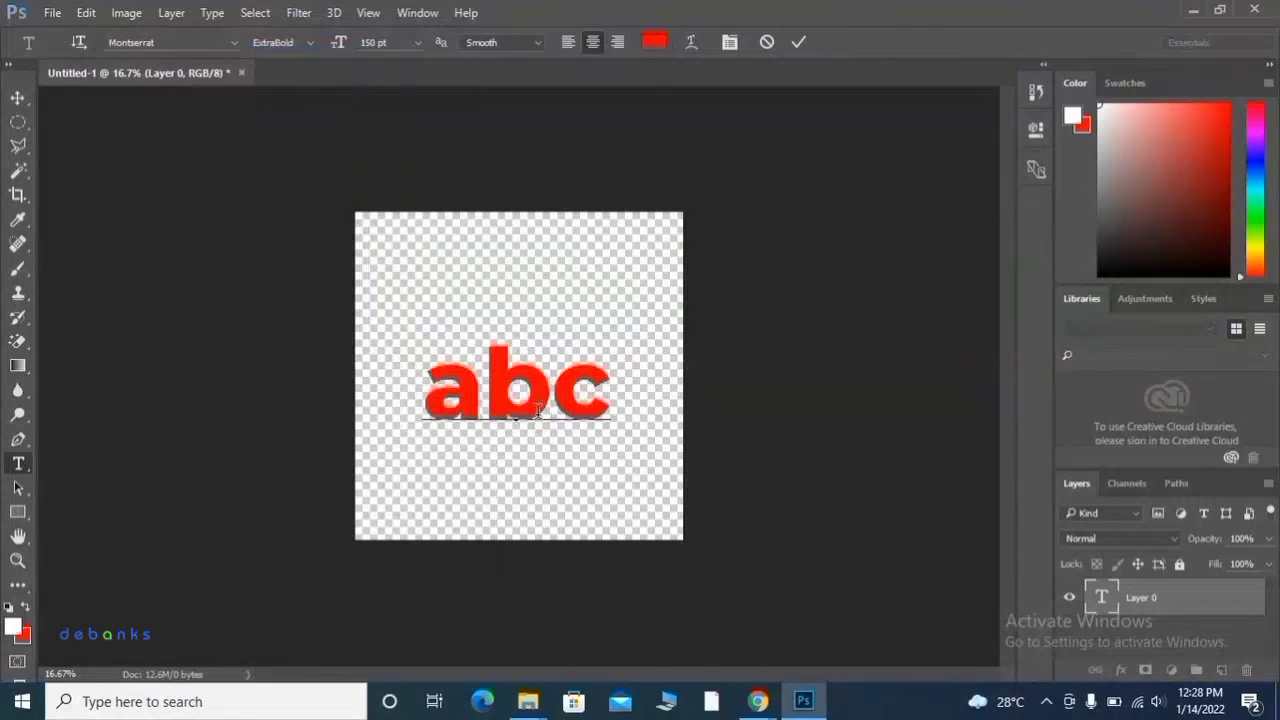
Commit the text edit, then reselect the whole "abc" text and recolor it blue (0404ff)
{"action": "left_click", "coordinate": [19, 147]}
{"action": "left_click", "coordinate": [17, 465]}
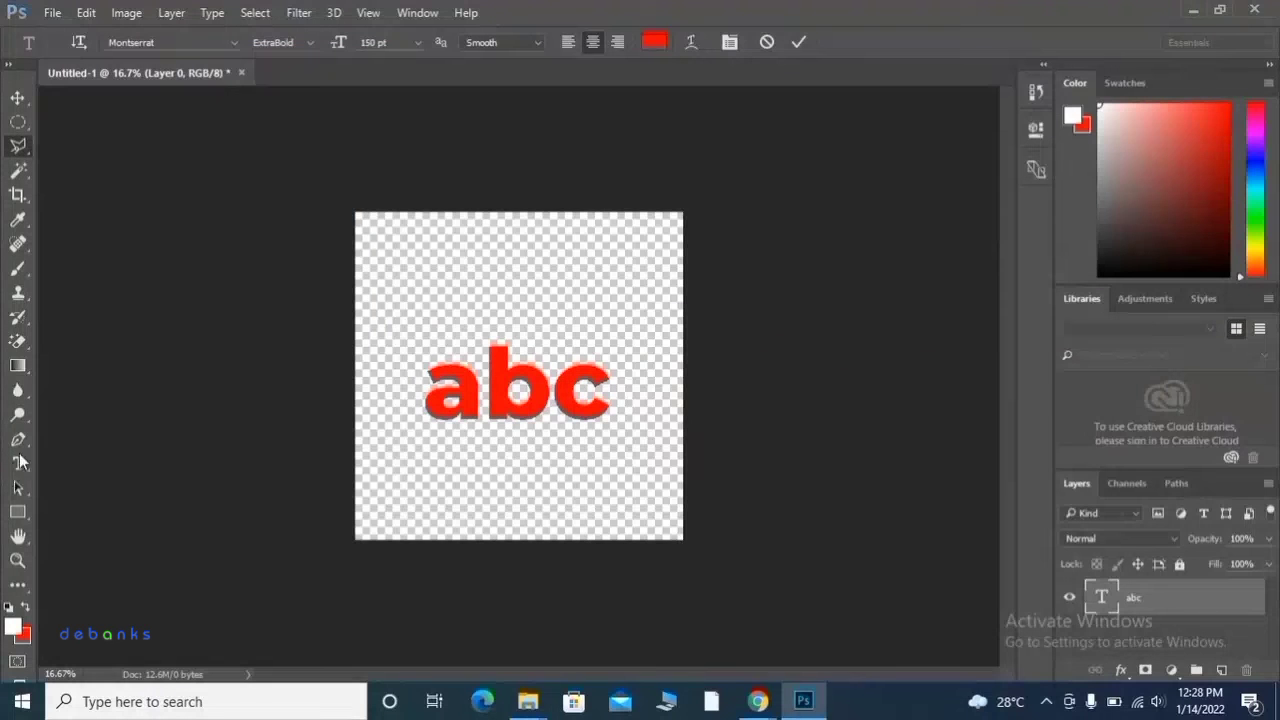
{"action": "left_click", "coordinate": [522, 393]}
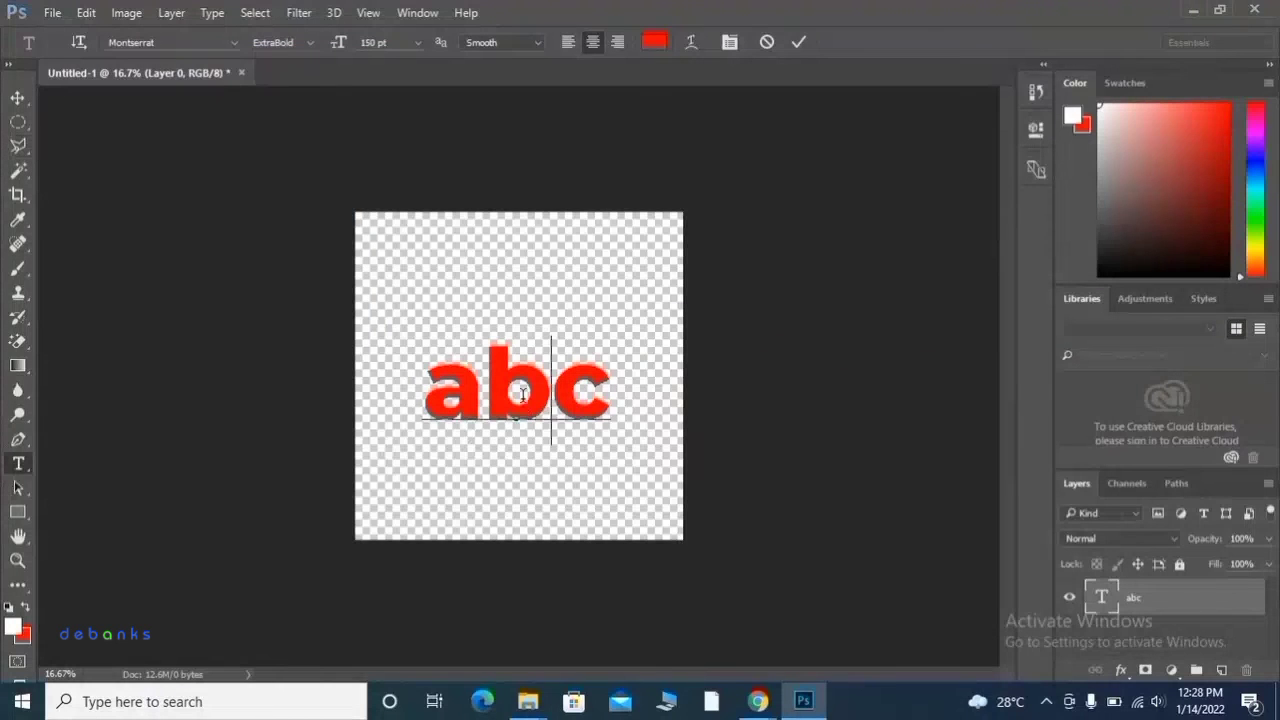
{"action": "double_click", "coordinate": [522, 393]}
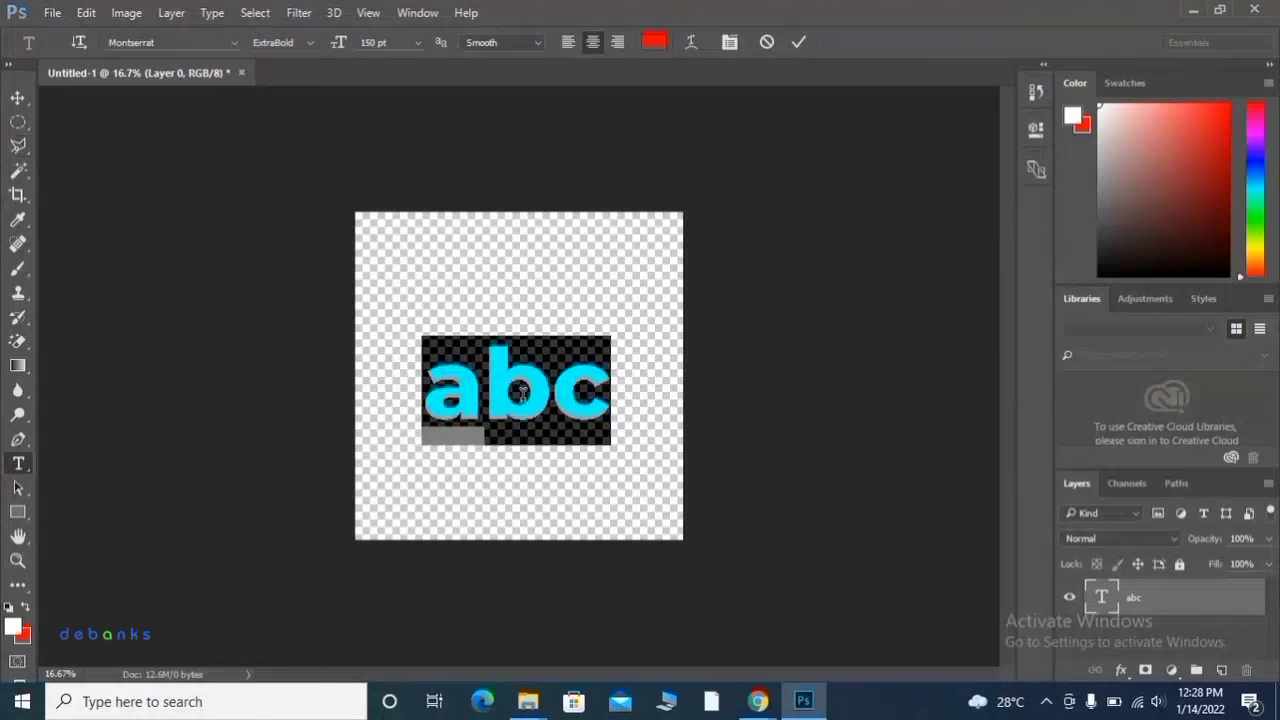
{"action": "left_click", "coordinate": [659, 44]}
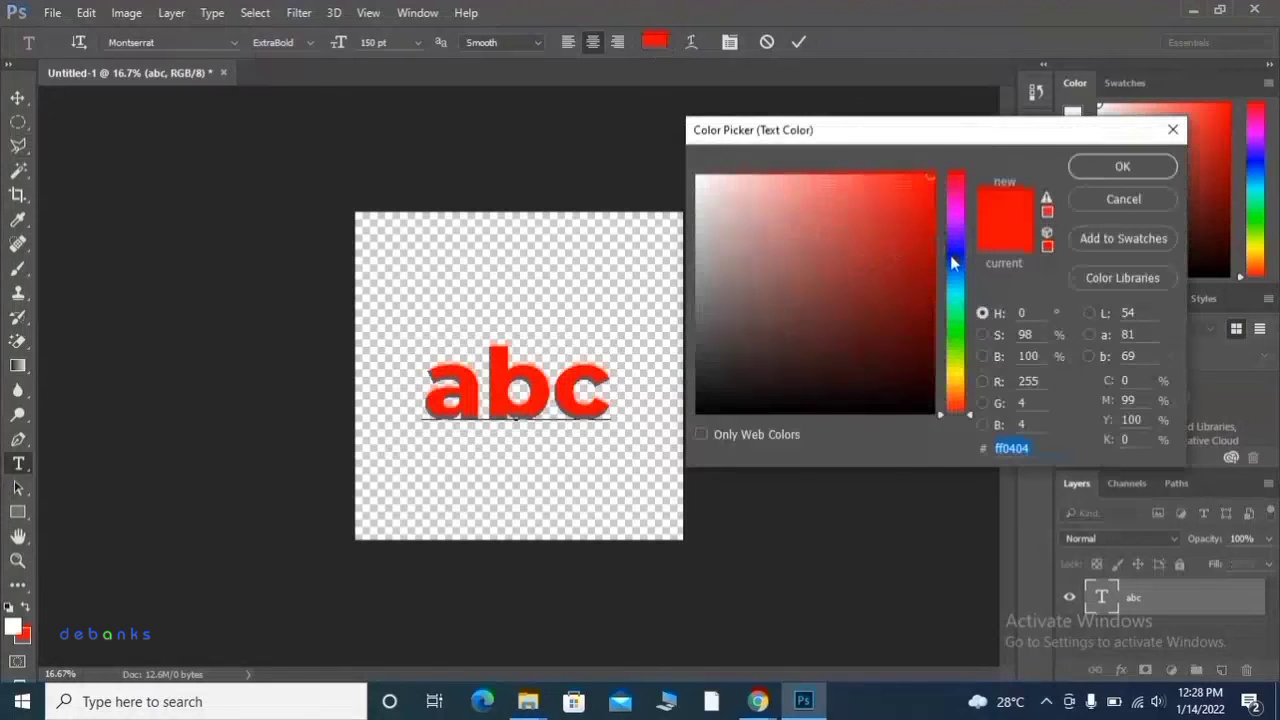
{"action": "left_click", "coordinate": [952, 258]}
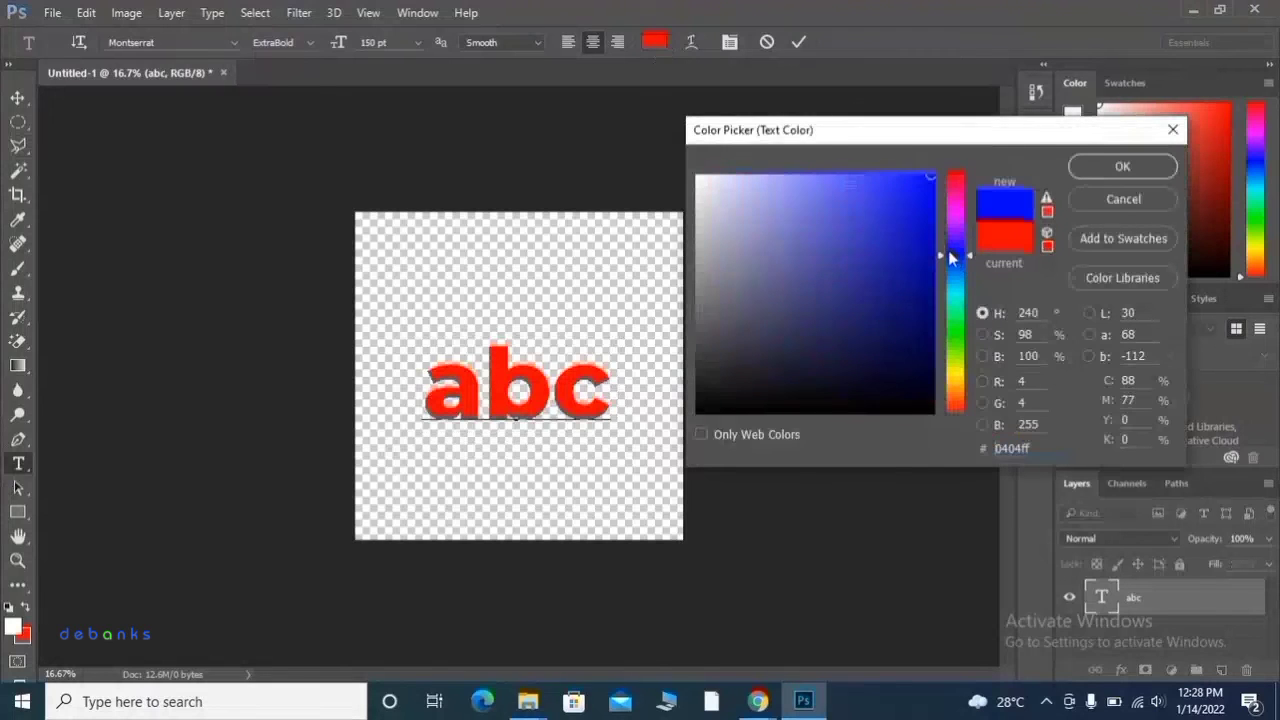
{"action": "left_click", "coordinate": [1101, 166]}
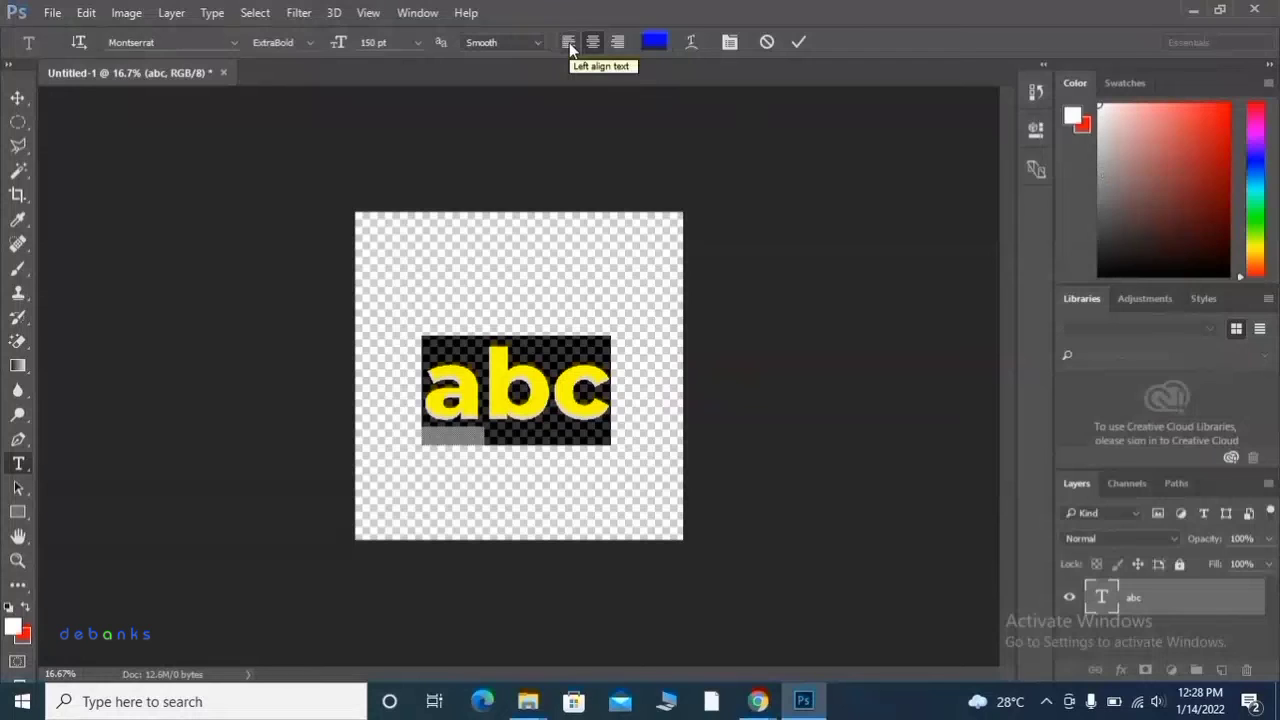
Try left and right alignment on the "abc" text and restore center alignment
{"action": "left_click", "coordinate": [569, 42]}
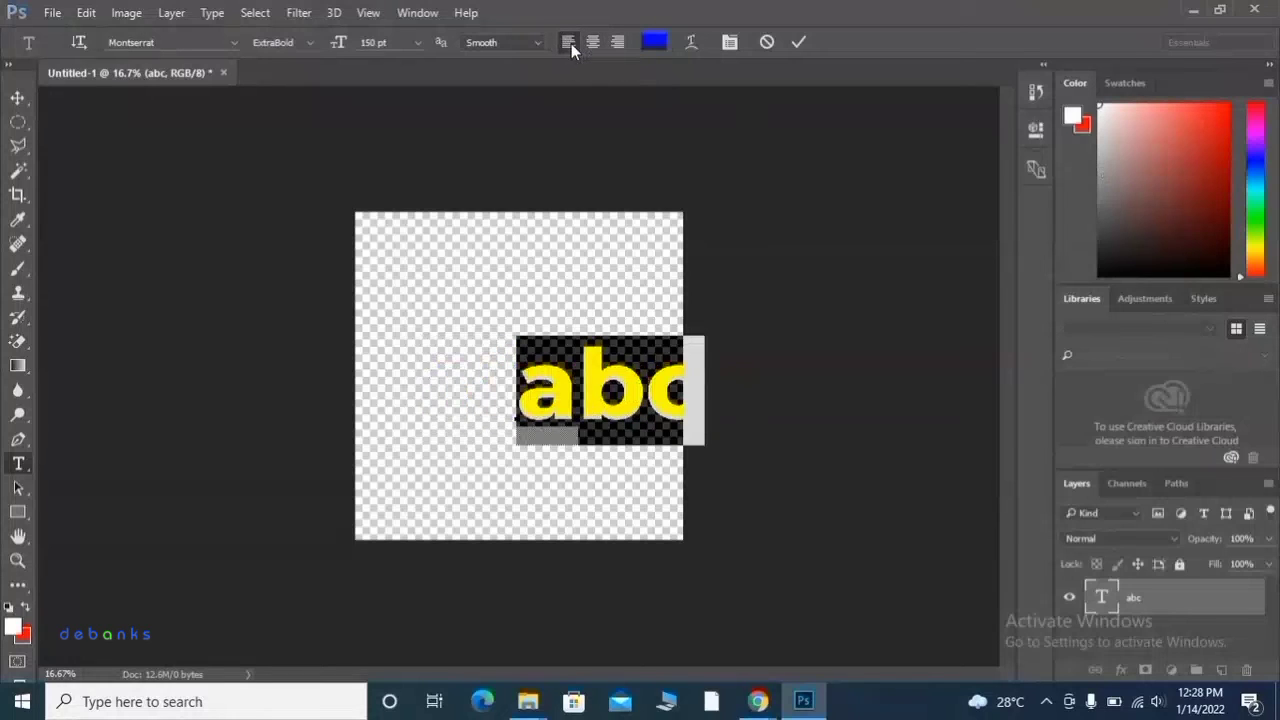
{"action": "left_click", "coordinate": [620, 45]}
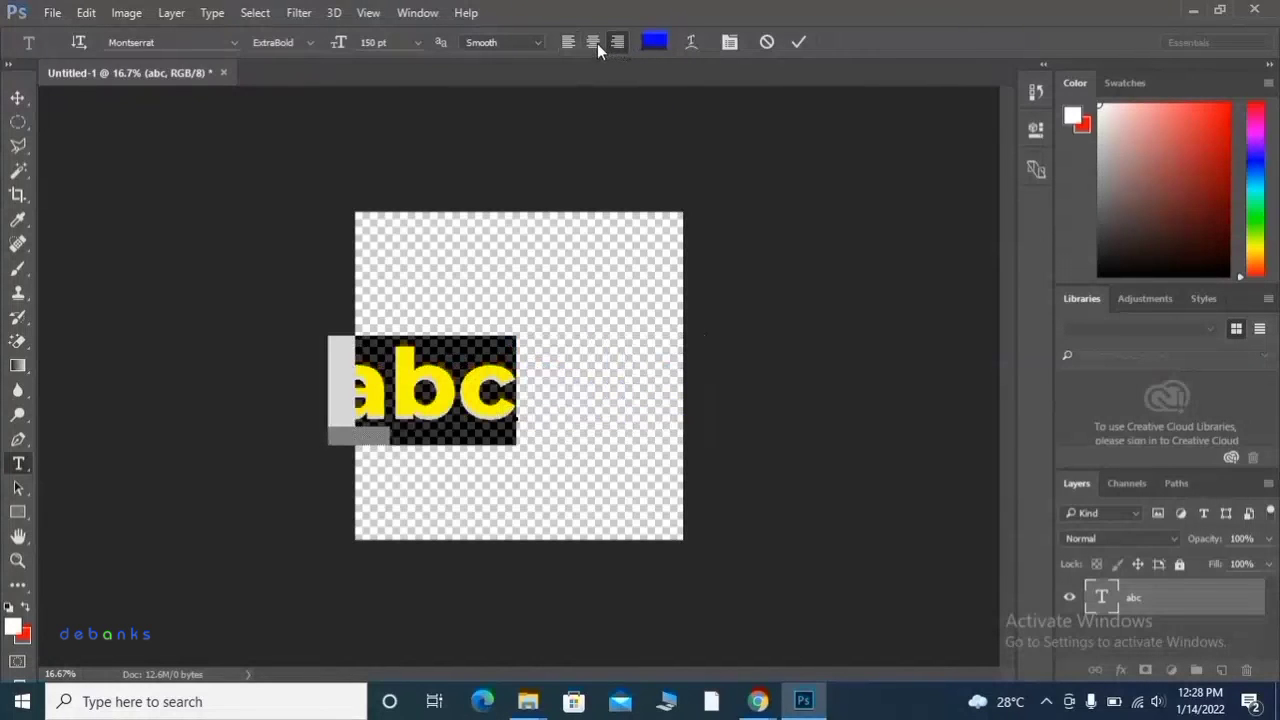
{"action": "left_click", "coordinate": [594, 41]}
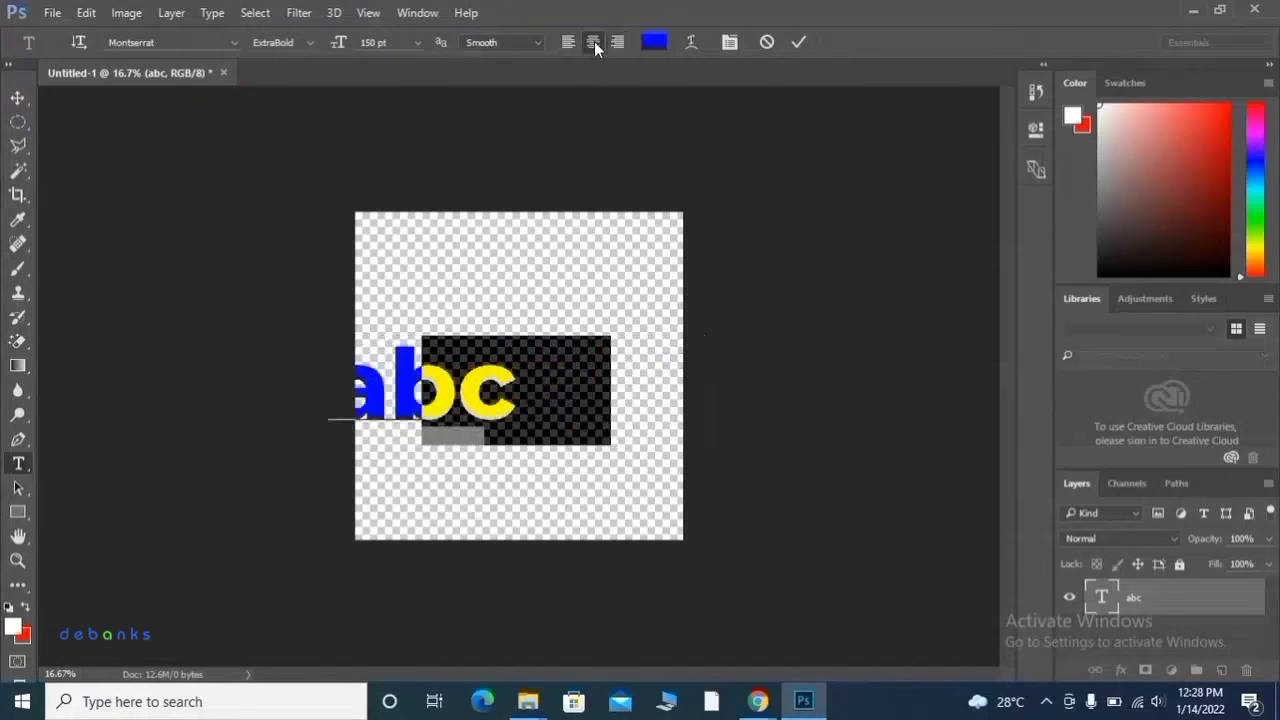
Move the "abc" text slightly up with the Move tool so it snaps to the canvas center
{"action": "left_click", "coordinate": [19, 98]}
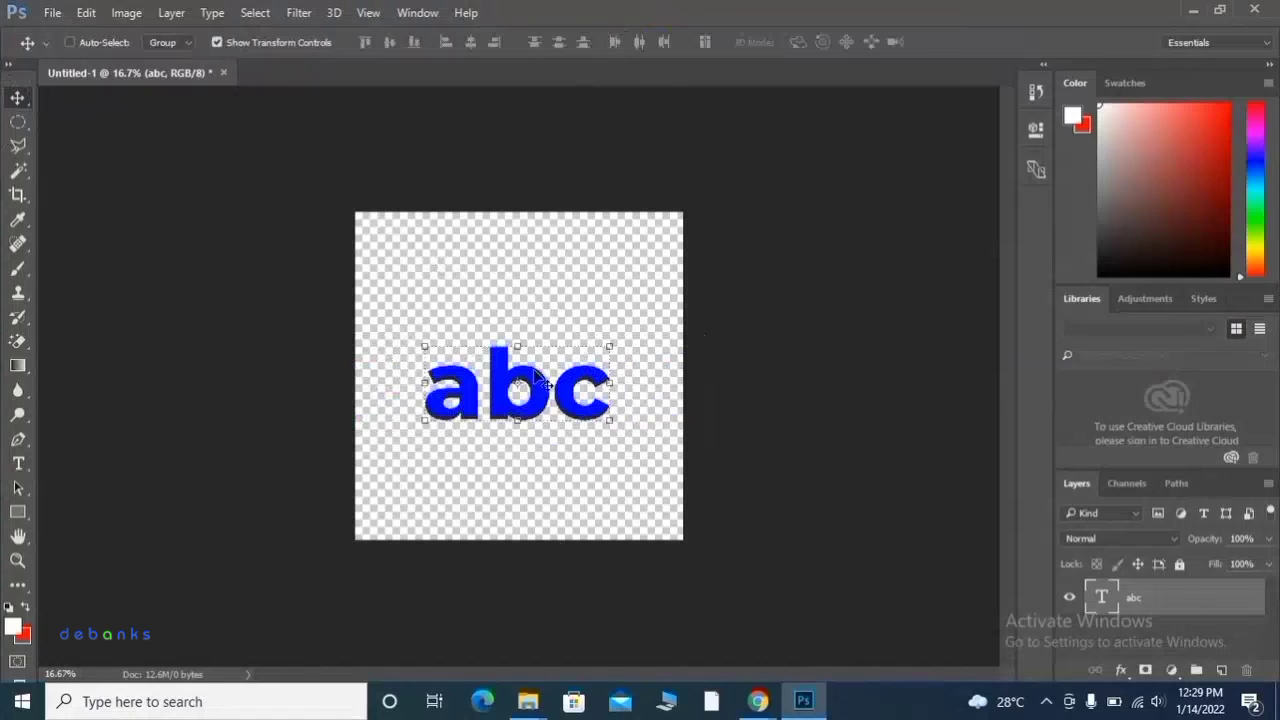
{"action": "mouse_move", "coordinate": [549, 385]}
{"action": "left_mouse_down"}
{"action": "mouse_move", "coordinate": [538, 340]}
{"action": "mouse_move", "coordinate": [590, 431]}
{"action": "mouse_move", "coordinate": [492, 350]}
{"action": "mouse_move", "coordinate": [586, 457]}
{"action": "mouse_move", "coordinate": [526, 326]}
{"action": "mouse_move", "coordinate": [587, 363]}
{"action": "mouse_move", "coordinate": [550, 363]}
{"action": "mouse_move", "coordinate": [570, 355]}
{"action": "mouse_move", "coordinate": [547, 374]}
{"action": "left_mouse_up"}
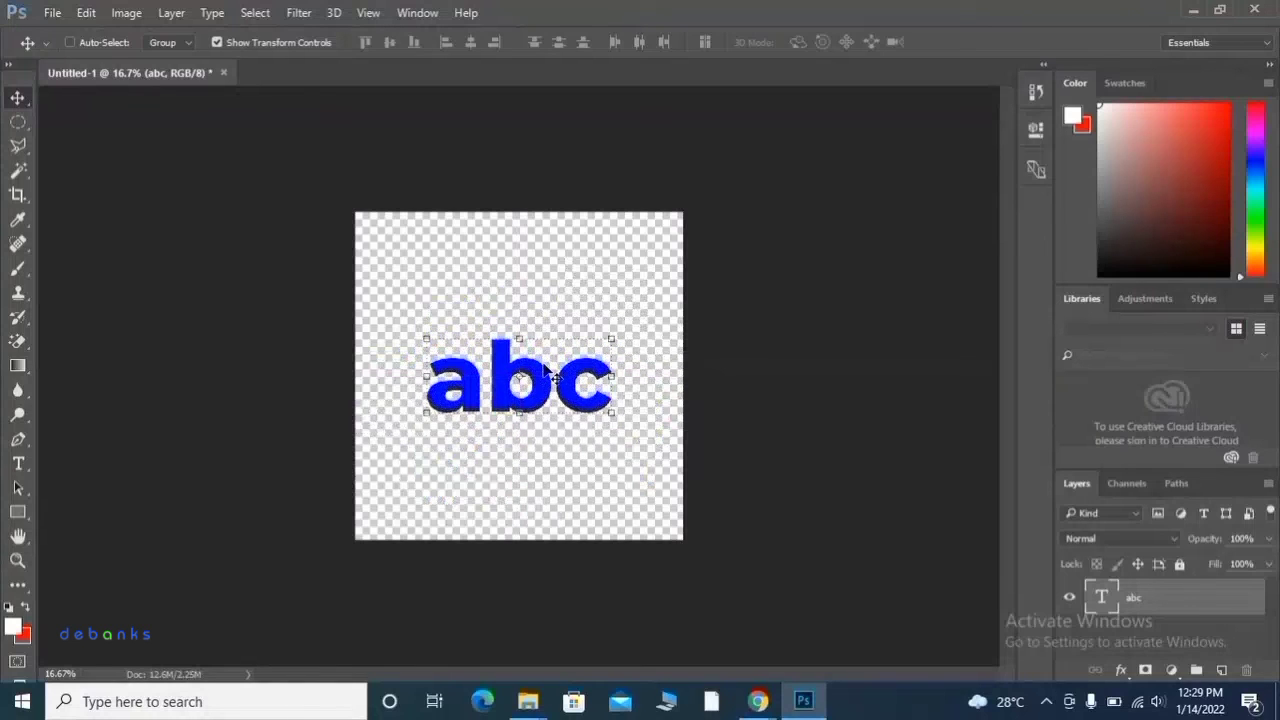
{"action": "mouse_move", "coordinate": [552, 376]}
{"action": "left_mouse_down"}
{"action": "mouse_move", "coordinate": [560, 358]}
{"action": "mouse_move", "coordinate": [543, 366]}
{"action": "left_mouse_up"}
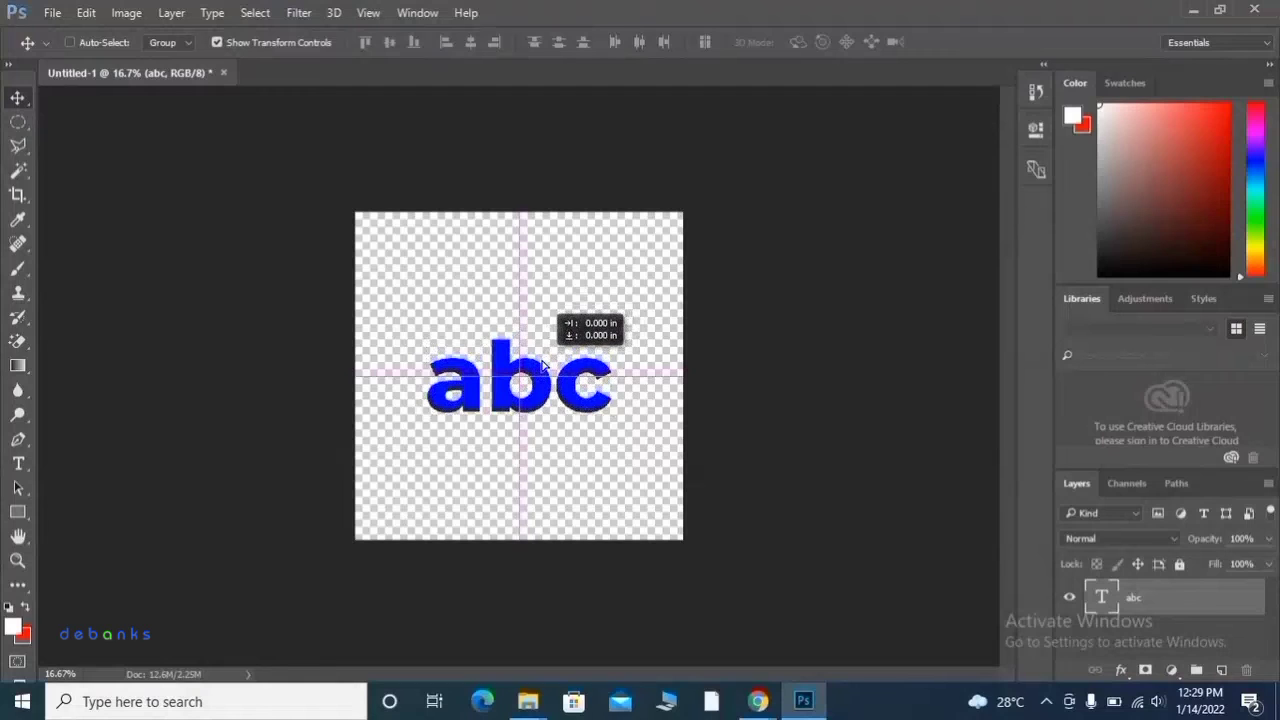
{"action": "mouse_move", "coordinate": [543, 366]}
{"action": "left_mouse_down"}
{"action": "mouse_move", "coordinate": [542, 338]}
{"action": "mouse_move", "coordinate": [541, 374]}
{"action": "left_mouse_up"}
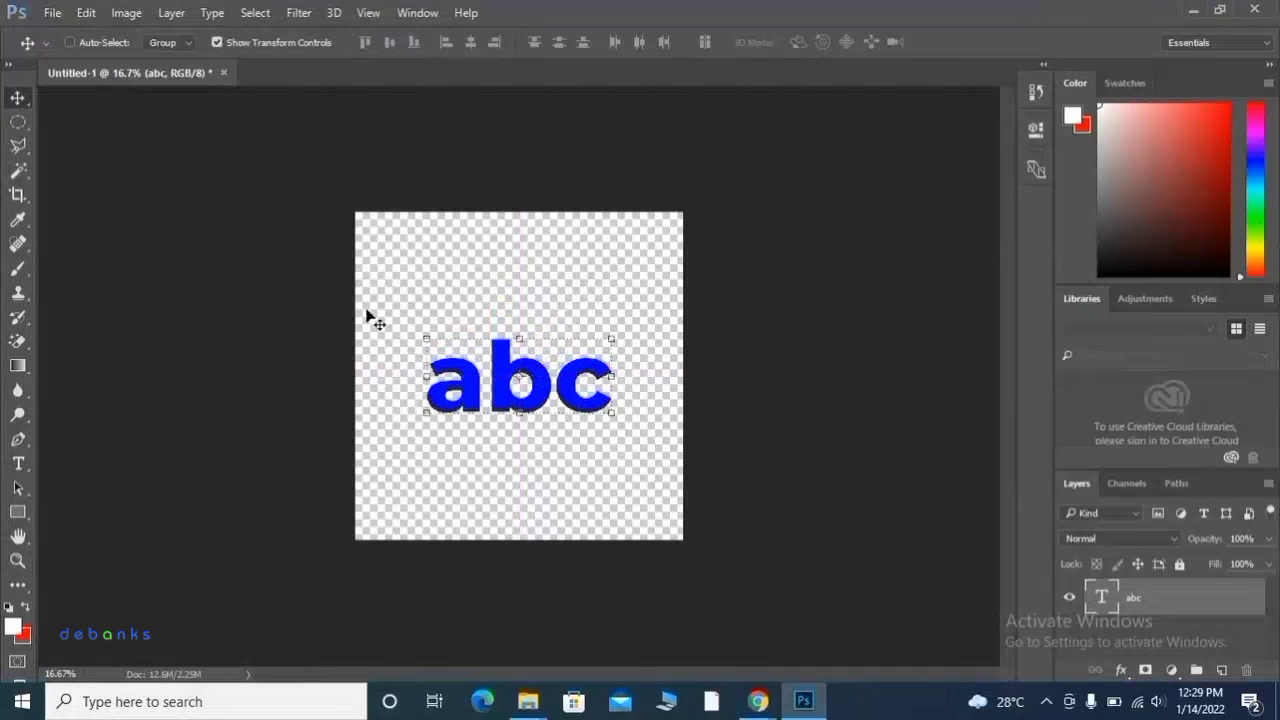
{"action": "left_click", "coordinate": [18, 489]}
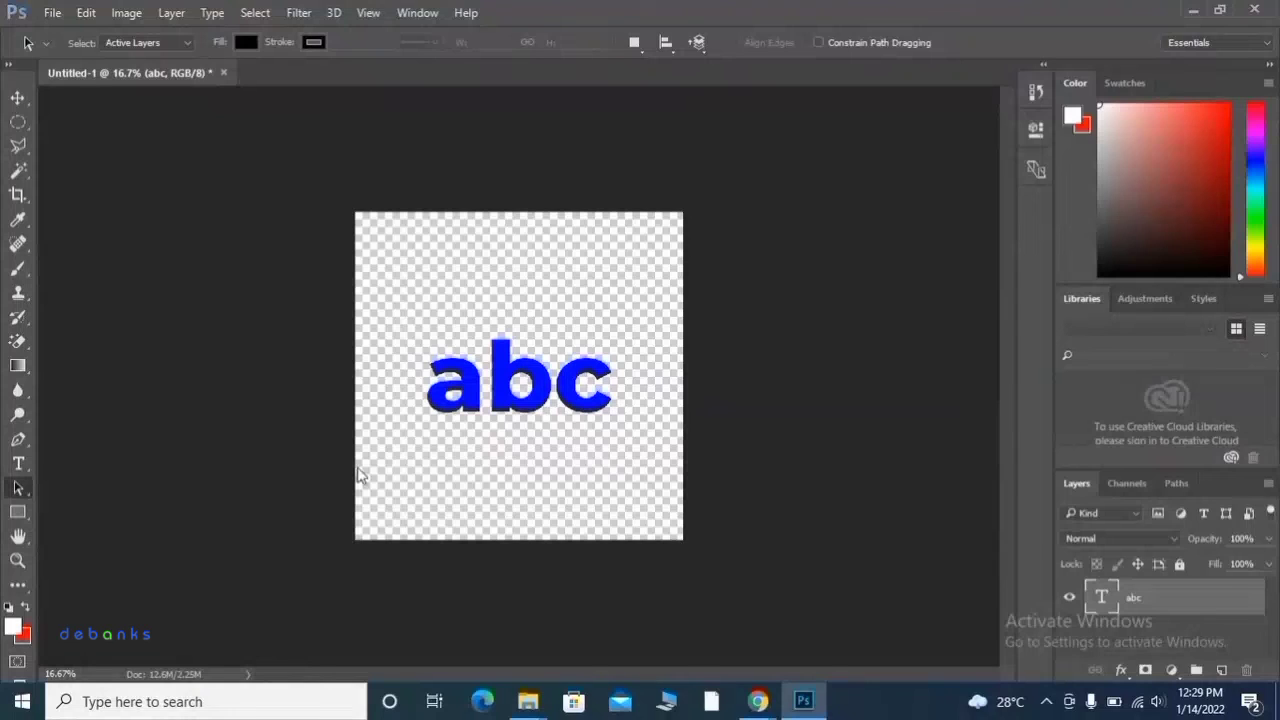
{"action": "left_click", "coordinate": [18, 465]}
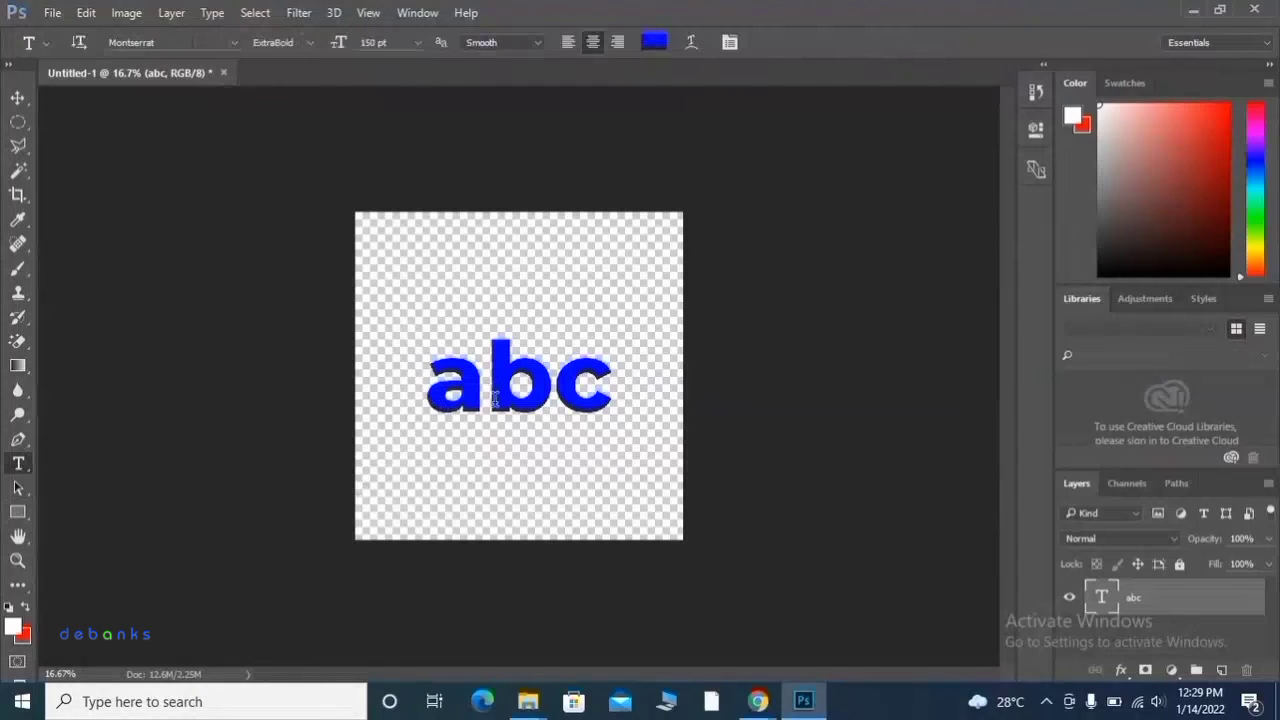
{"action": "left_click", "coordinate": [16, 99]}
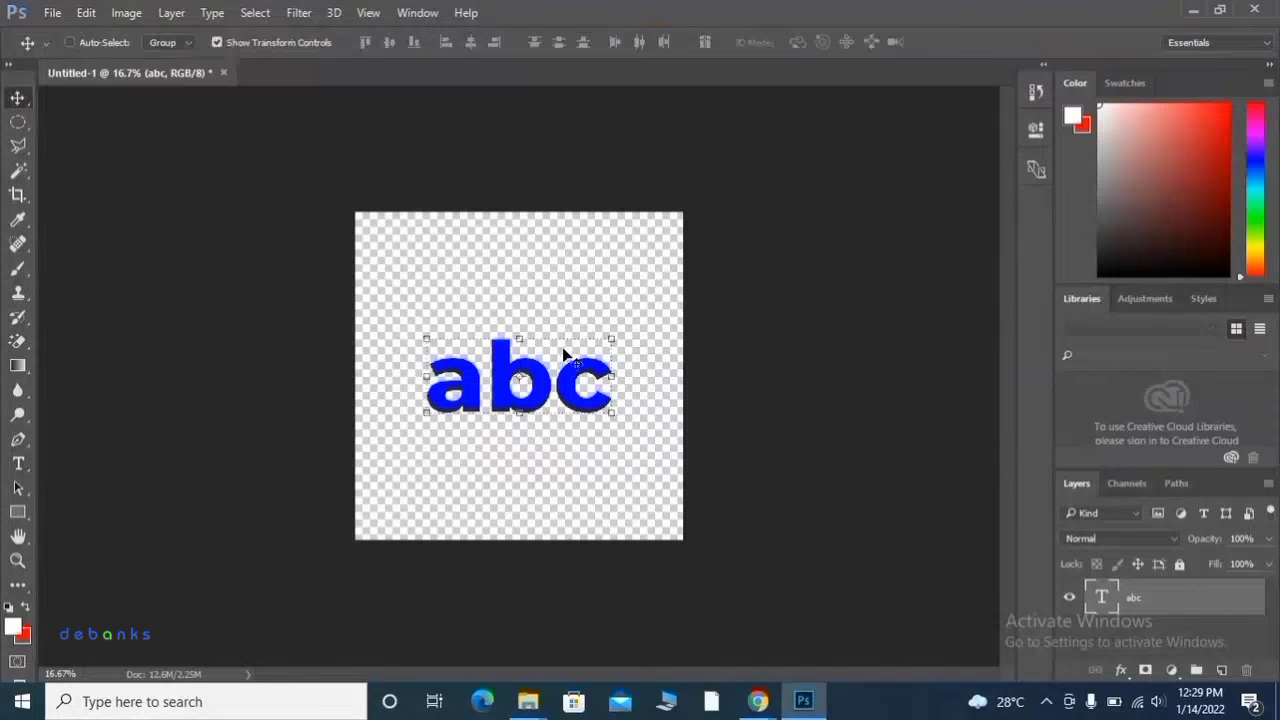
Save the document to the Desktop as a JPEG named abc with Maximum quality 12 and the Baseline ("Standard") format
{"action": "left_click", "coordinate": [56, 13]}
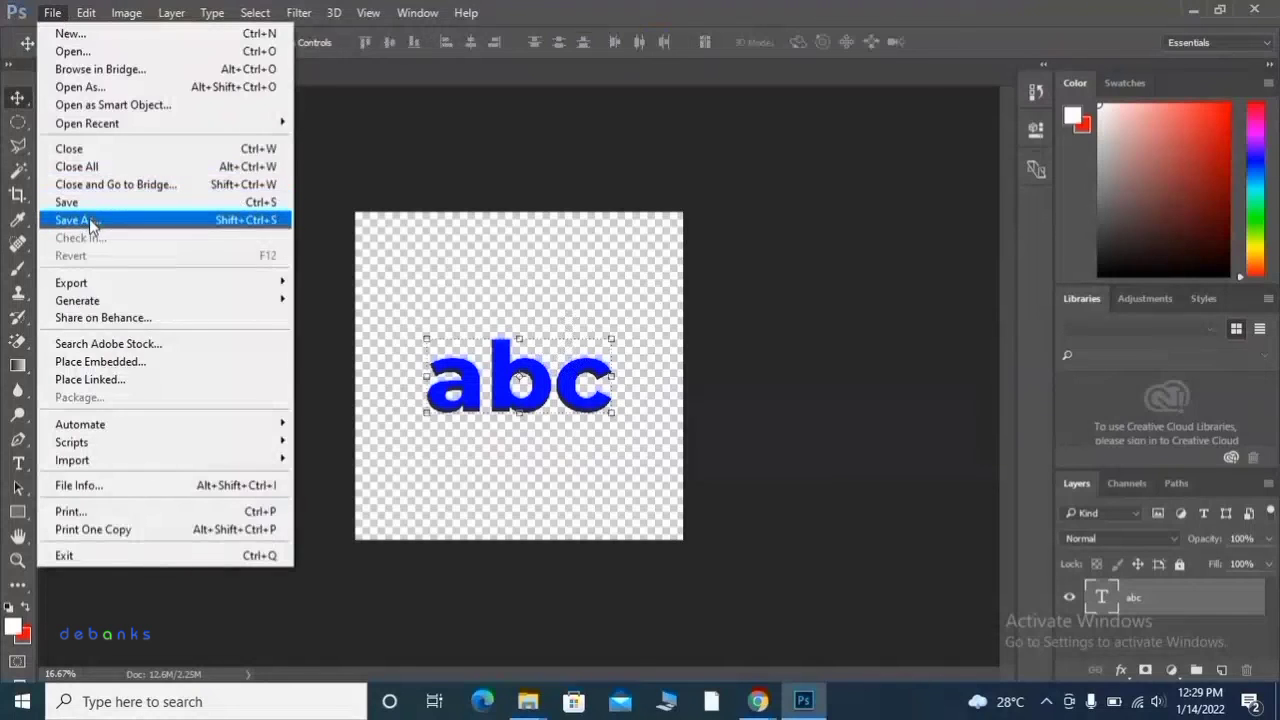
{"action": "left_click", "coordinate": [90, 221]}
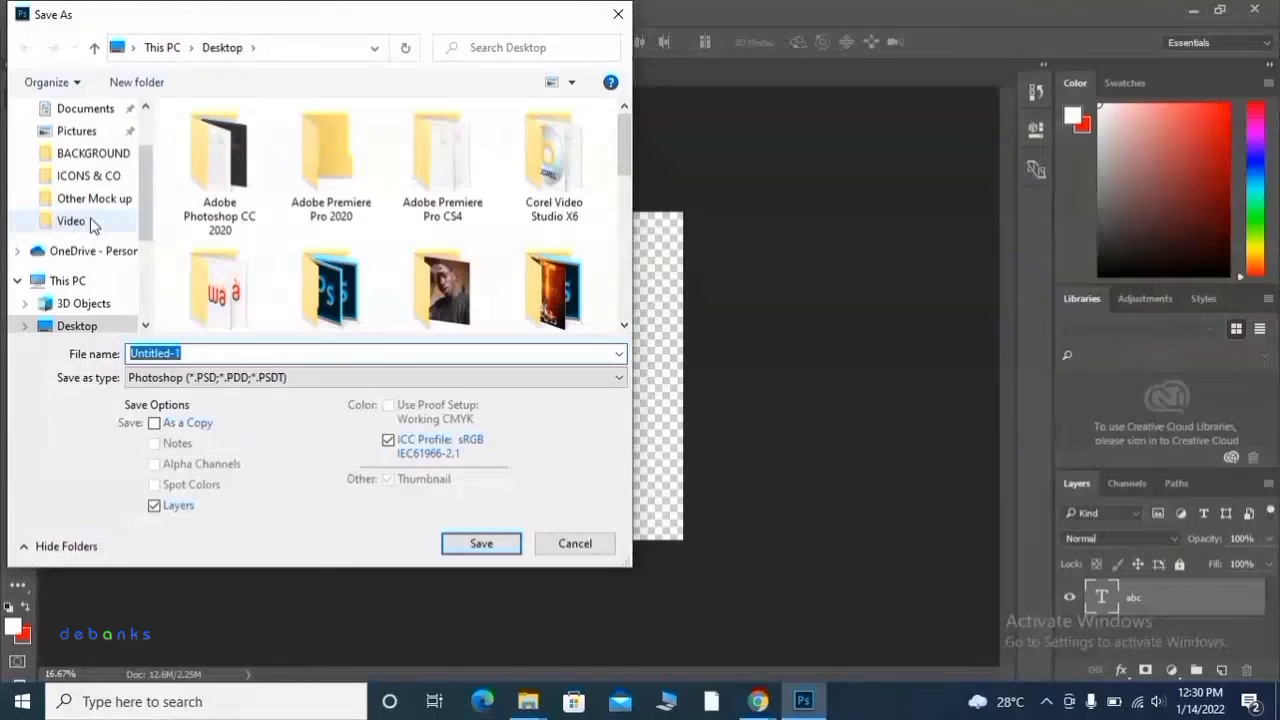
{"action": "type", "text": "abc"}
{"action": "left_click", "coordinate": [278, 380]}
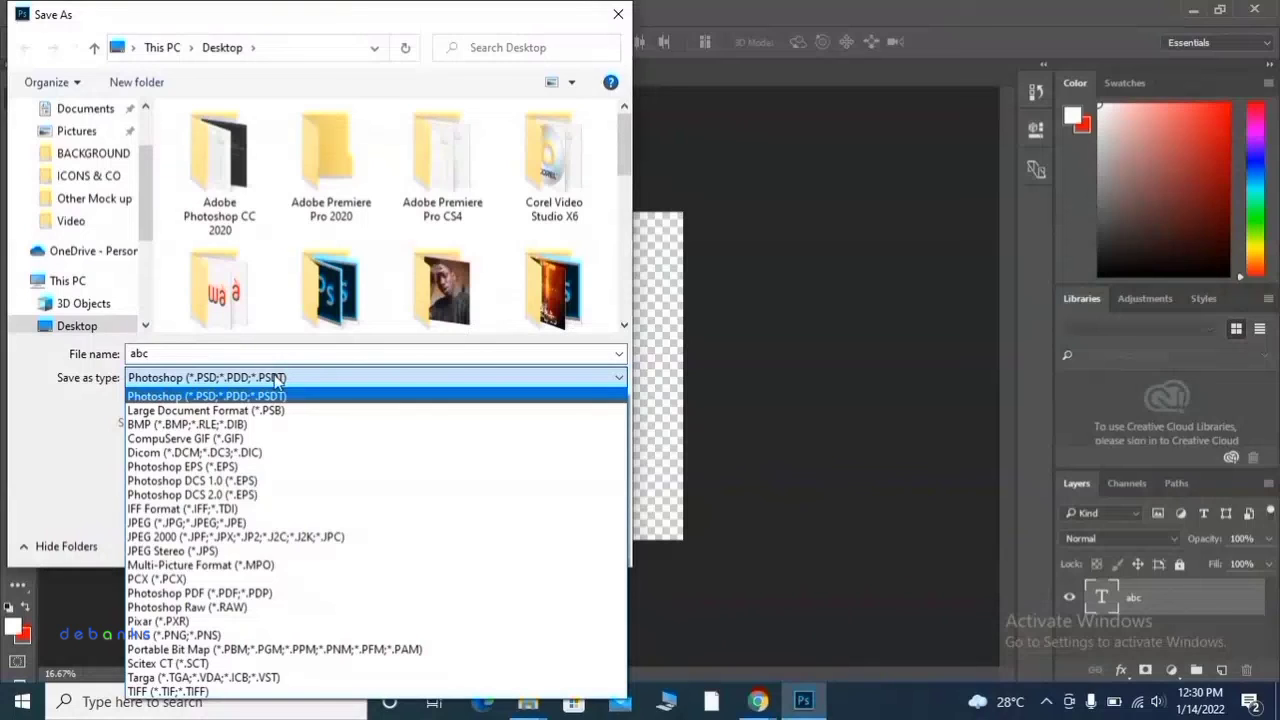
{"action": "left_click", "coordinate": [196, 522]}
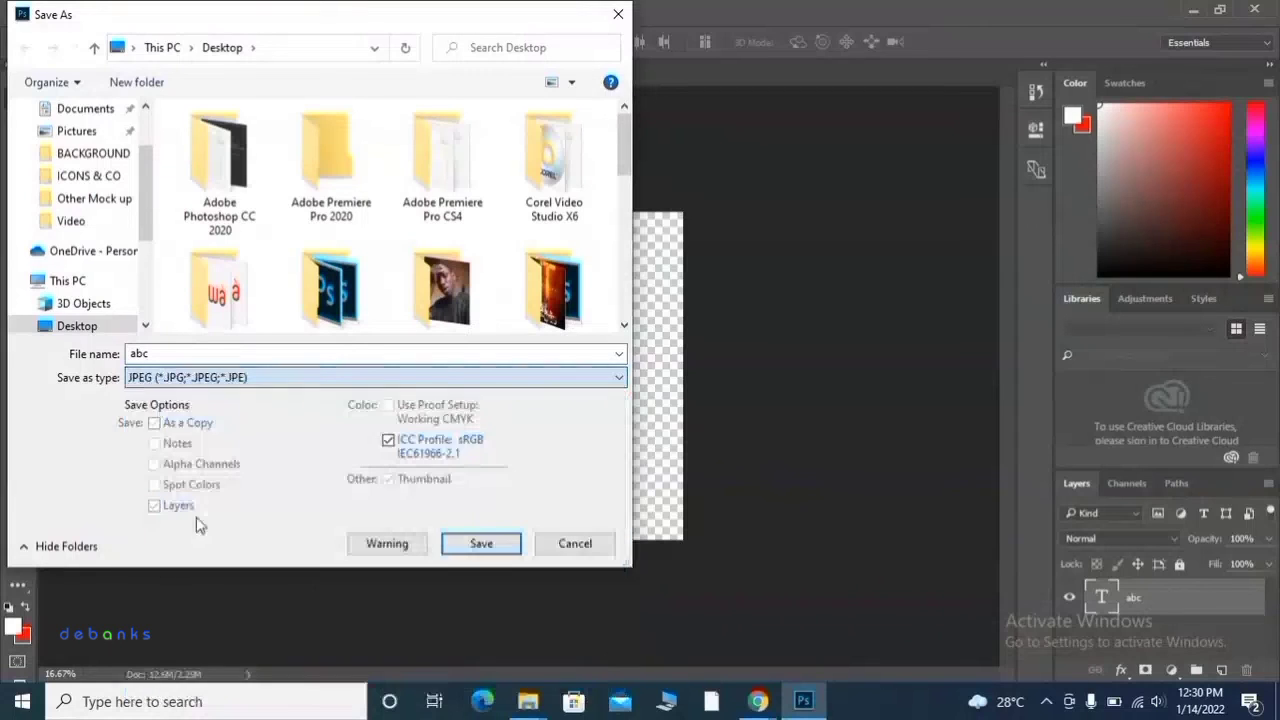
{"action": "left_click", "coordinate": [483, 546]}
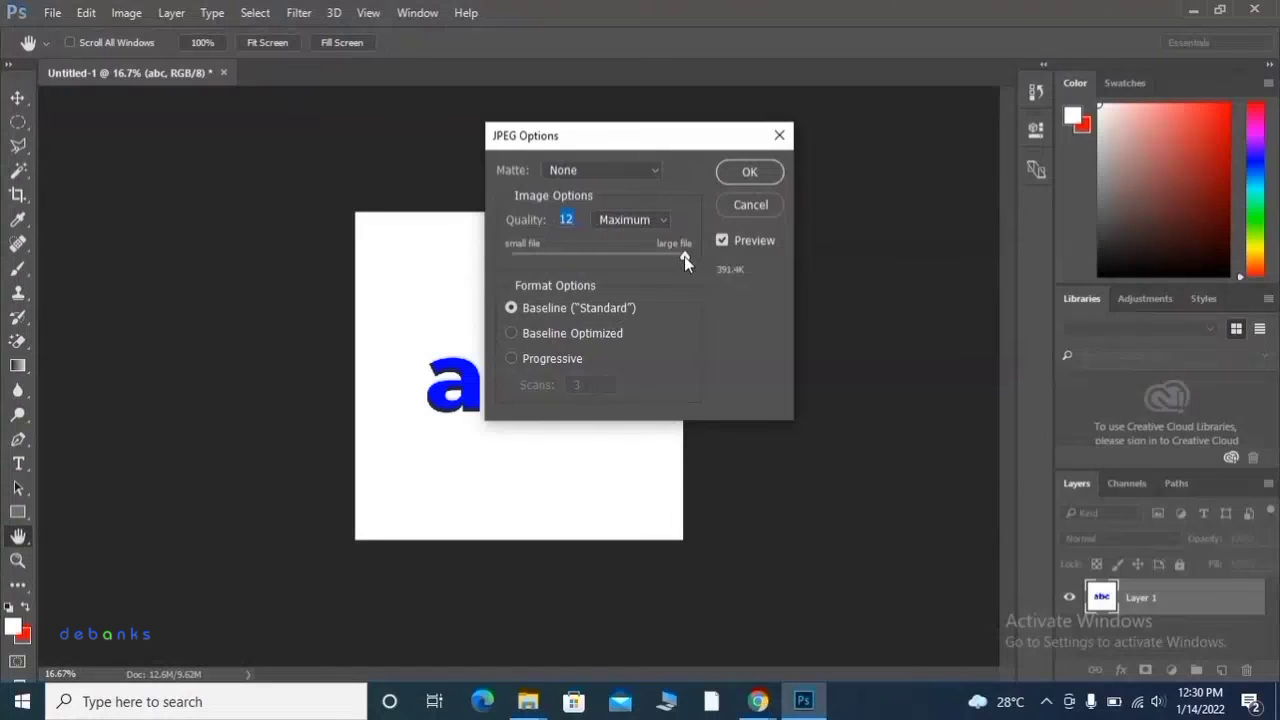
{"action": "mouse_move", "coordinate": [684, 256]}
{"action": "left_mouse_down"}
{"action": "mouse_move", "coordinate": [622, 259]}
{"action": "mouse_move", "coordinate": [684, 256]}
{"action": "left_mouse_up"}
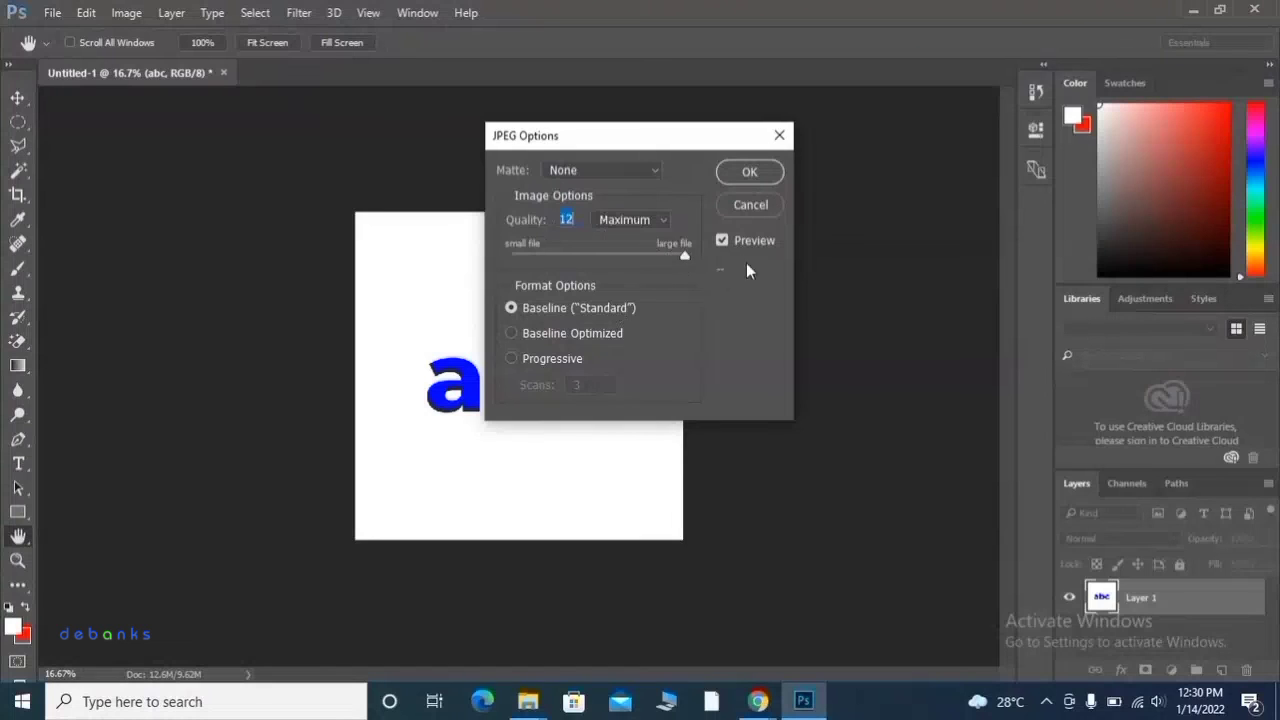
{"action": "left_click", "coordinate": [766, 173]}
Nudge the "abc" text with Free Transform, apply it, and keep the text centered on the canvas
{"action": "key", "text": "ctrl+t"}
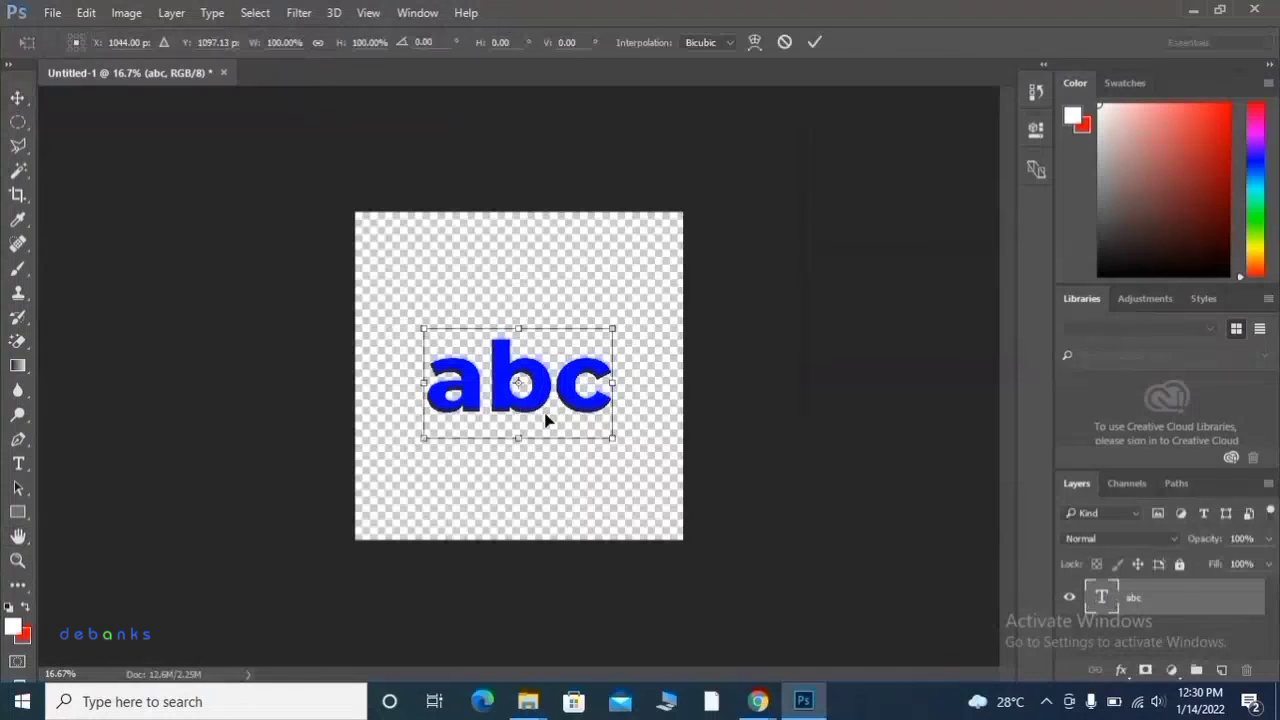
{"action": "mouse_move", "coordinate": [545, 380]}
{"action": "left_mouse_down"}
{"action": "mouse_move", "coordinate": [533, 363]}
{"action": "mouse_move", "coordinate": [556, 381]}
{"action": "mouse_move", "coordinate": [535, 372]}
{"action": "mouse_move", "coordinate": [547, 386]}
{"action": "mouse_move", "coordinate": [555, 357]}
{"action": "mouse_move", "coordinate": [537, 365]}
{"action": "mouse_move", "coordinate": [549, 383]}
{"action": "left_mouse_up"}
{"action": "key", "text": "Return"}
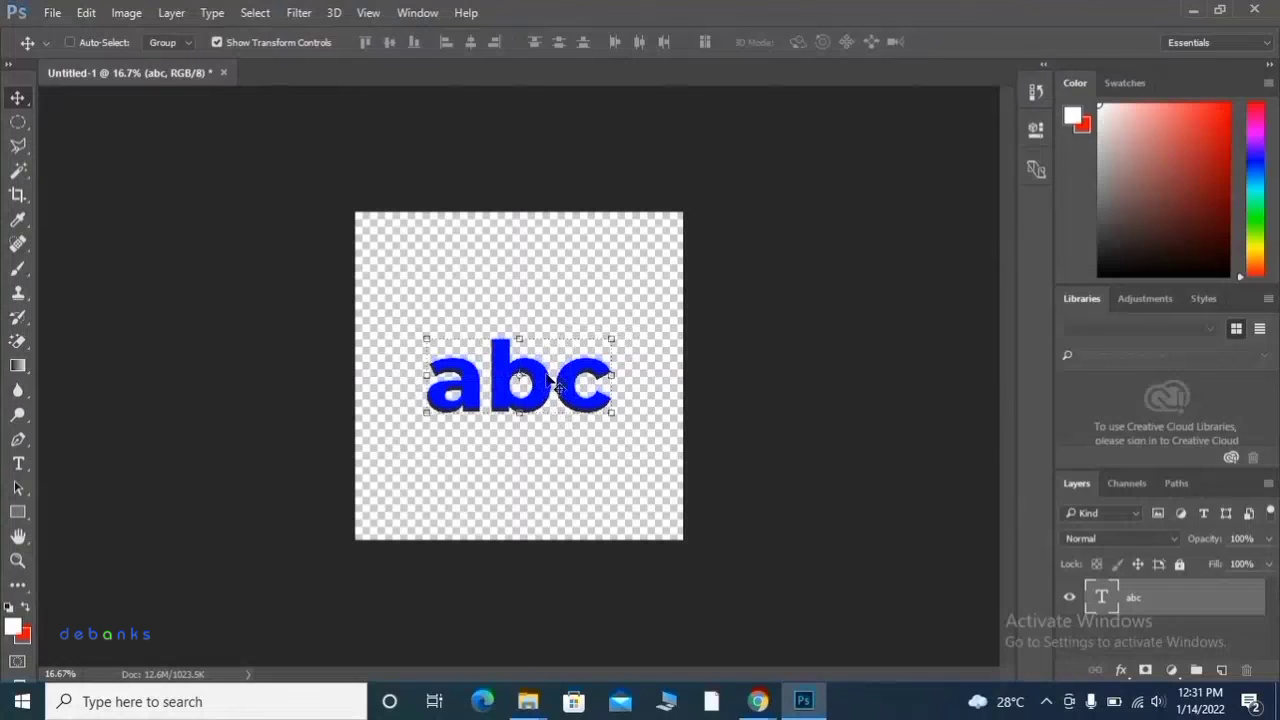
{"action": "mouse_move", "coordinate": [550, 386]}
{"action": "left_mouse_down"}
{"action": "mouse_move", "coordinate": [541, 380]}
{"action": "mouse_move", "coordinate": [560, 392]}
{"action": "mouse_move", "coordinate": [530, 375]}
{"action": "mouse_move", "coordinate": [545, 383]}
{"action": "left_mouse_up"}
{"action": "left_click", "coordinate": [538, 377]}
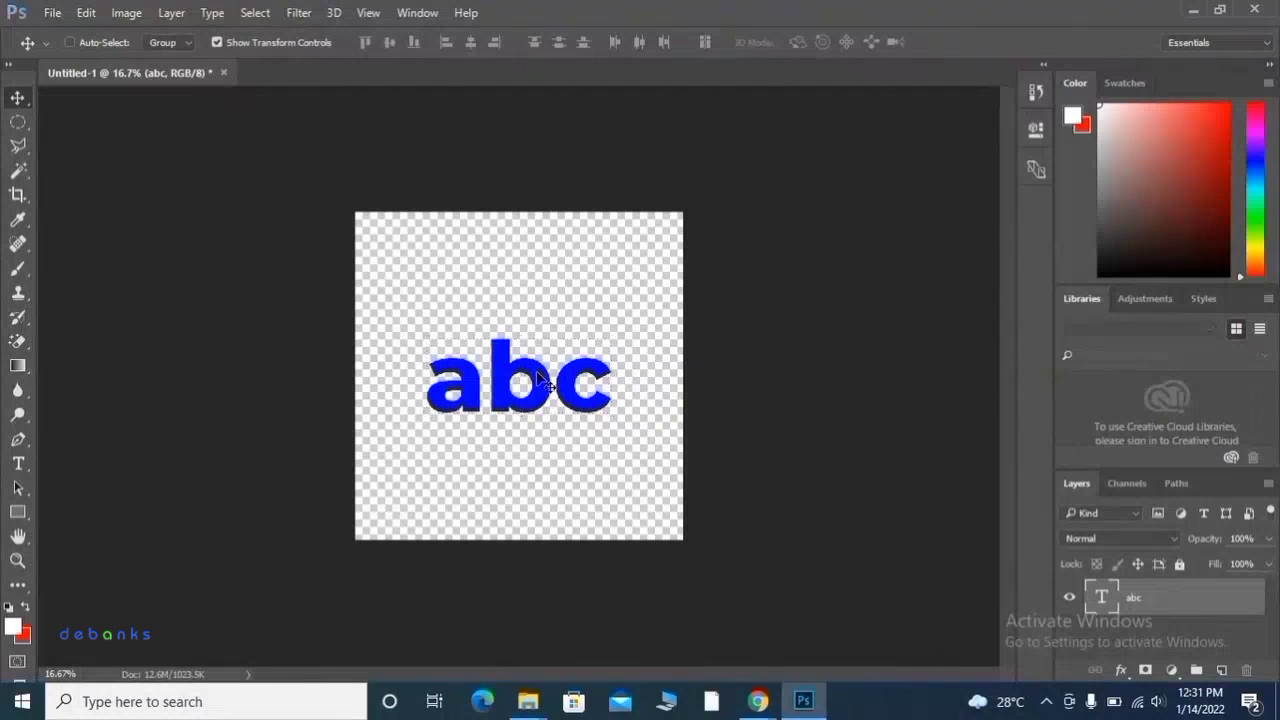
{"action": "left_click", "coordinate": [538, 378]}
{"action": "mouse_move", "coordinate": [540, 378]}
{"action": "left_mouse_down"}
{"action": "mouse_move", "coordinate": [579, 371]}
{"action": "mouse_move", "coordinate": [551, 443]}
{"action": "mouse_move", "coordinate": [524, 350]}
{"action": "mouse_move", "coordinate": [555, 338]}
{"action": "mouse_move", "coordinate": [545, 330]}
{"action": "mouse_move", "coordinate": [528, 423]}
{"action": "mouse_move", "coordinate": [588, 382]}
{"action": "mouse_move", "coordinate": [560, 340]}
{"action": "mouse_move", "coordinate": [525, 375]}
{"action": "mouse_move", "coordinate": [540, 376]}
{"action": "left_mouse_up"}
Save the document to the Desktop as a PNG named the, with None / Fast compression
{"action": "left_click", "coordinate": [52, 12]}
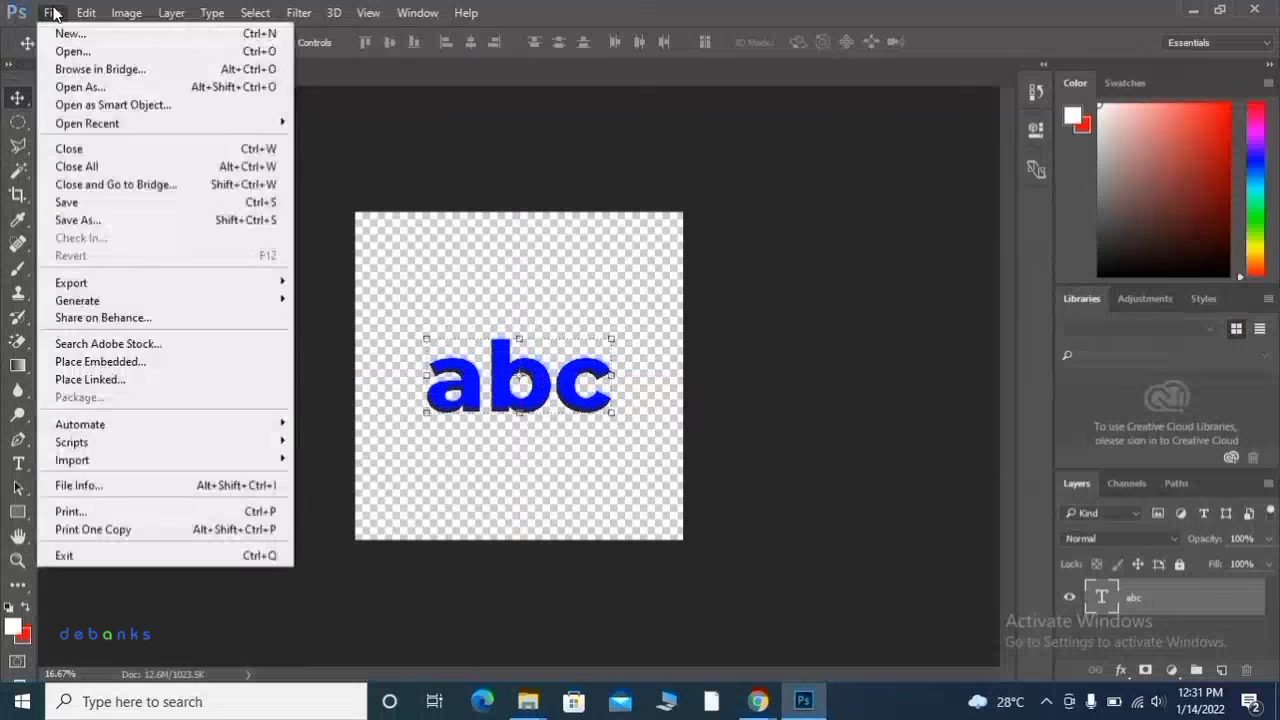
{"action": "left_click", "coordinate": [107, 220]}
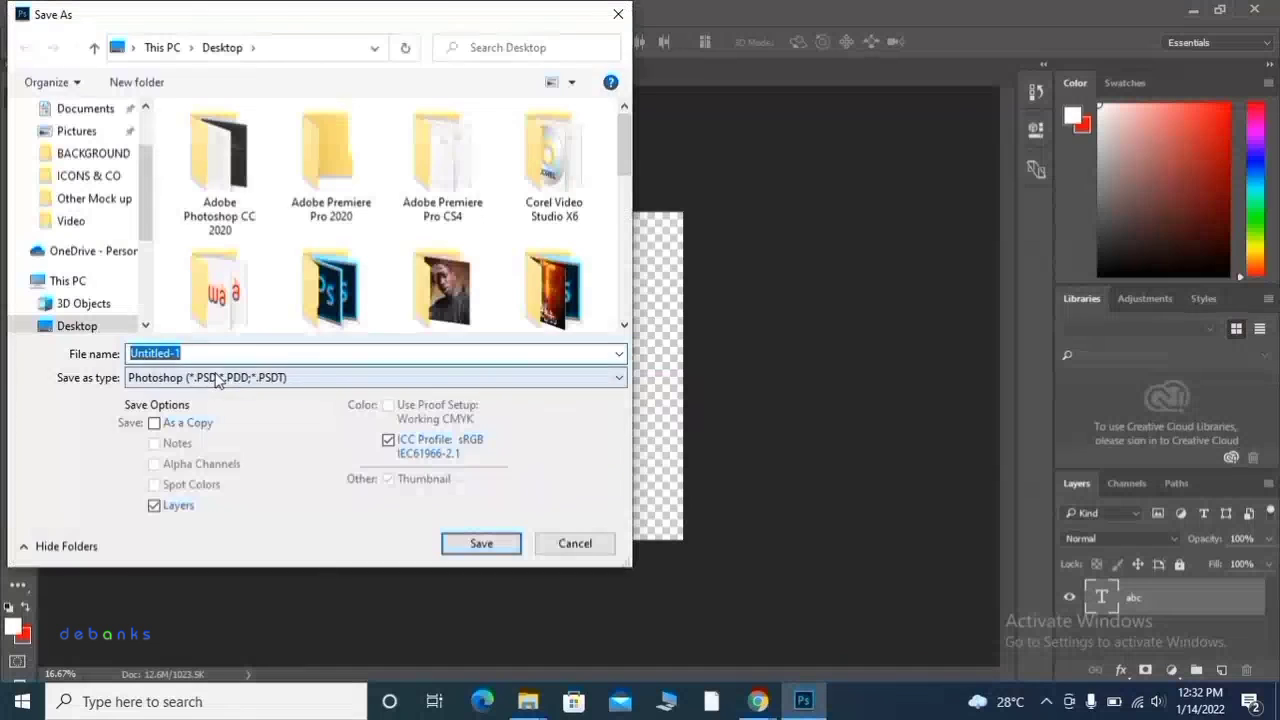
{"action": "left_click", "coordinate": [218, 378]}
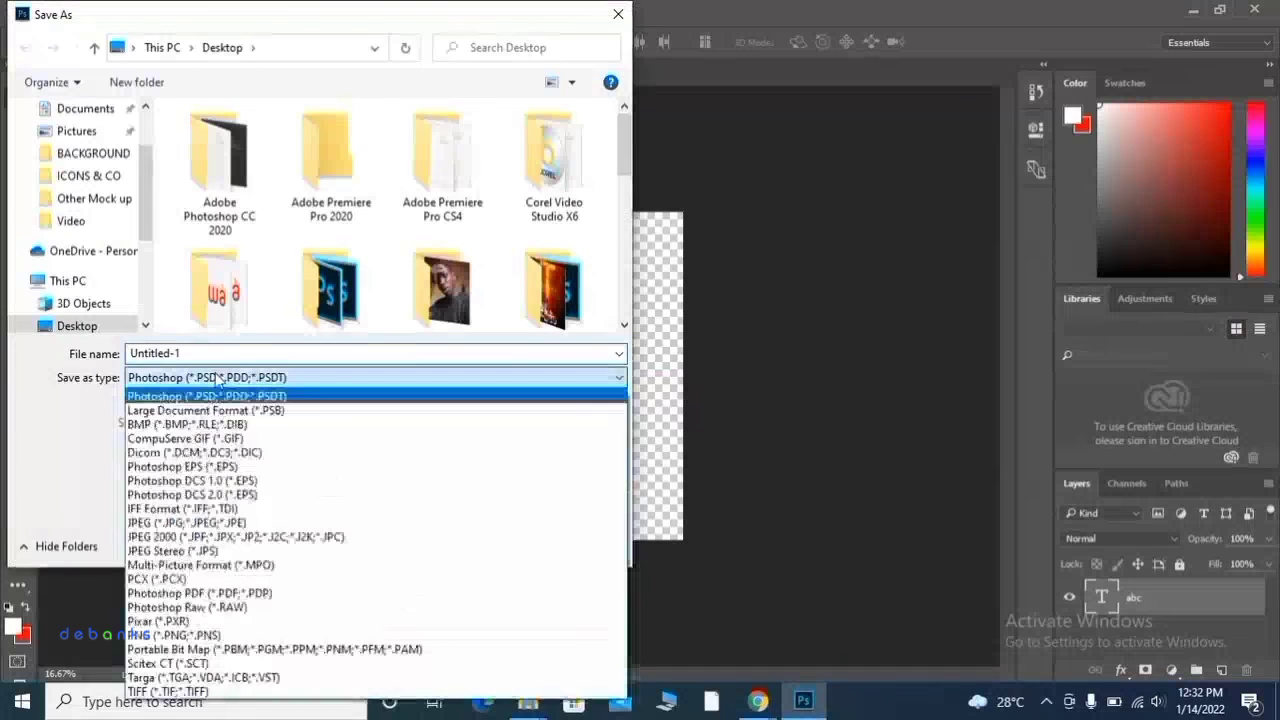
{"action": "left_click", "coordinate": [218, 636]}
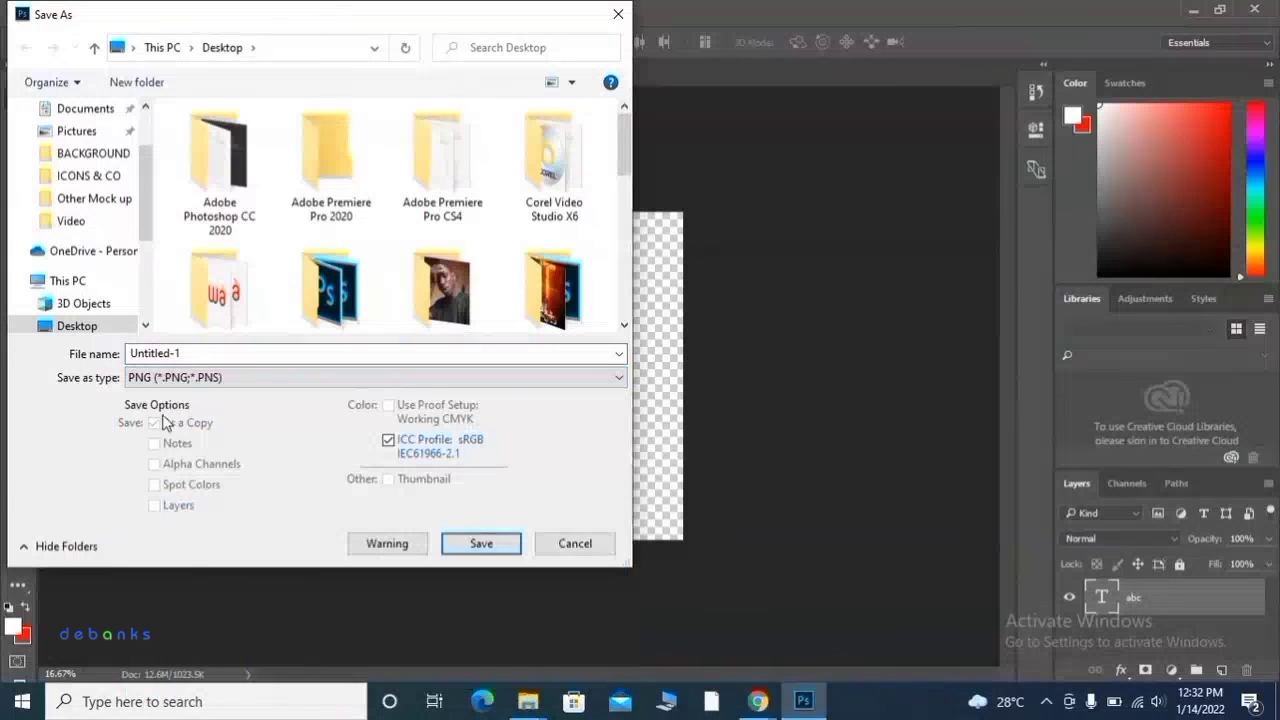
{"action": "double_click", "coordinate": [193, 353]}
{"action": "type", "text": "t"}
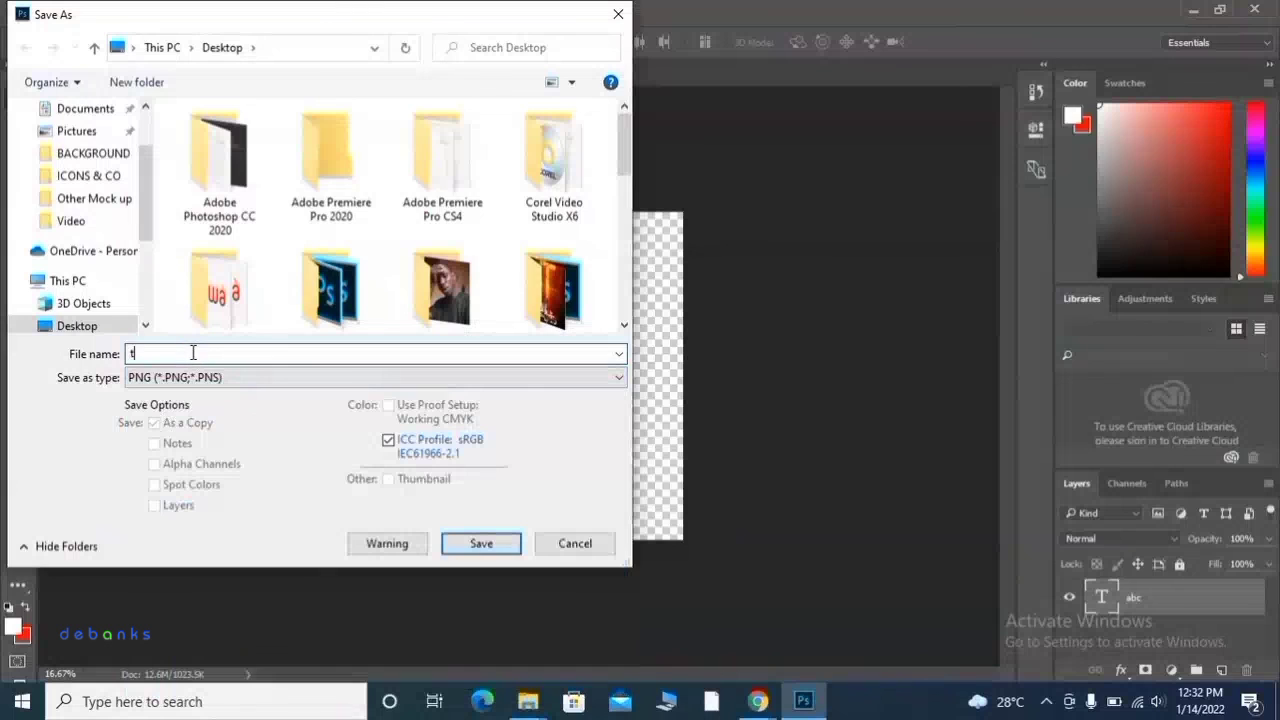
{"action": "type", "text": "he"}
{"action": "left_click", "coordinate": [482, 545]}
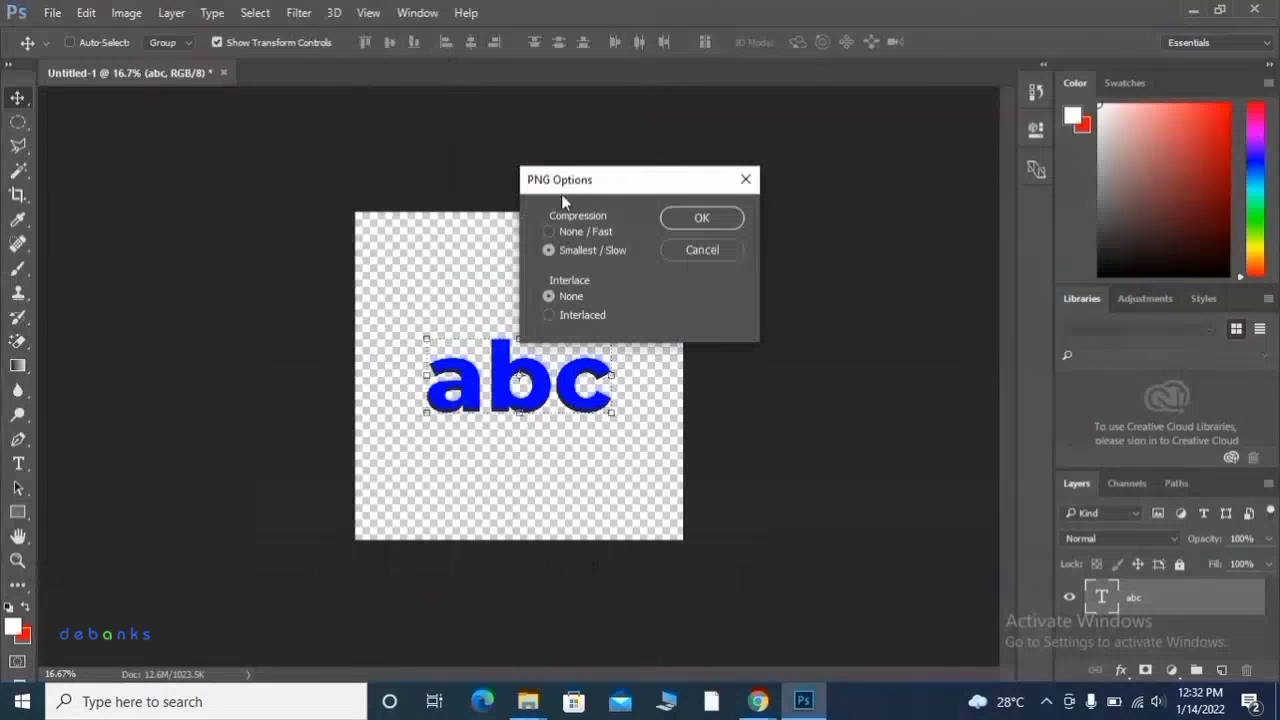
{"action": "left_click", "coordinate": [549, 232]}
{"action": "left_click", "coordinate": [703, 219]}
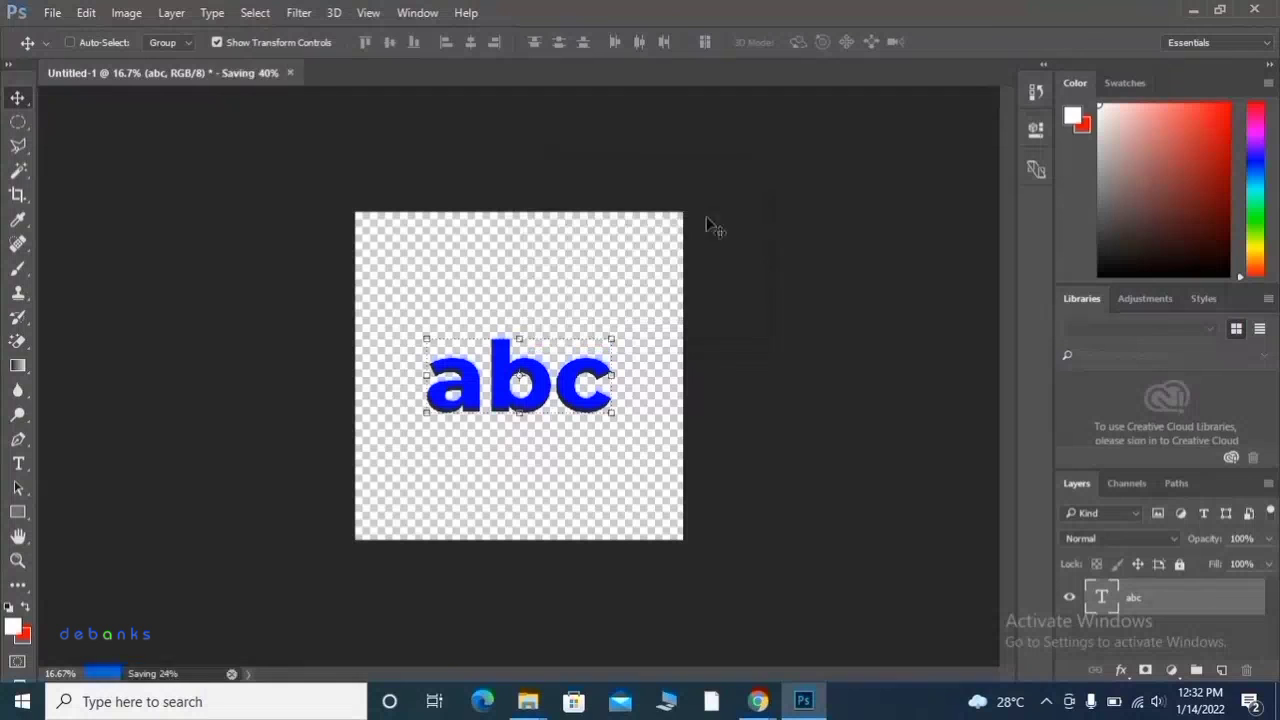
Move the exported "the" and "abc" image files to the empty middle of the Windows desktop and return to Photoshop, closing the image viewer
{"action": "left_click", "coordinate": [1193, 11]}
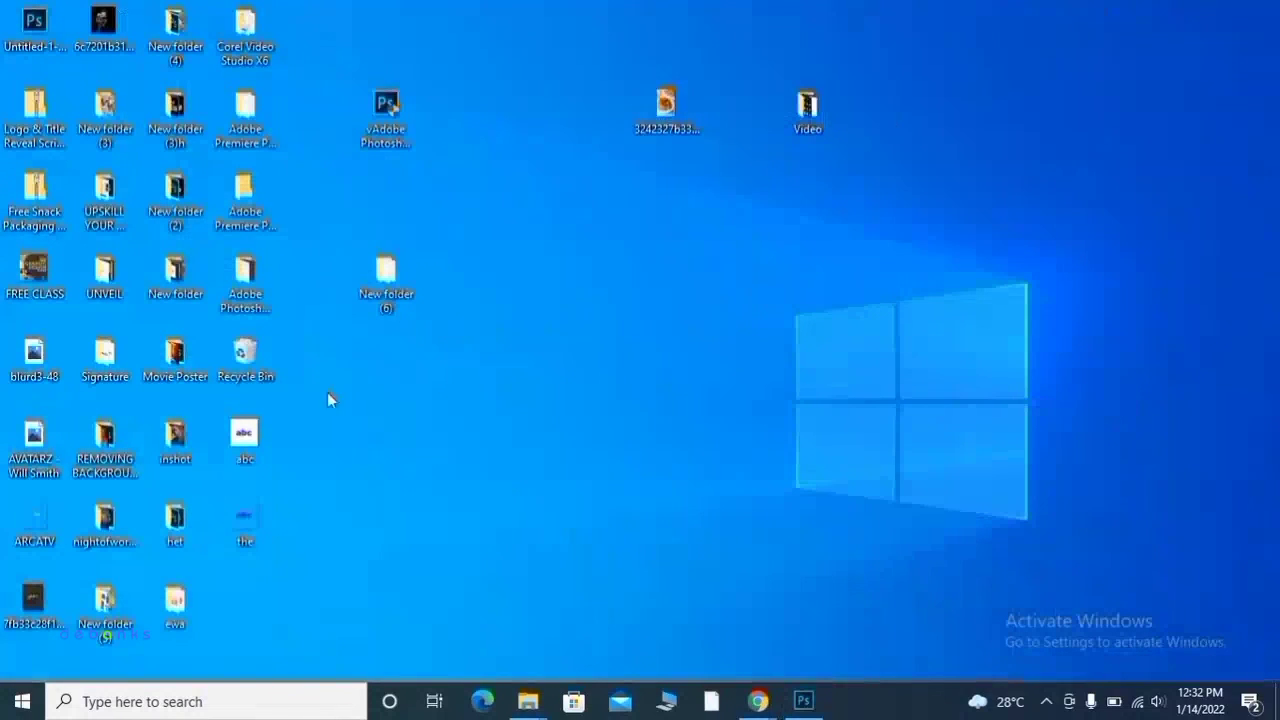
{"action": "left_click_drag", "start_coordinate": [247, 524], "coordinate": [660, 388]}
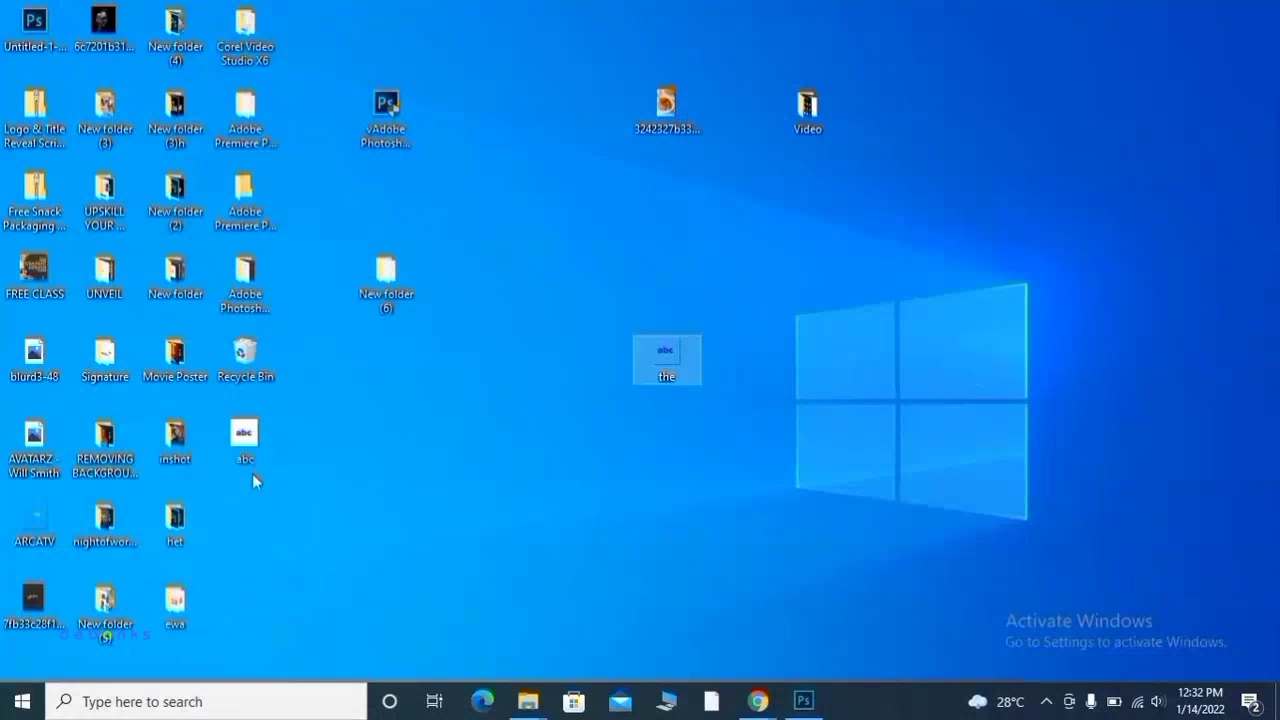
{"action": "left_click_drag", "start_coordinate": [238, 437], "coordinate": [561, 402]}
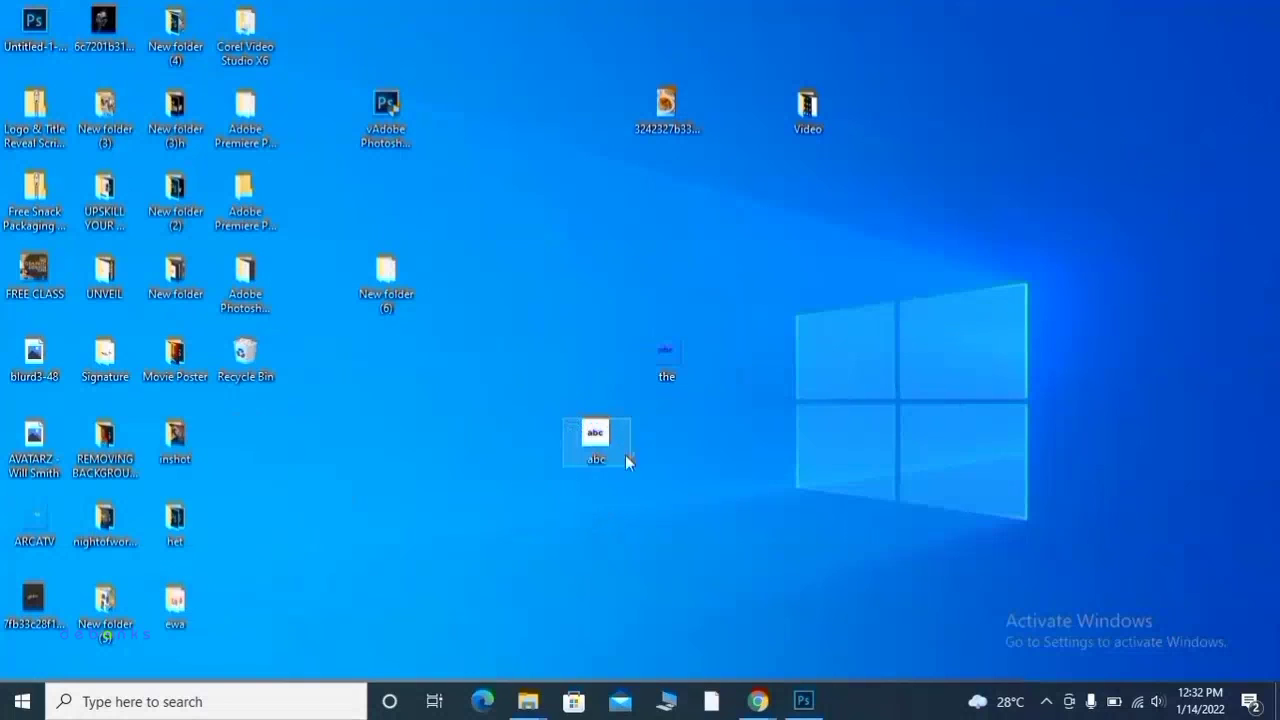
{"action": "left_click", "coordinate": [804, 701]}
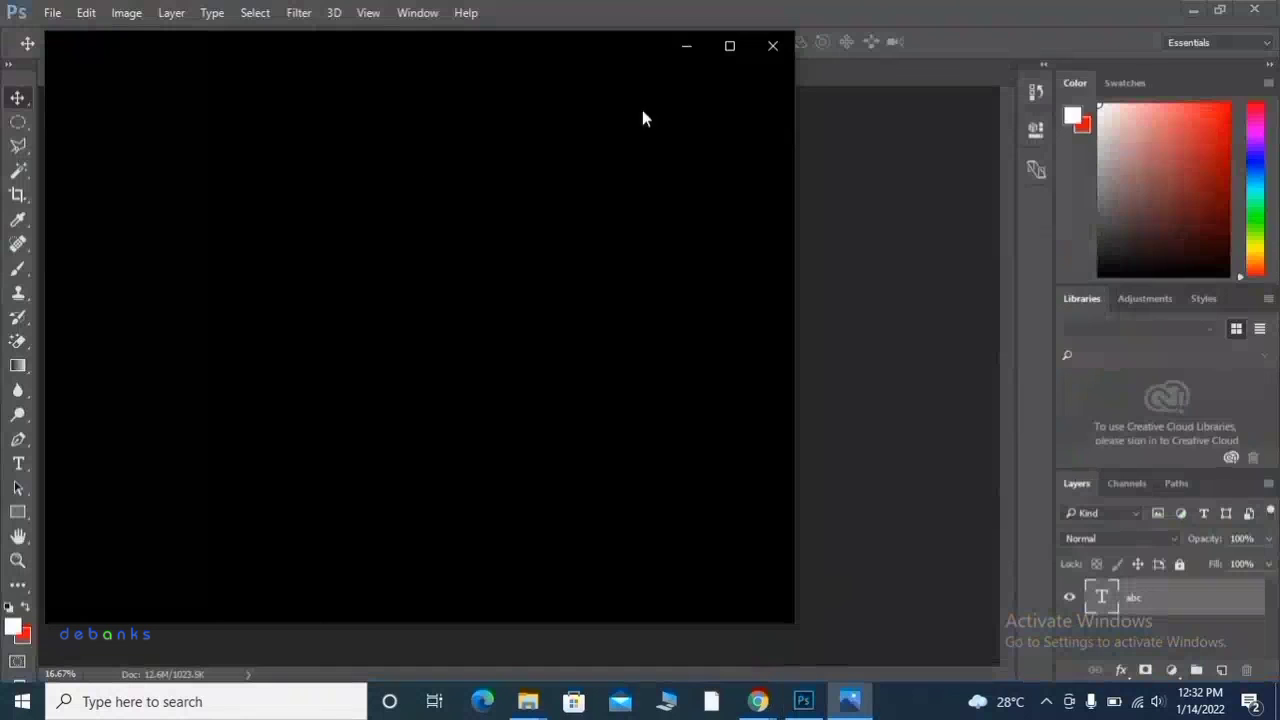
{"action": "left_click", "coordinate": [768, 44]}
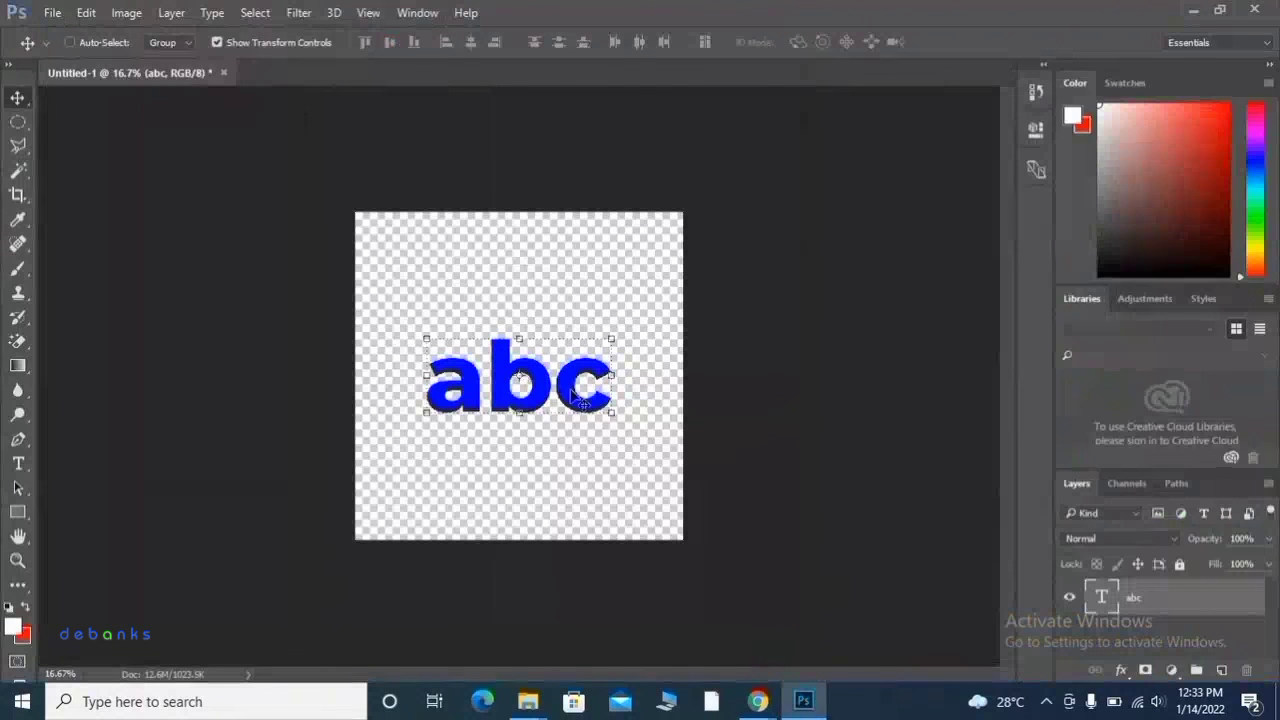